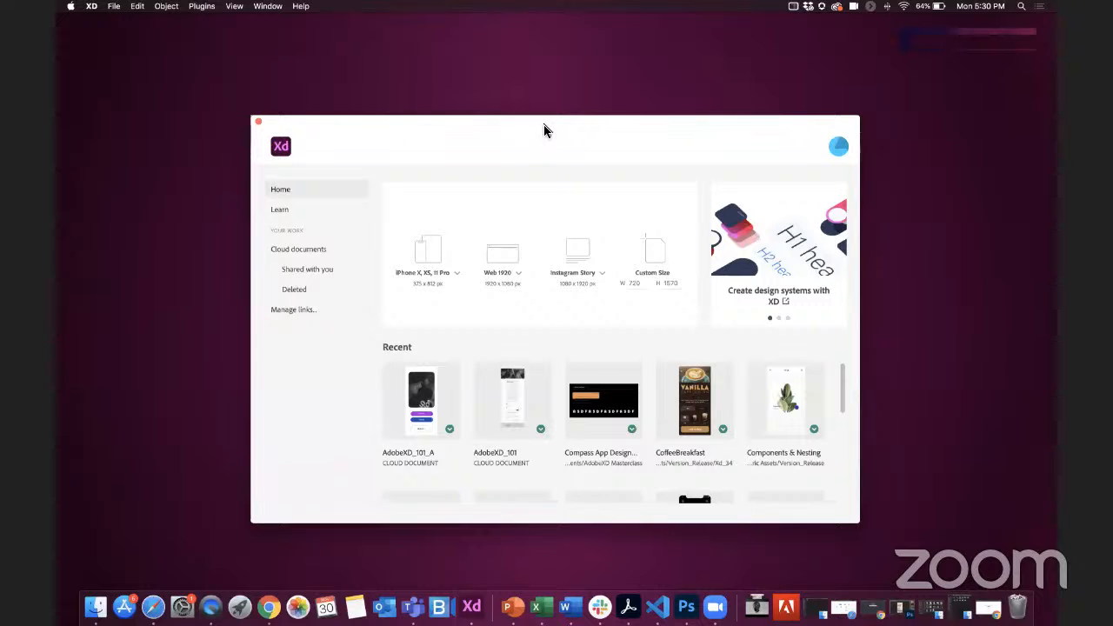
Step: Look through the phone, web and social media artboard presets and create a new Web 1920 (1920 × 1080) document
left_click(459, 280)
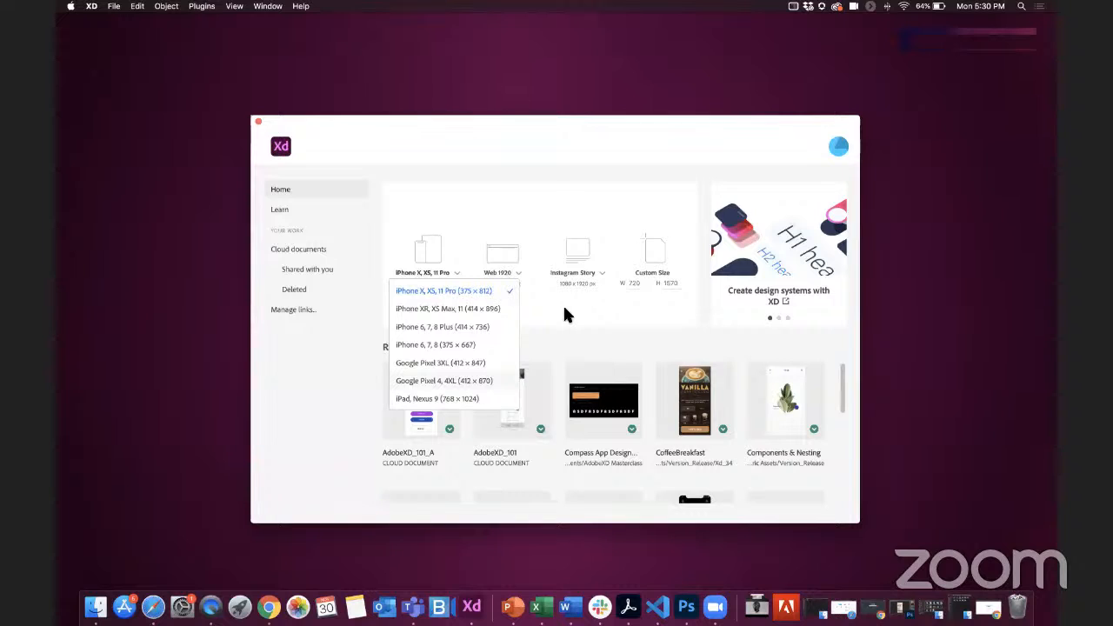
left_click(521, 288)
left_click(522, 280)
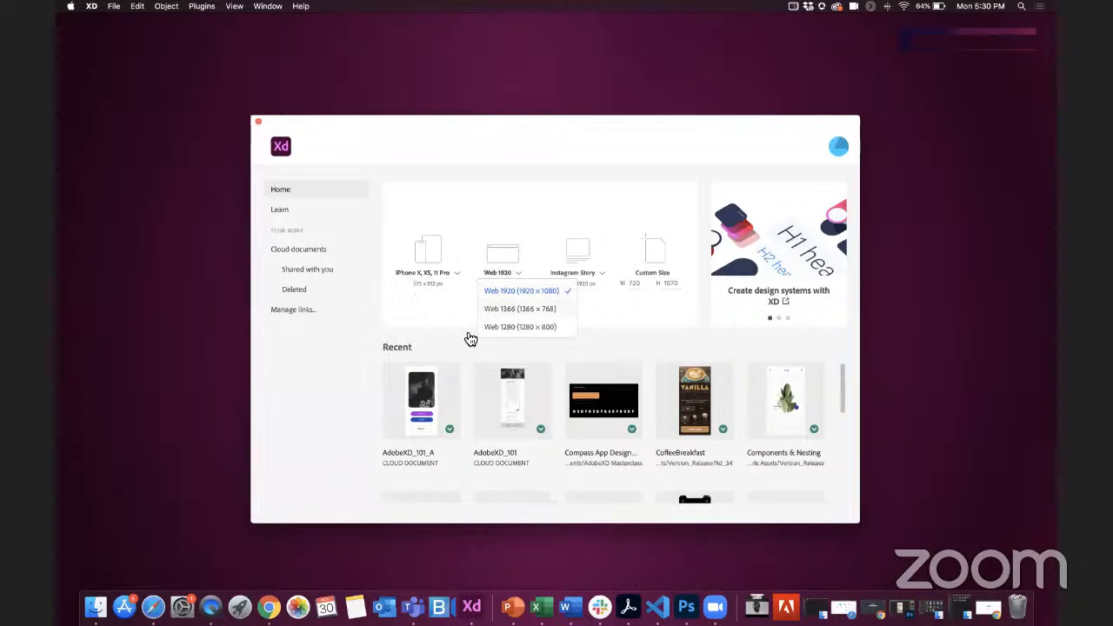
left_click(608, 302)
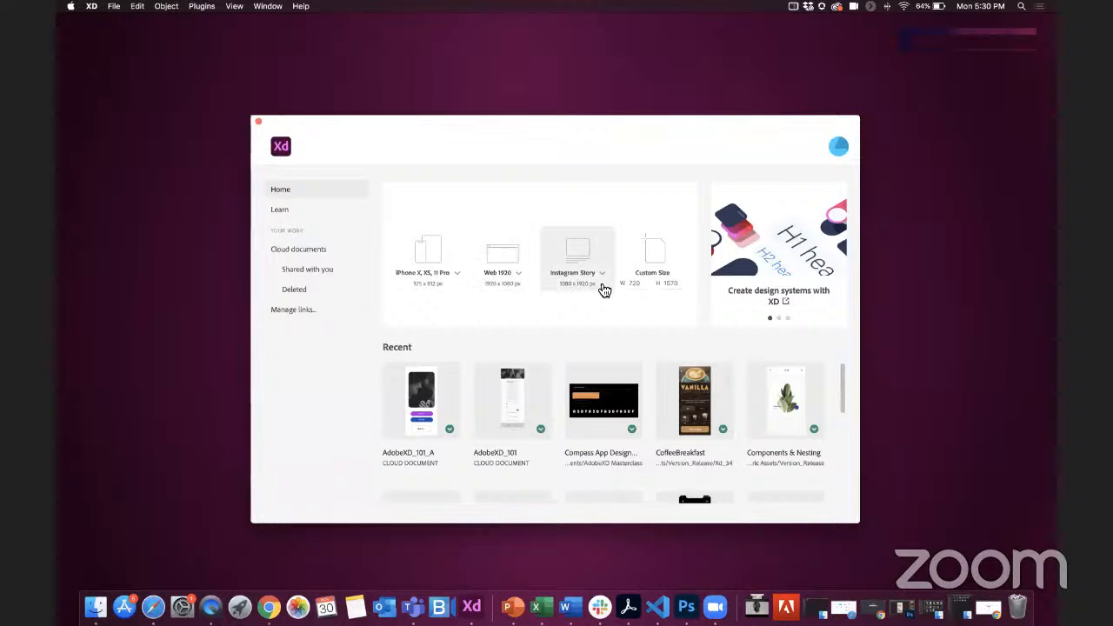
left_click(604, 283)
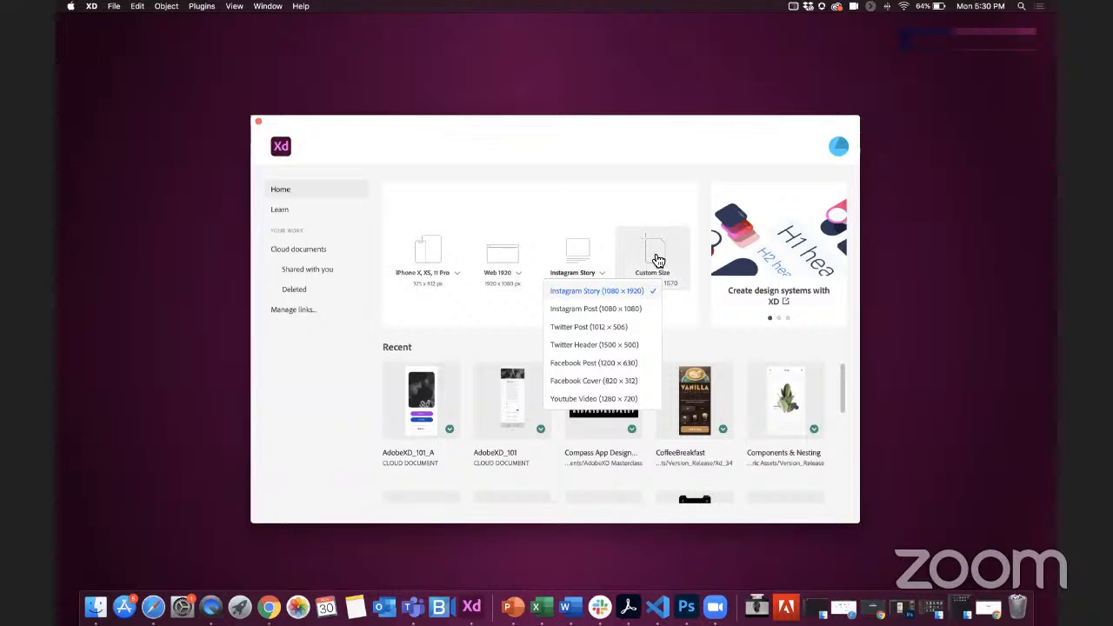
left_click(667, 311)
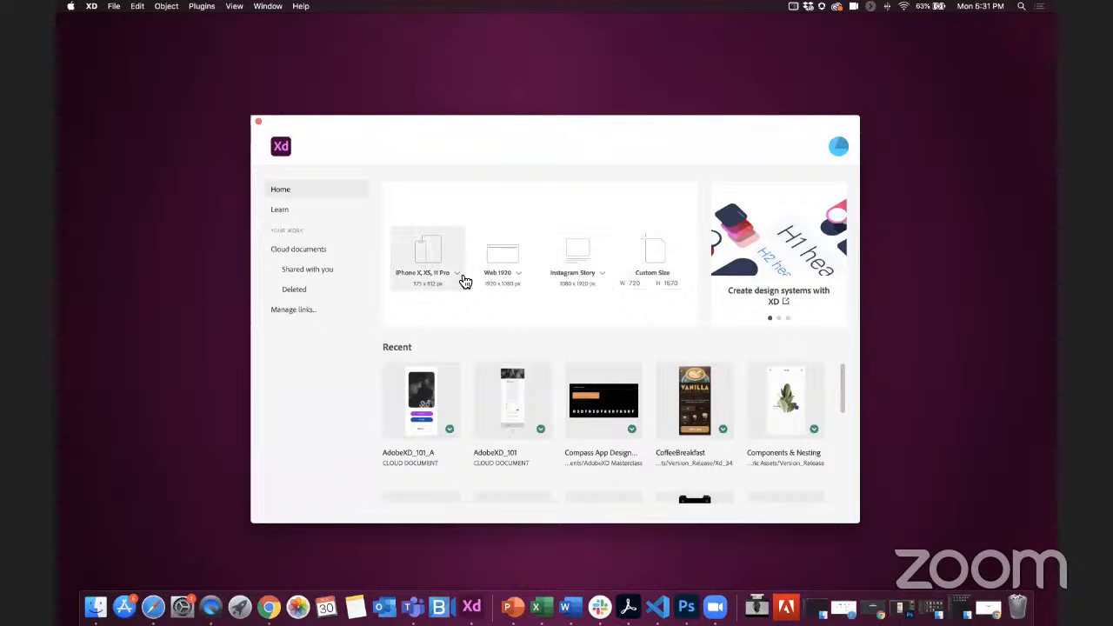
left_click(521, 275)
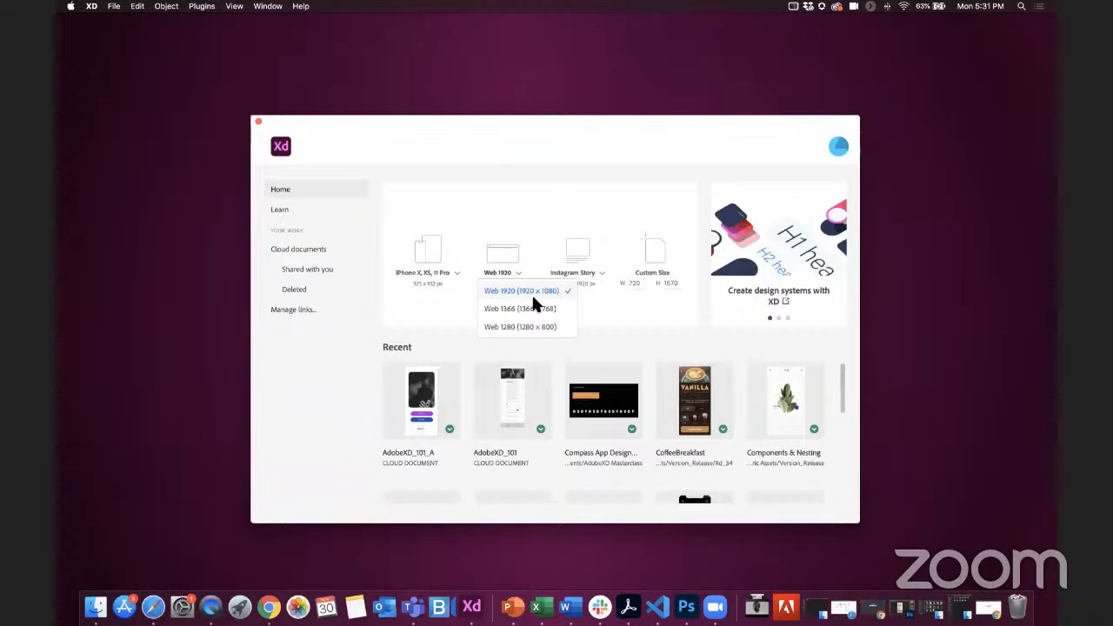
left_click(533, 298)
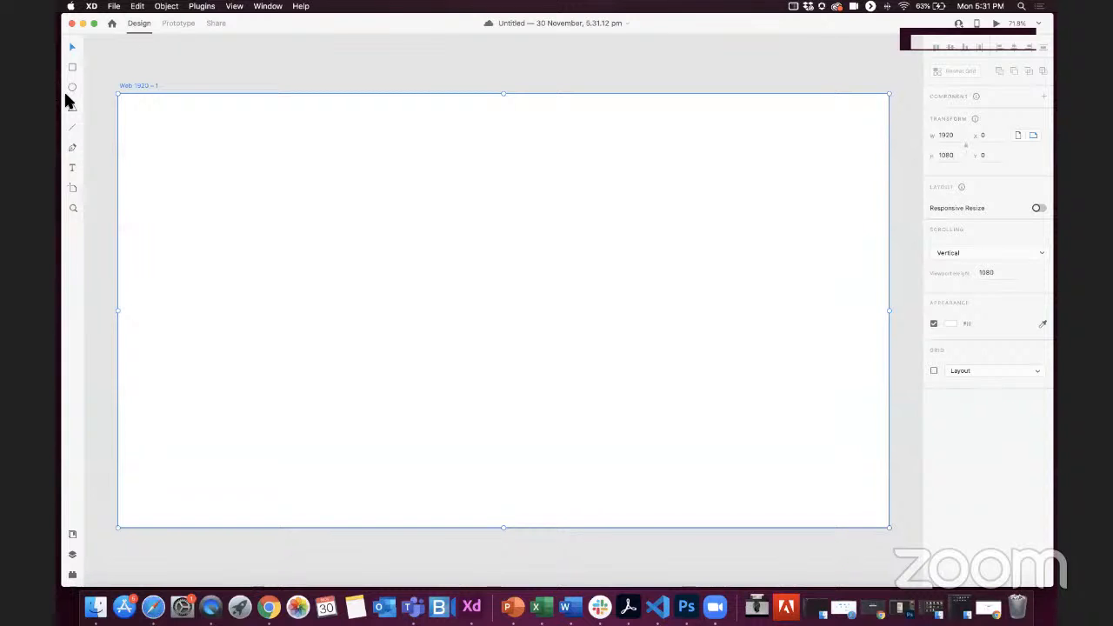
Step: View the Prototype and Share modes and return to Design mode
key("F1")
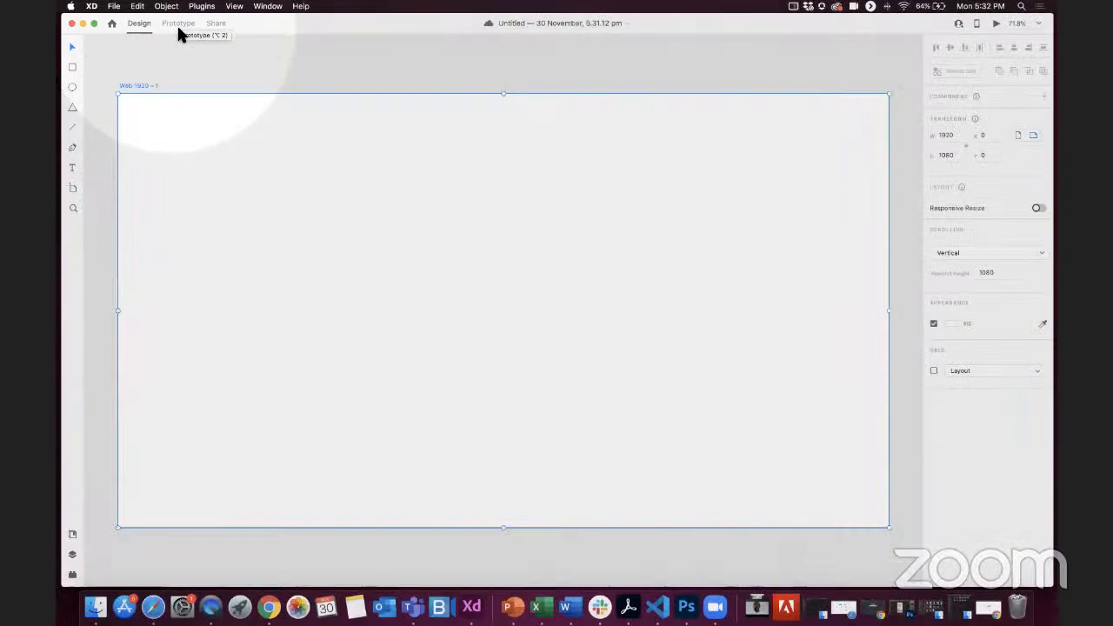
left_click(178, 26)
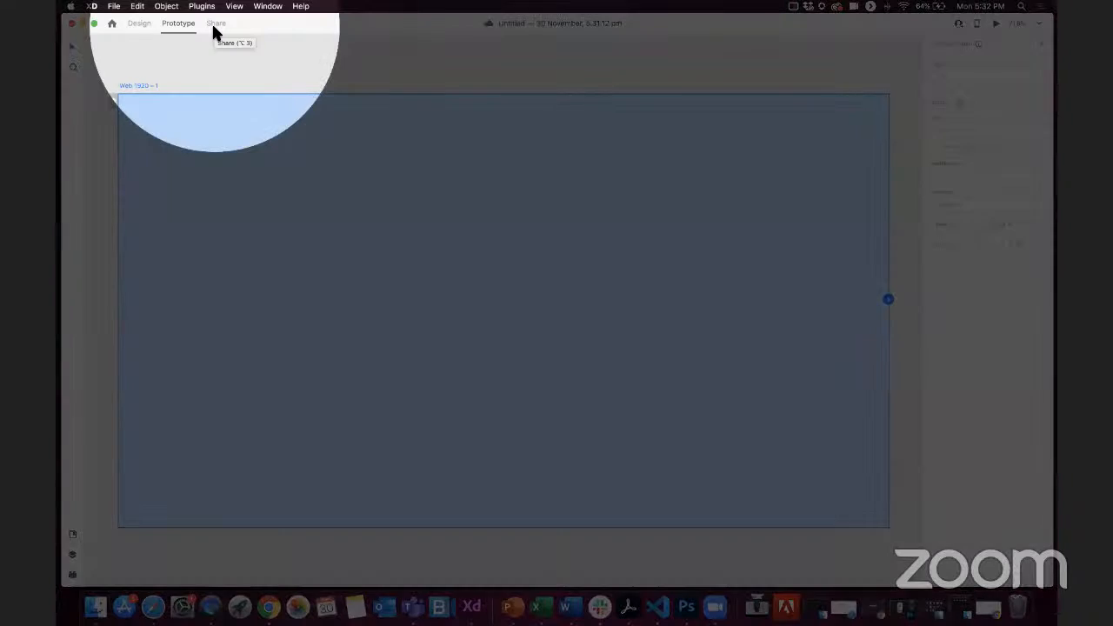
left_click(214, 27)
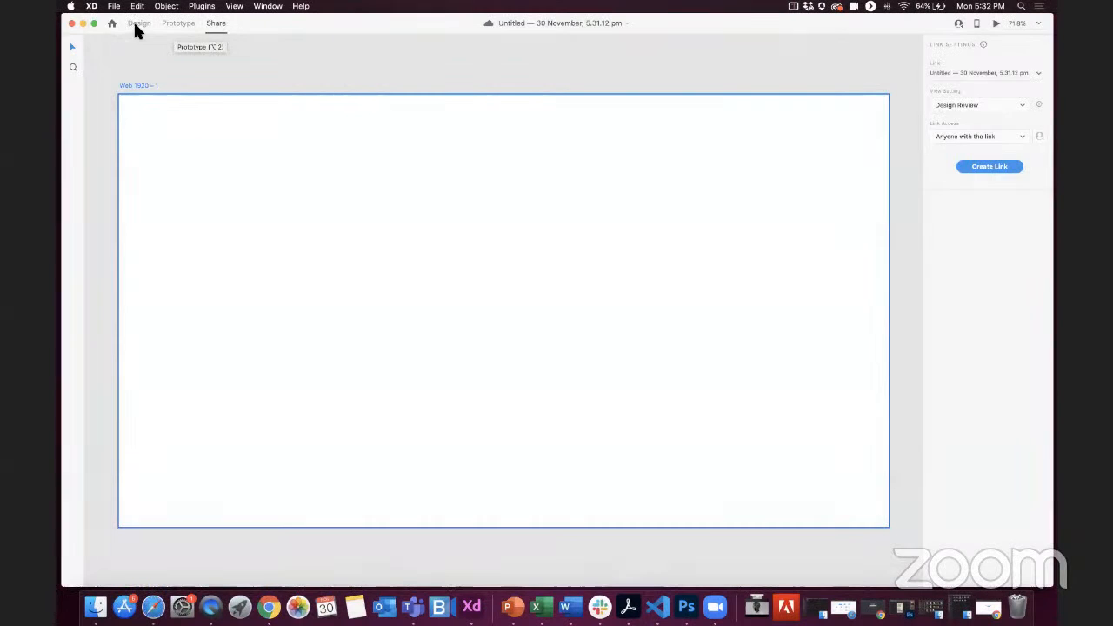
left_click(137, 26)
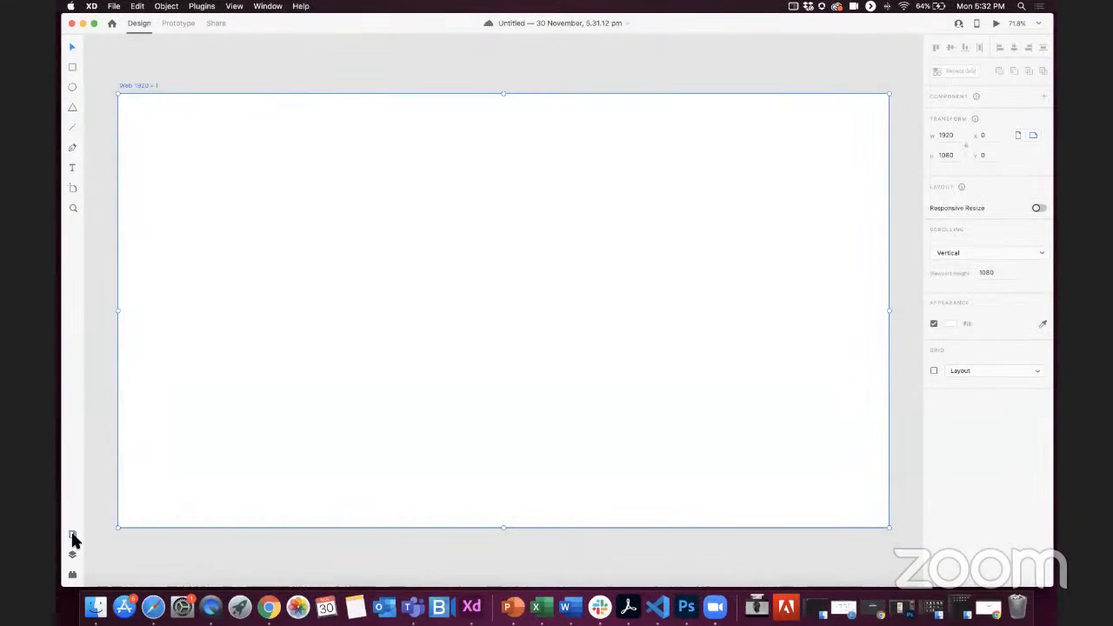
Step: View the document assets and display the document's layers
left_click(73, 534)
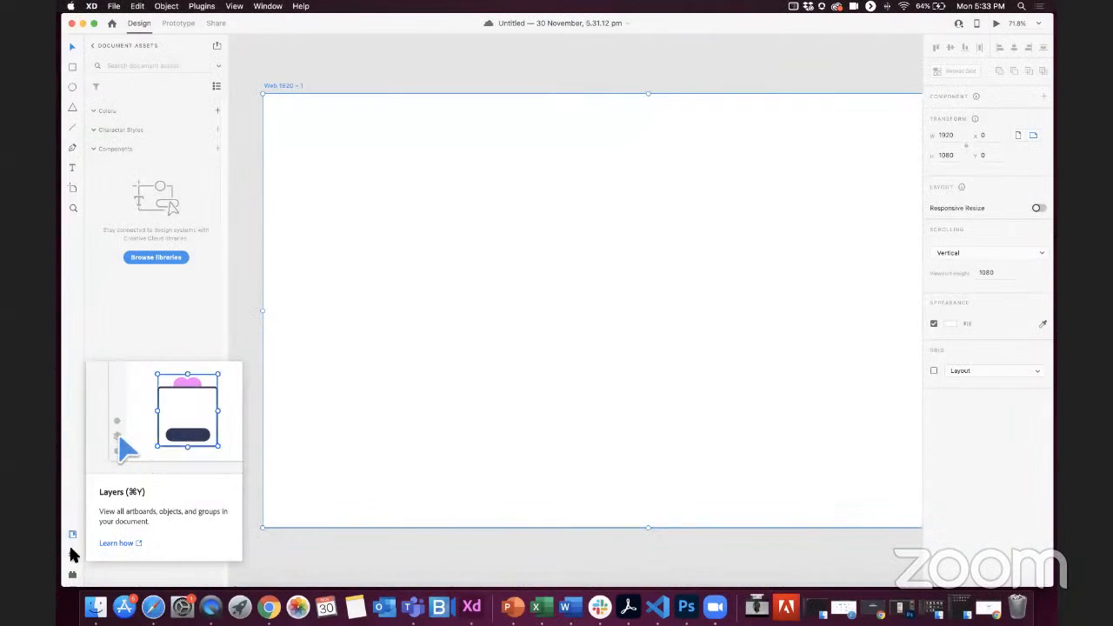
left_click(72, 553)
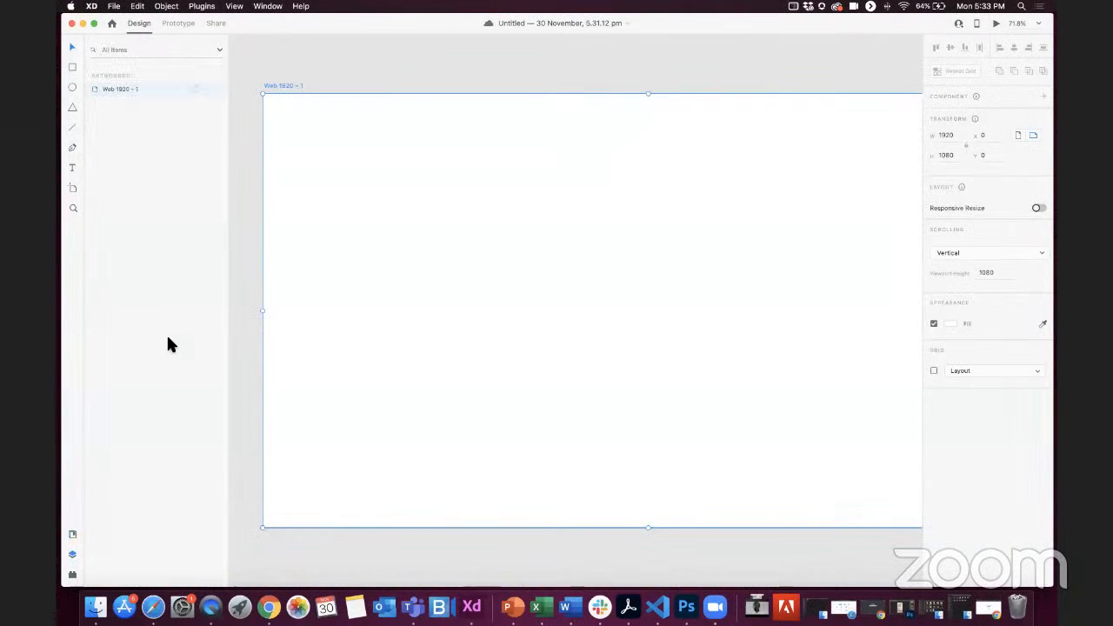
left_click(72, 68)
left_click_drag(342, 204, 453, 325)
left_click(74, 88)
left_click_drag(488, 225, 559, 288)
left_click_drag(589, 327, 593, 330)
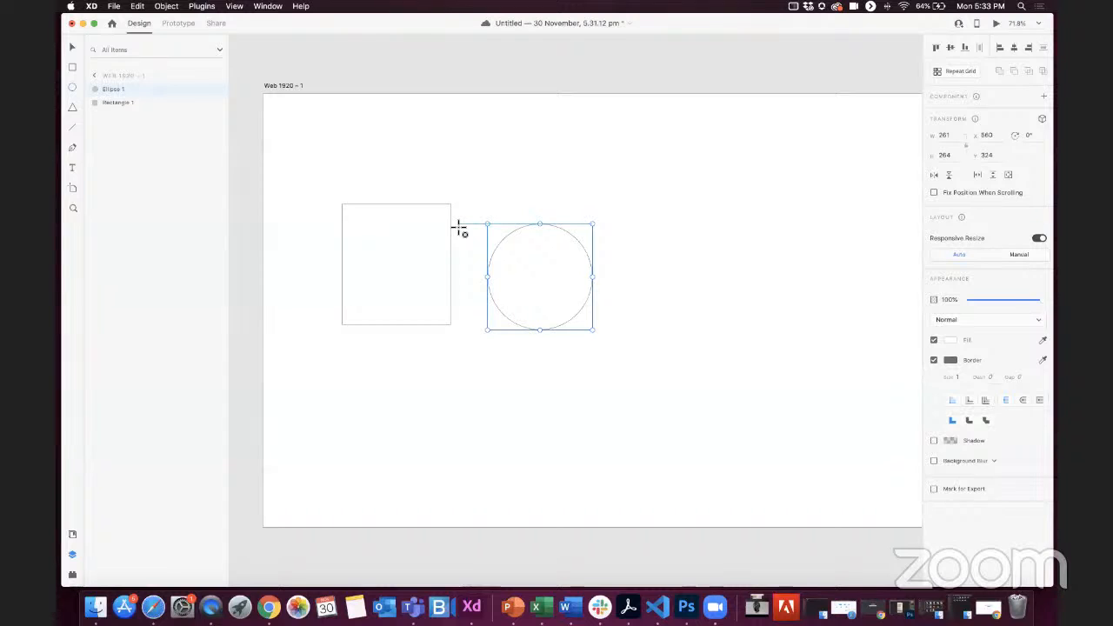
key("super+z")
key("super+z")
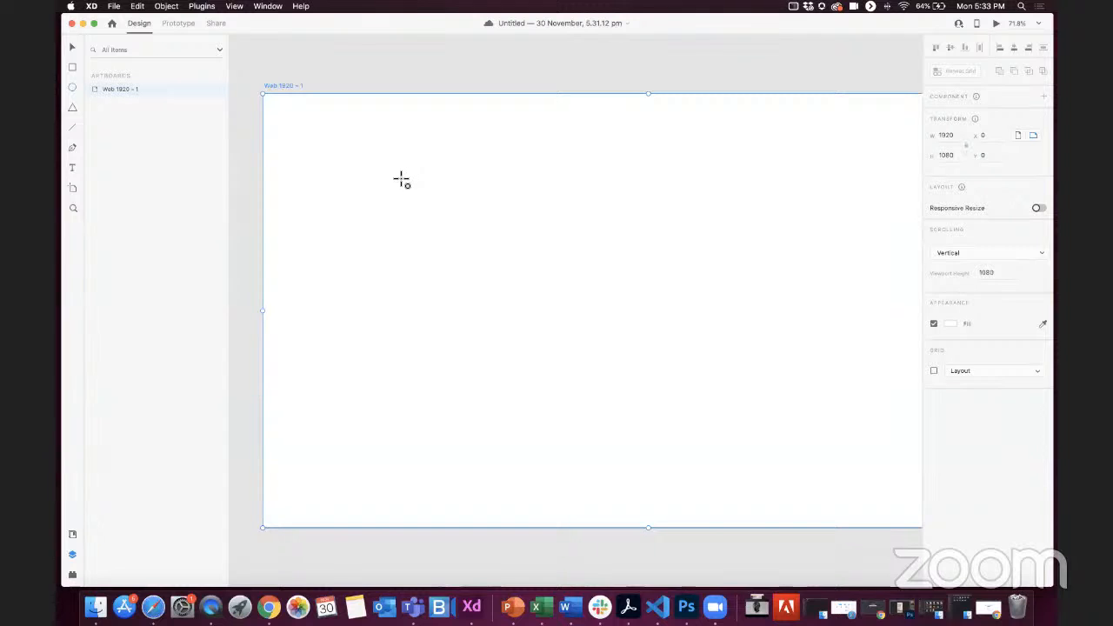
scroll(405, 179, "down", 3)
scroll(403, 184, "up", 2)
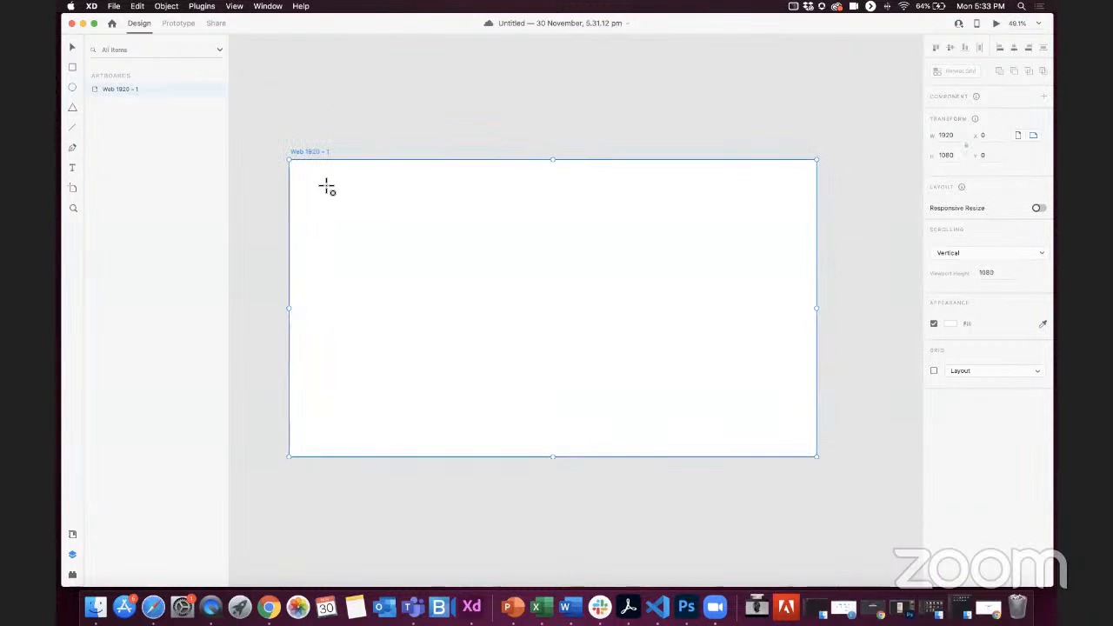
left_click_drag(306, 179, 373, 192)
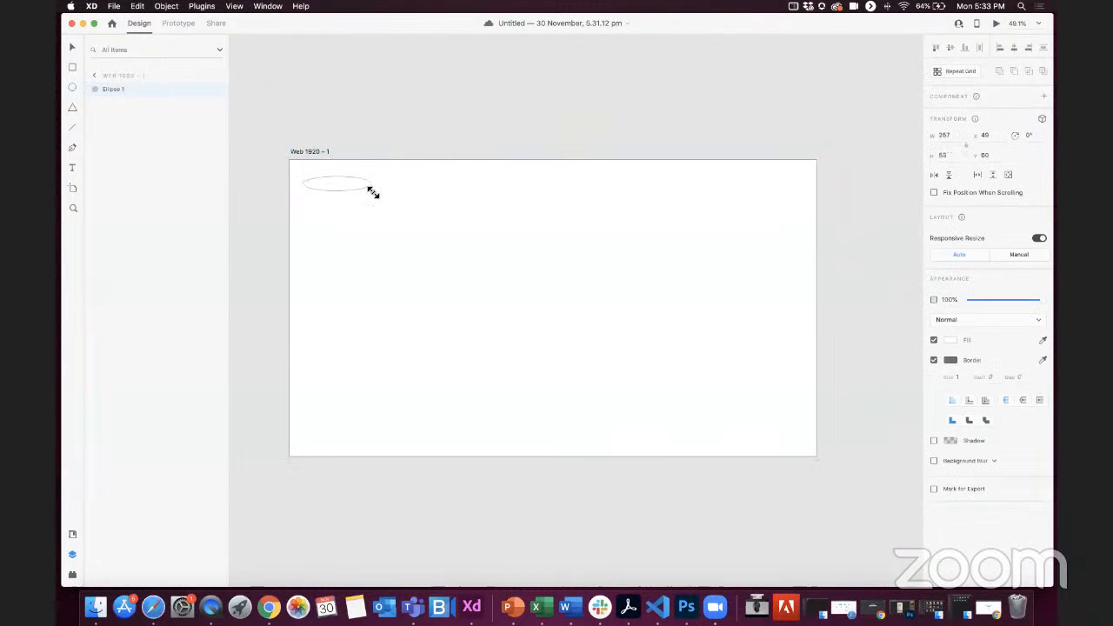
key("super+z")
Step: Draw a large rectangle of about 1831 × 846 on the artboard and position it at about X 45, Y 186
left_click(73, 70)
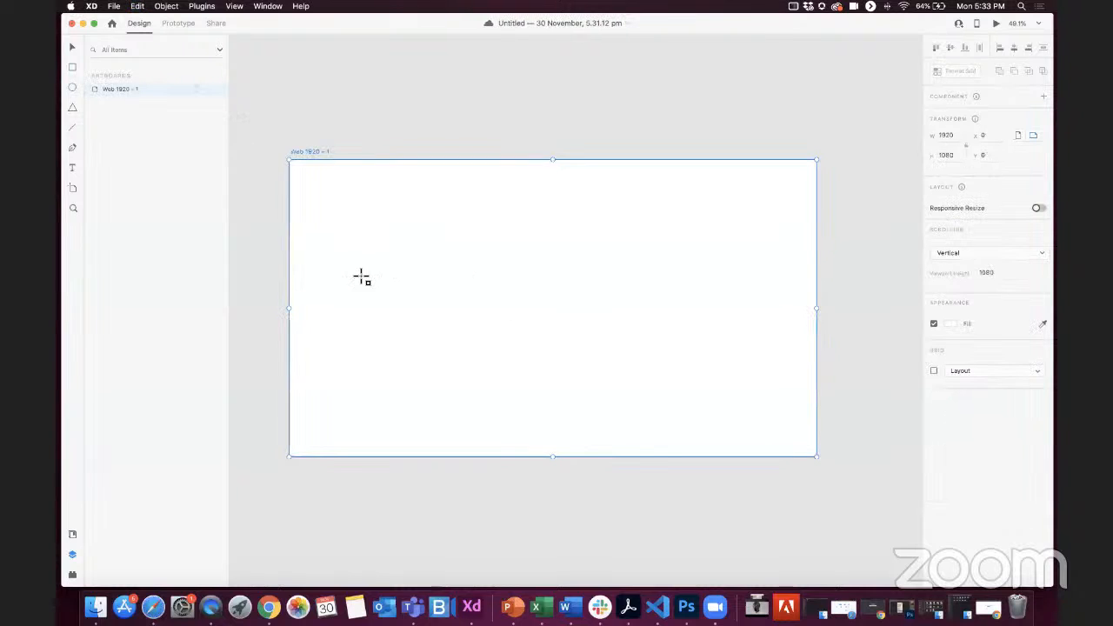
mouse_move(295, 203)
left_mouse_down()
mouse_move(469, 331)
mouse_move(833, 386)
mouse_move(808, 437)
mouse_move(796, 433)
left_mouse_up()
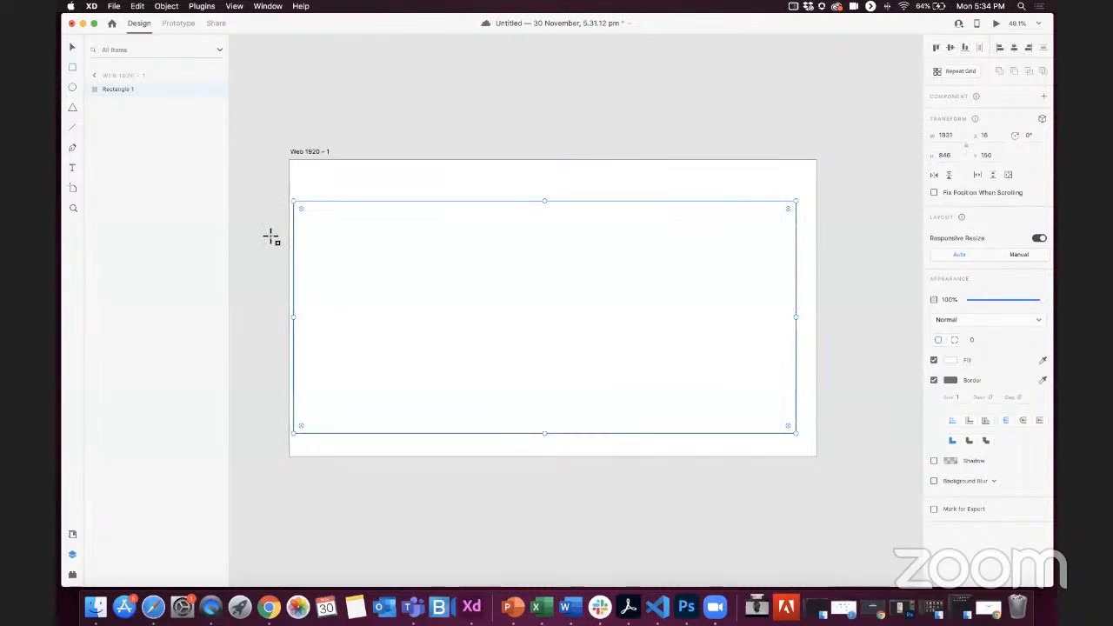
left_click_drag(526, 363, 533, 373)
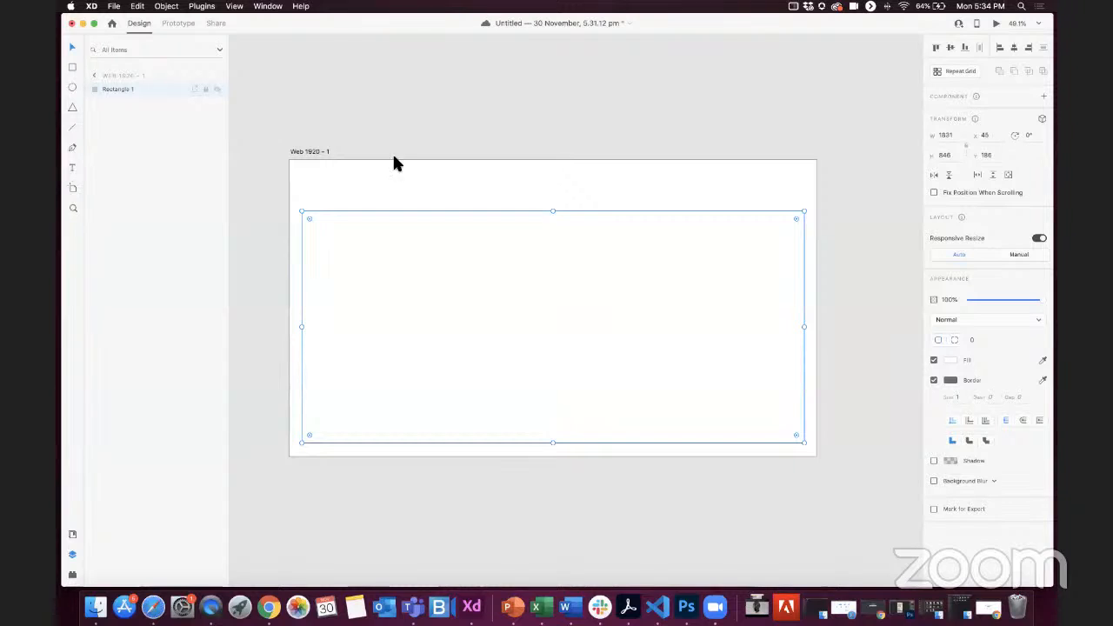
Step: Add the text "LOGO" above the upper-left corner of the large rectangle
key("t")
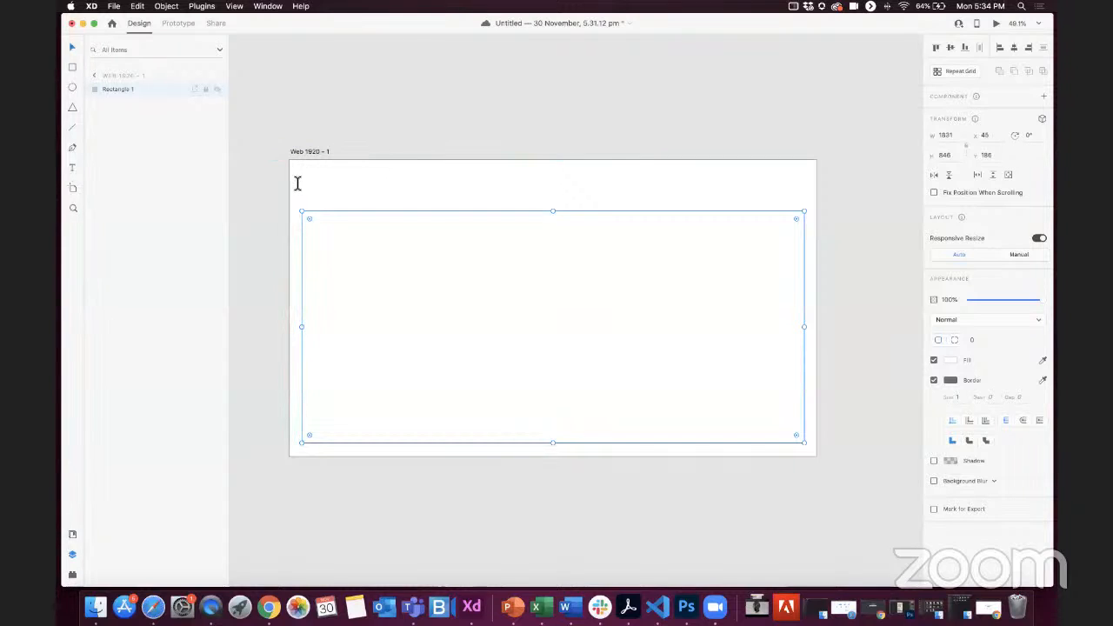
left_click(304, 183)
type("Log")
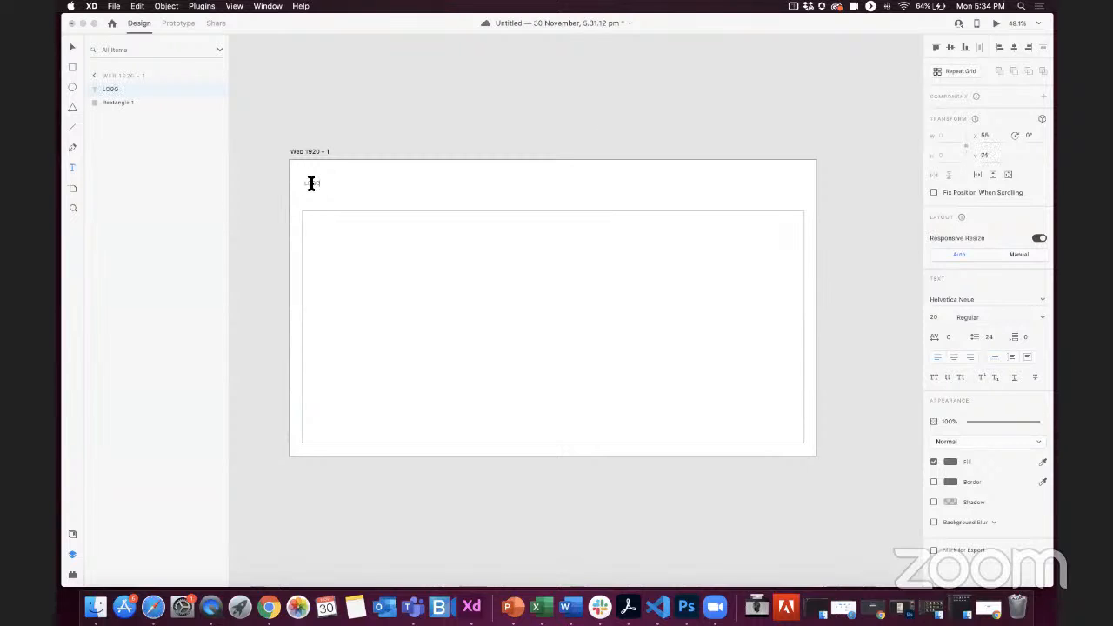
Step: Format the LOGO text as Helvetica Neue Bold at size 50 and line it up with the rectangle's left edge
double_click(311, 182)
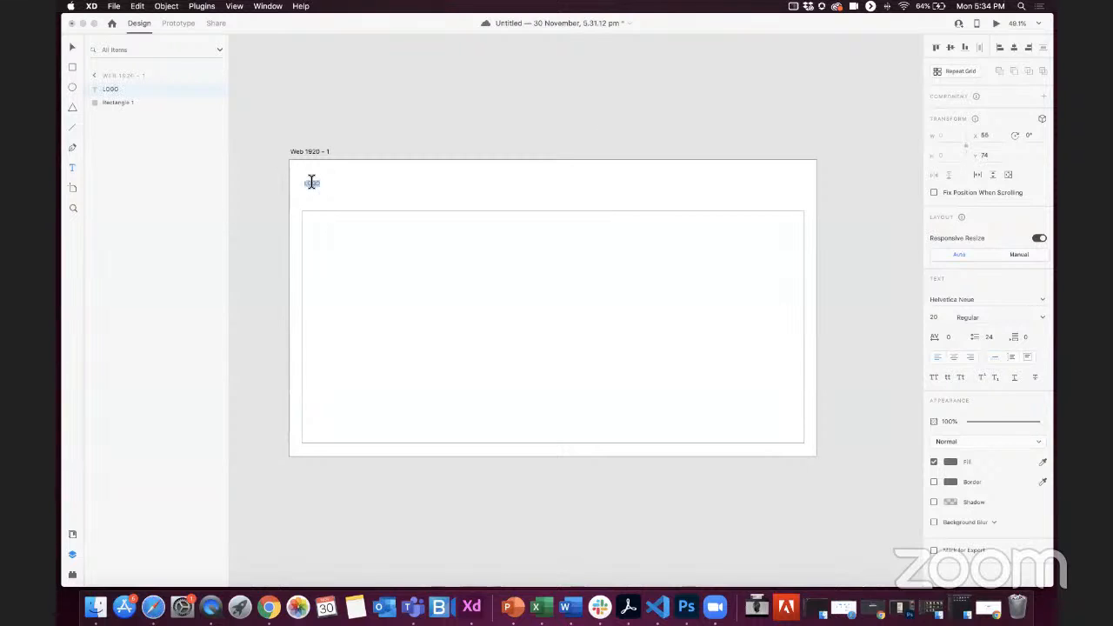
left_click(1041, 299)
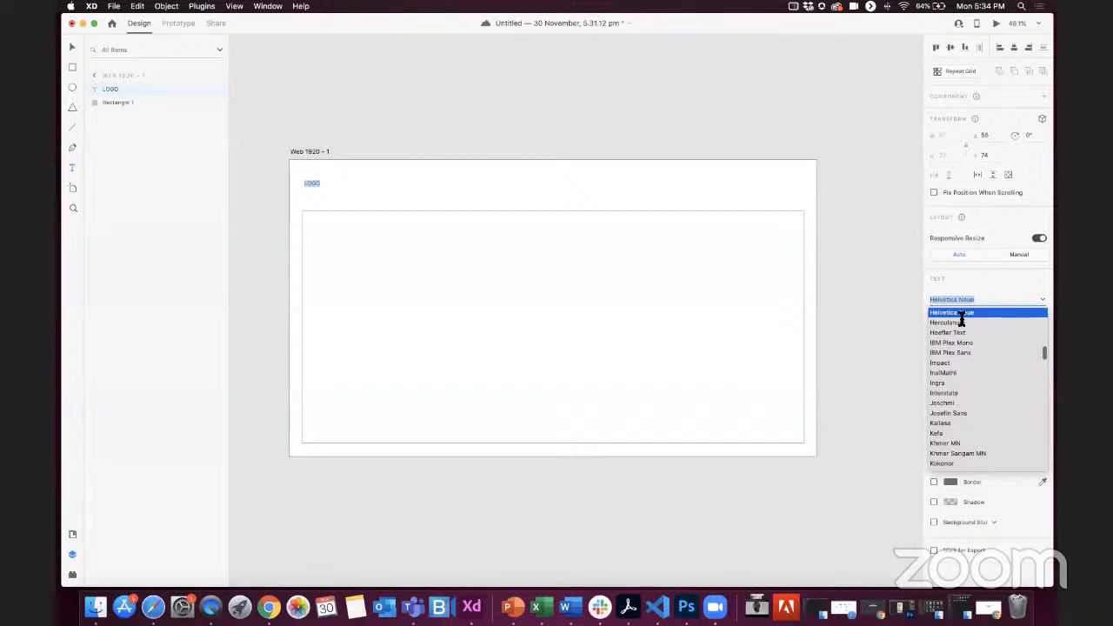
left_click(962, 315)
left_click(1003, 318)
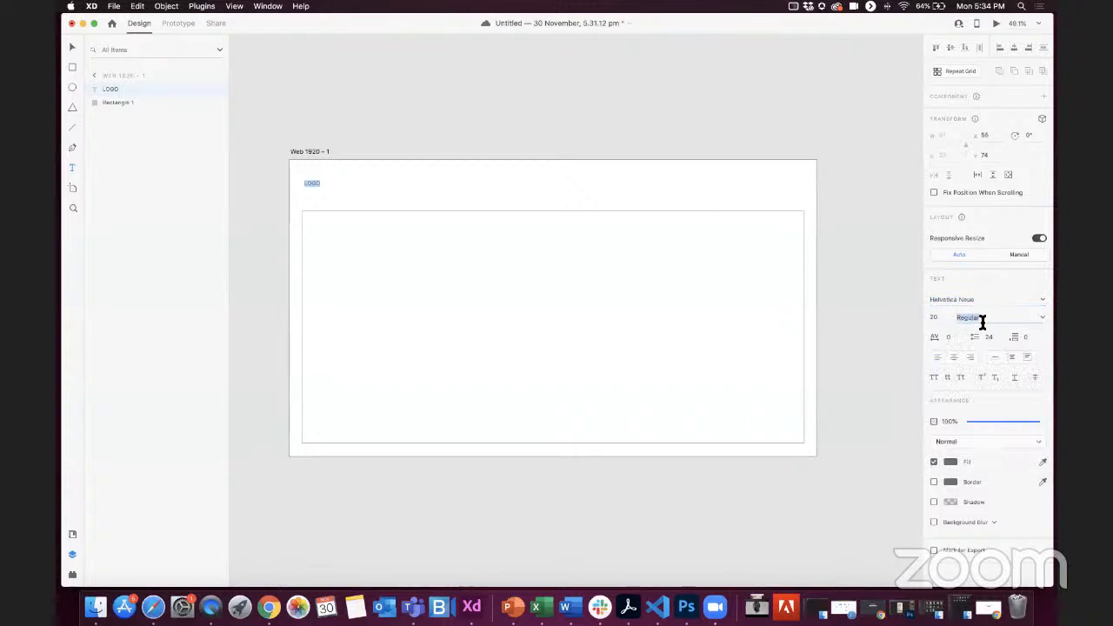
left_click(1042, 319)
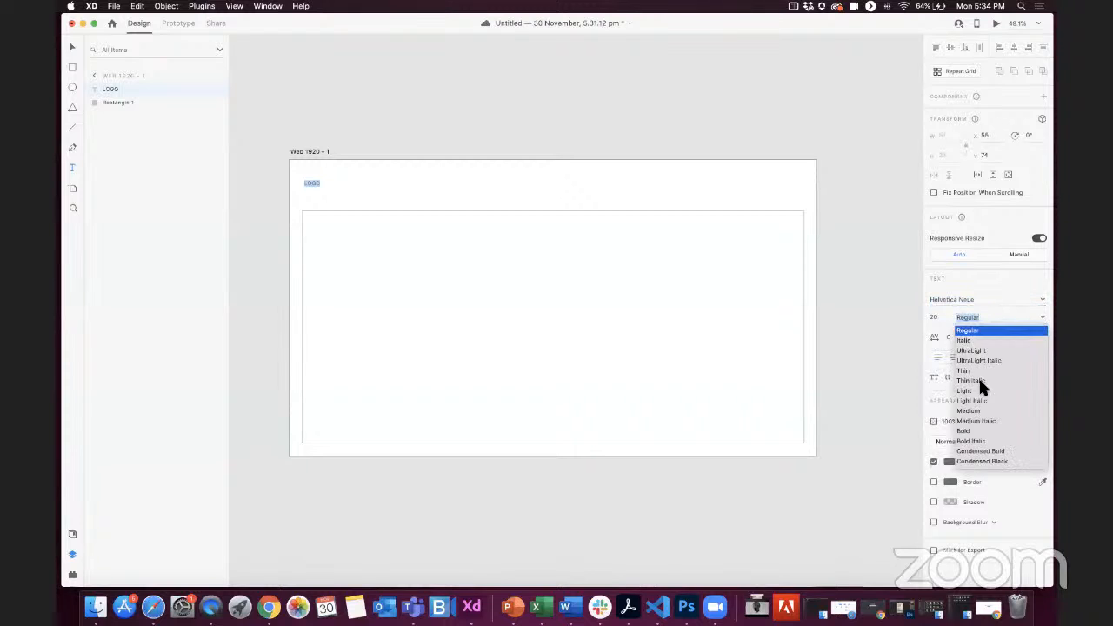
left_click(965, 430)
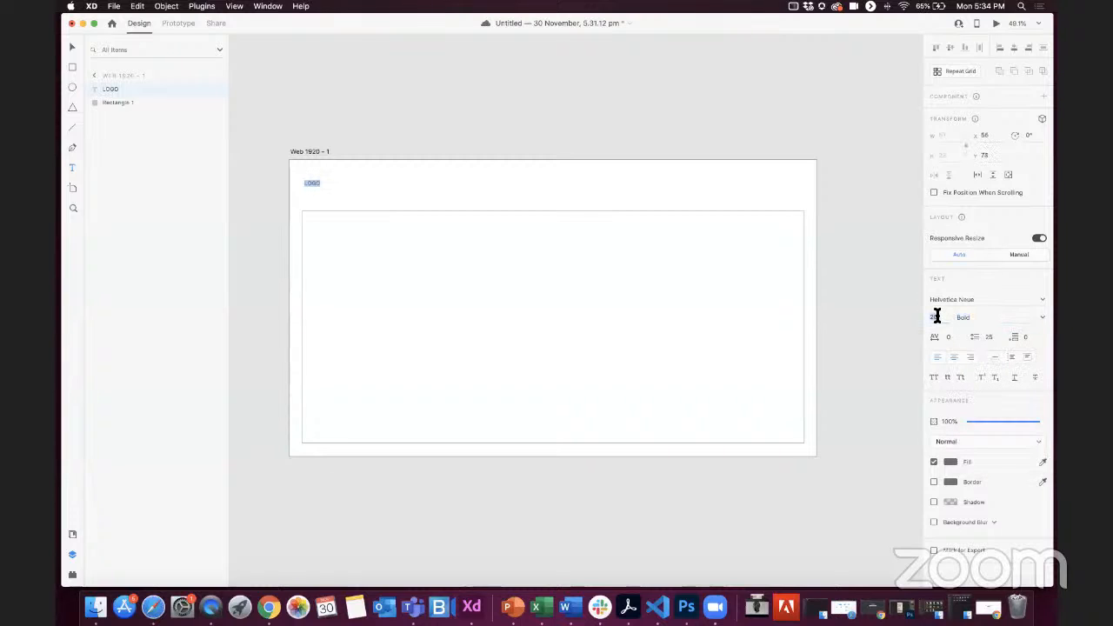
key("shift+Up")
key("shift+Up")
key("shift+Up")
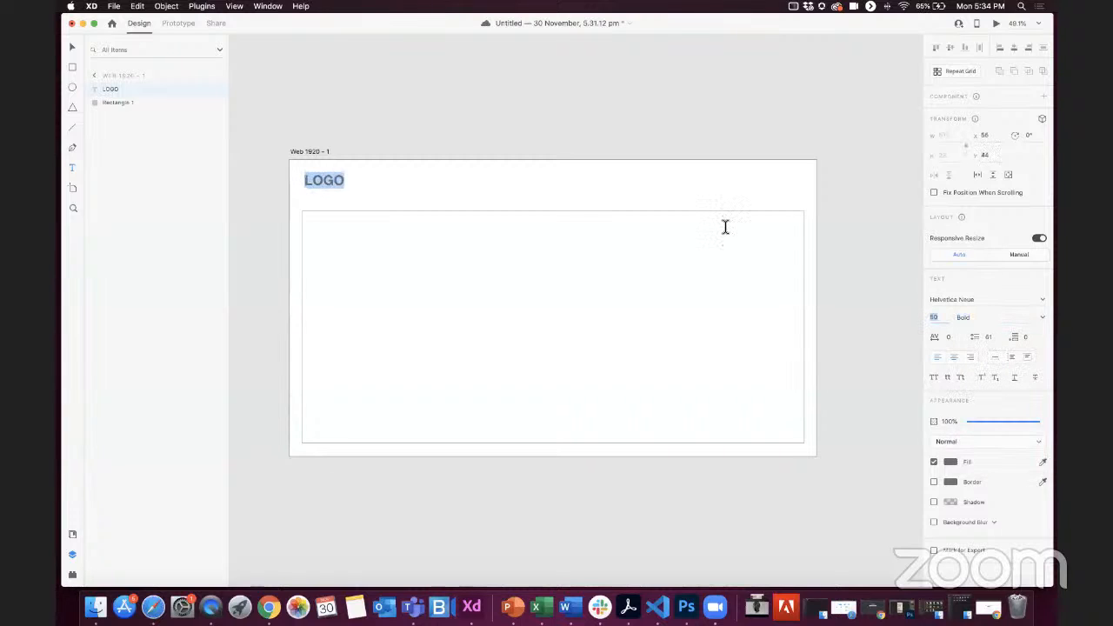
key("Escape")
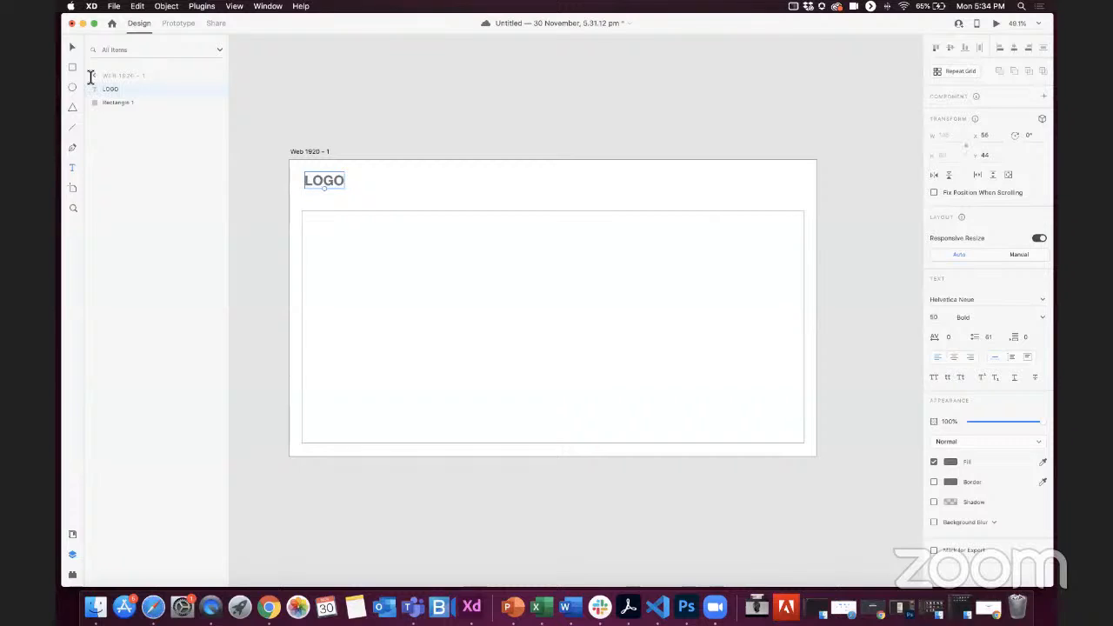
left_click(311, 191)
Step: Add the navigation text "Home" in the header, to the right of the artboard's centre and level with LOGO
left_click(73, 166)
left_click(574, 185)
type("Hom")
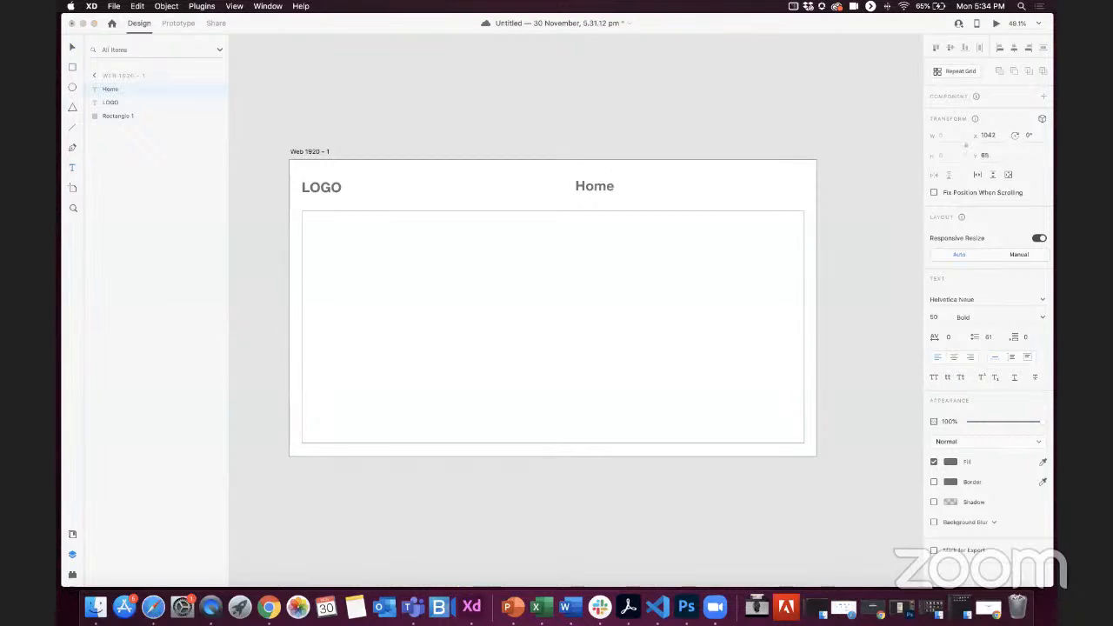
type("e")
left_click(72, 46)
Step: Add the navigation text "About Us" and move it close beside Home on the same line
left_click(646, 186)
type("About Us")
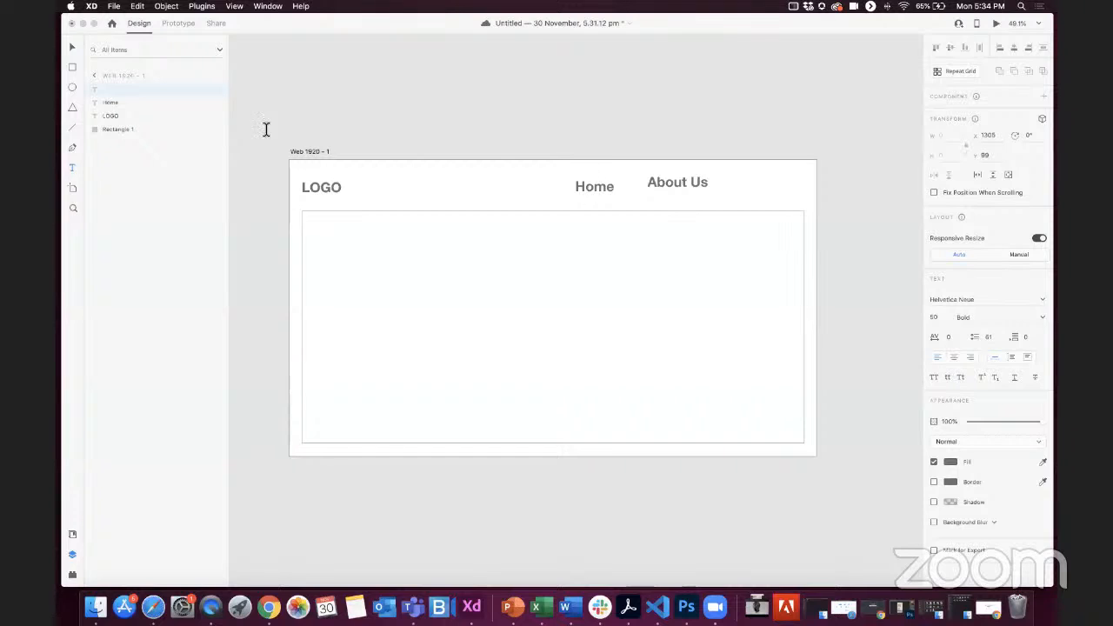
left_click(72, 46)
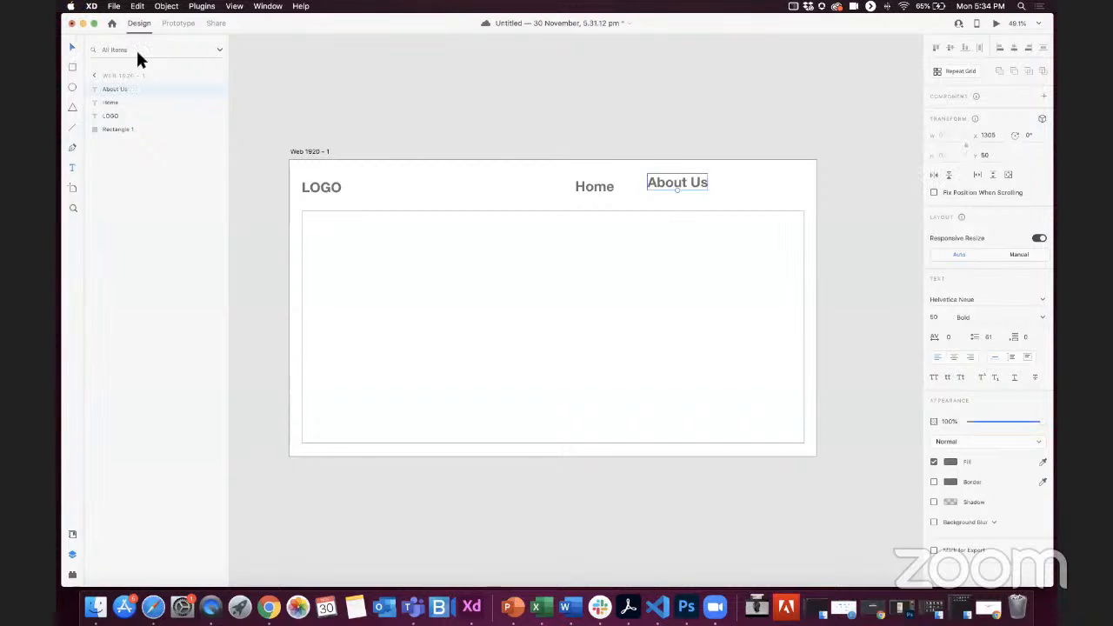
left_click_drag(659, 190, 663, 189)
Step: Add the navigation text "Contact Us" to the right of About Us and move it slightly closer to it
left_click(72, 167)
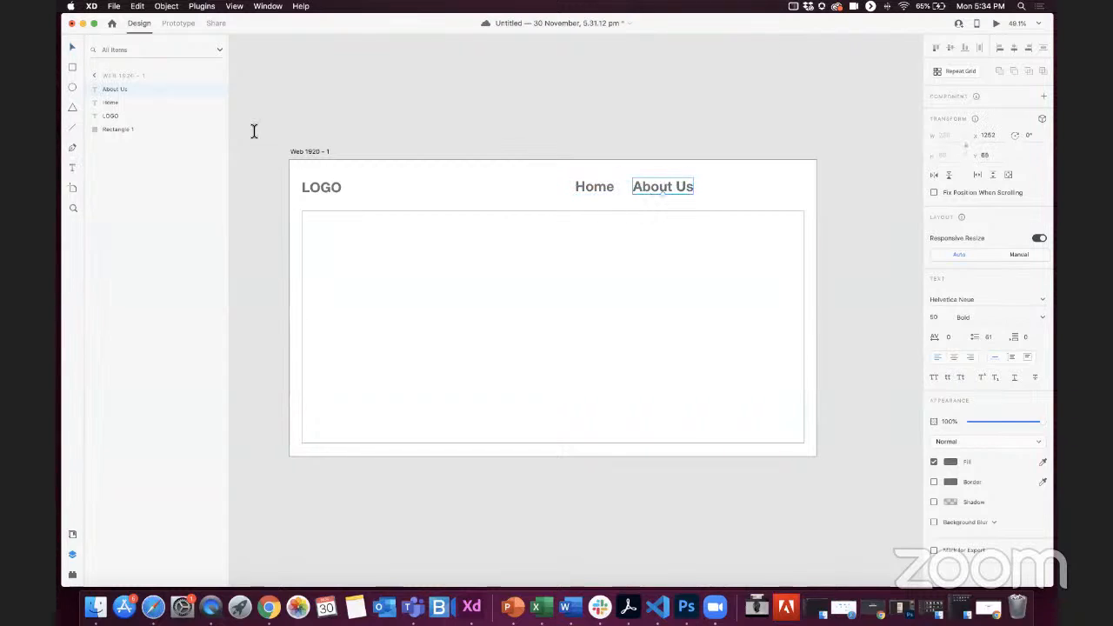
left_click(713, 188)
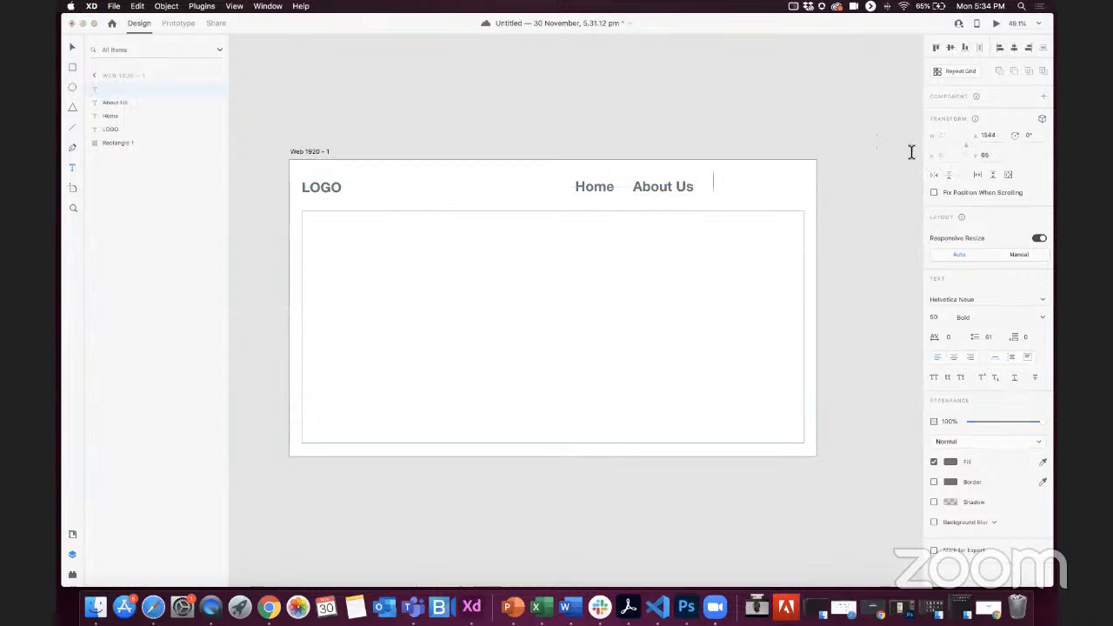
type("Co")
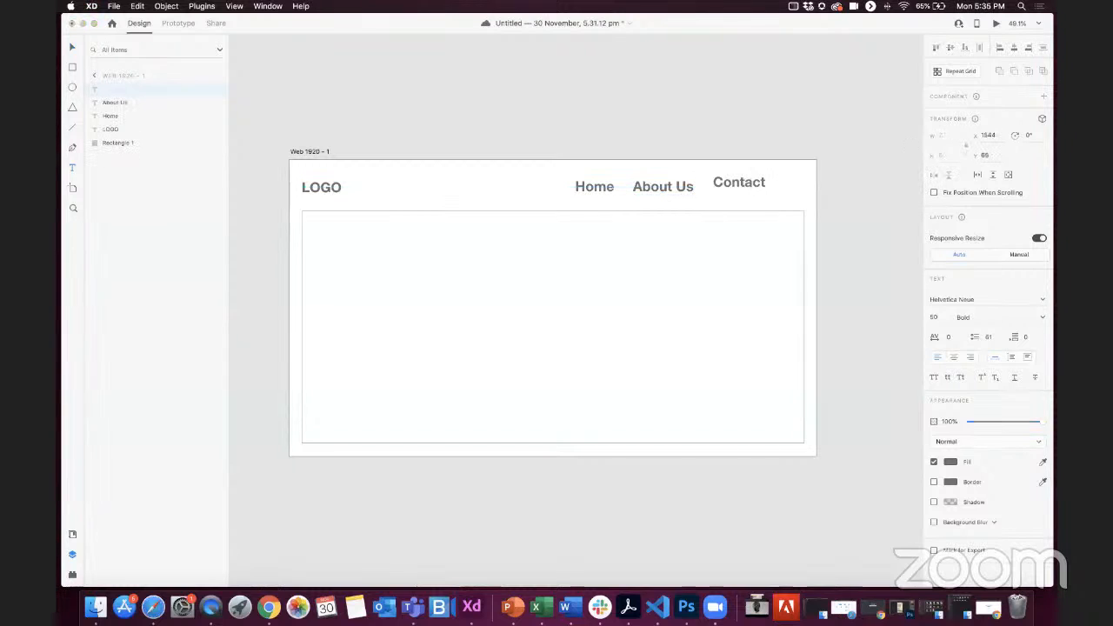
type("ntact")
type(" us")
type("Us")
left_click(72, 49)
left_click_drag(735, 191, 727, 191)
left_click(666, 192, "shift")
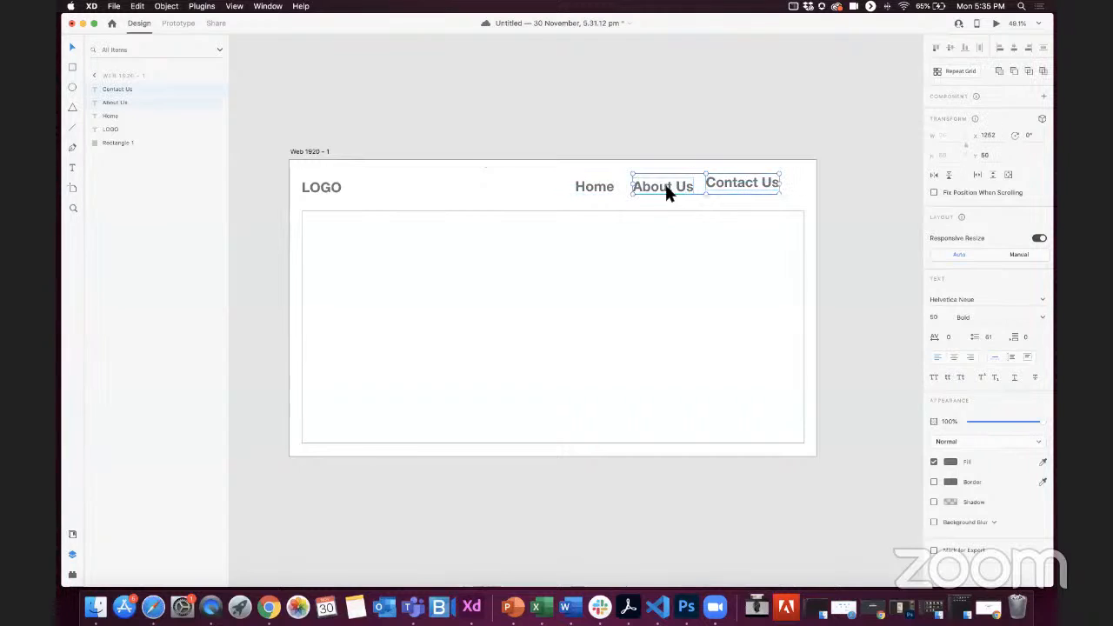
left_click(595, 186, "shift")
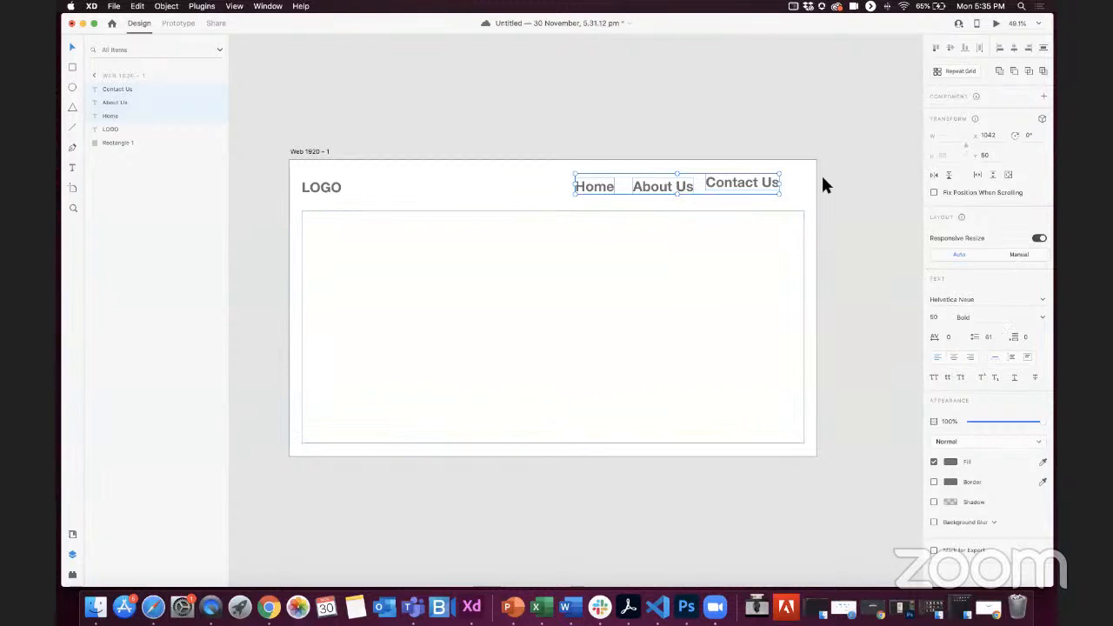
scroll(825, 178, "up", 2)
right_click(708, 211)
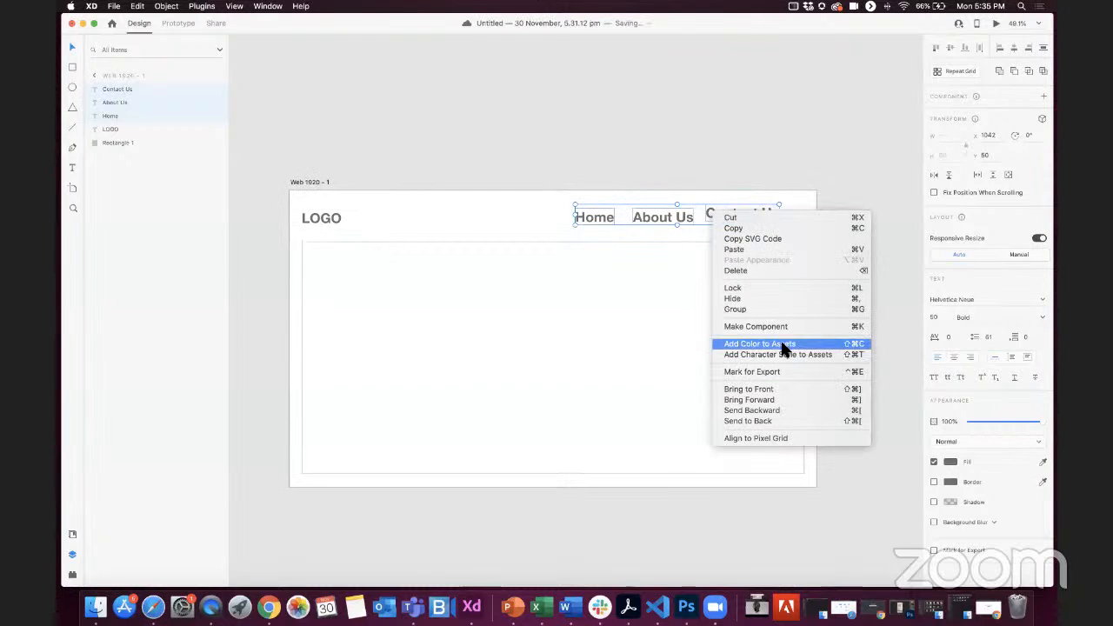
left_click(814, 126)
Step: Move Contact Us down so that it lines up with Home and About Us
left_click(735, 213)
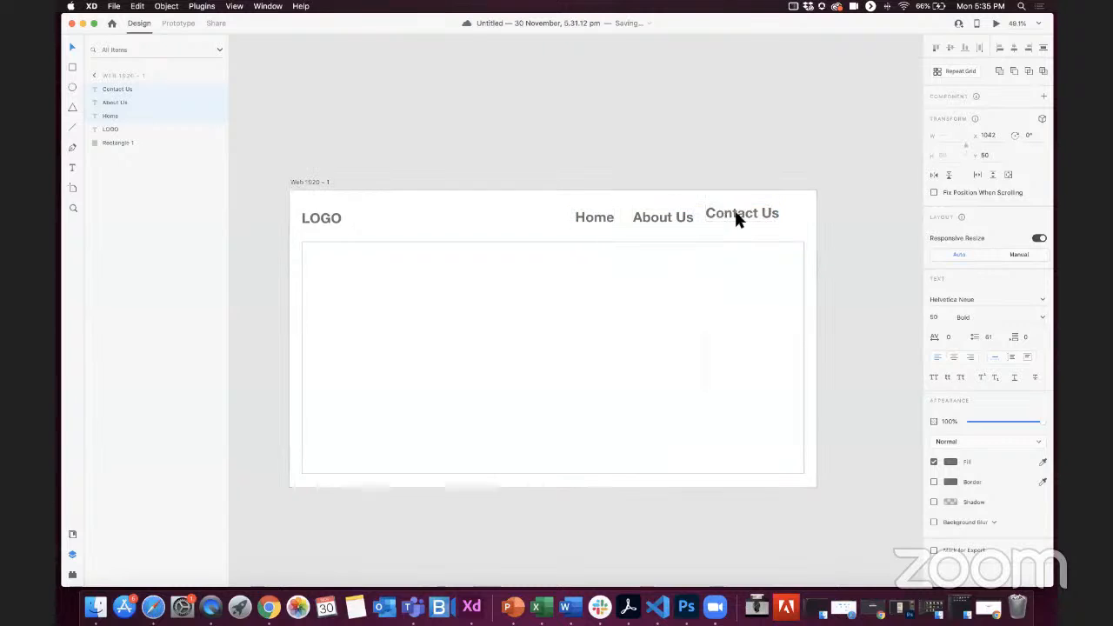
left_click_drag(735, 214, 736, 218)
left_click(854, 186)
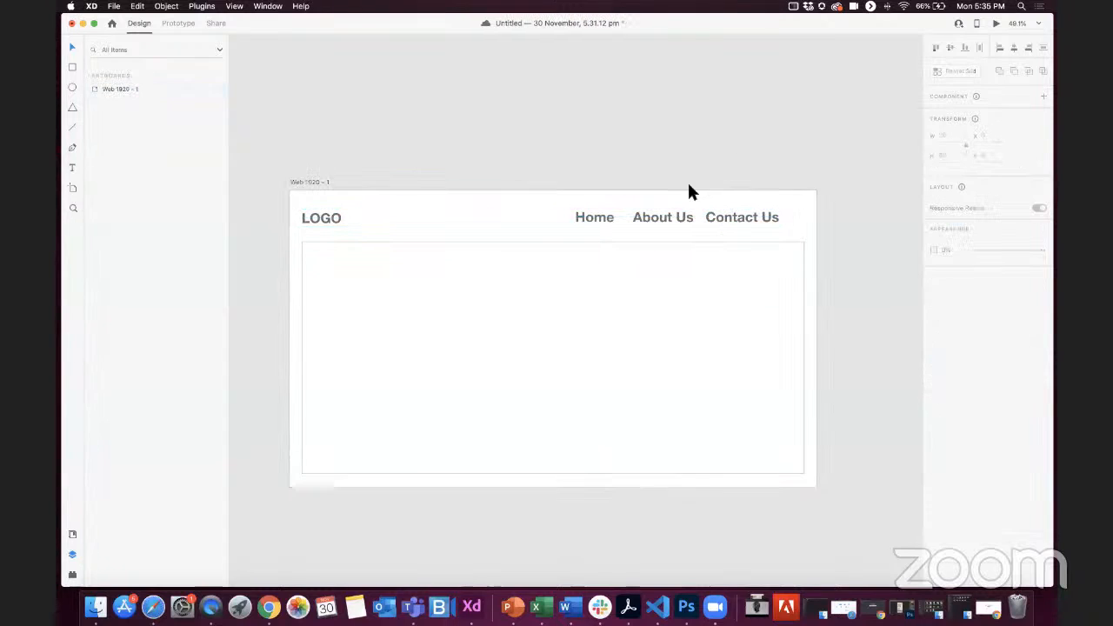
Step: Reduce the font size of Home, About Us and Contact Us together to 26
left_click(730, 218)
left_click(635, 225, "shift")
left_click(591, 215, "shift")
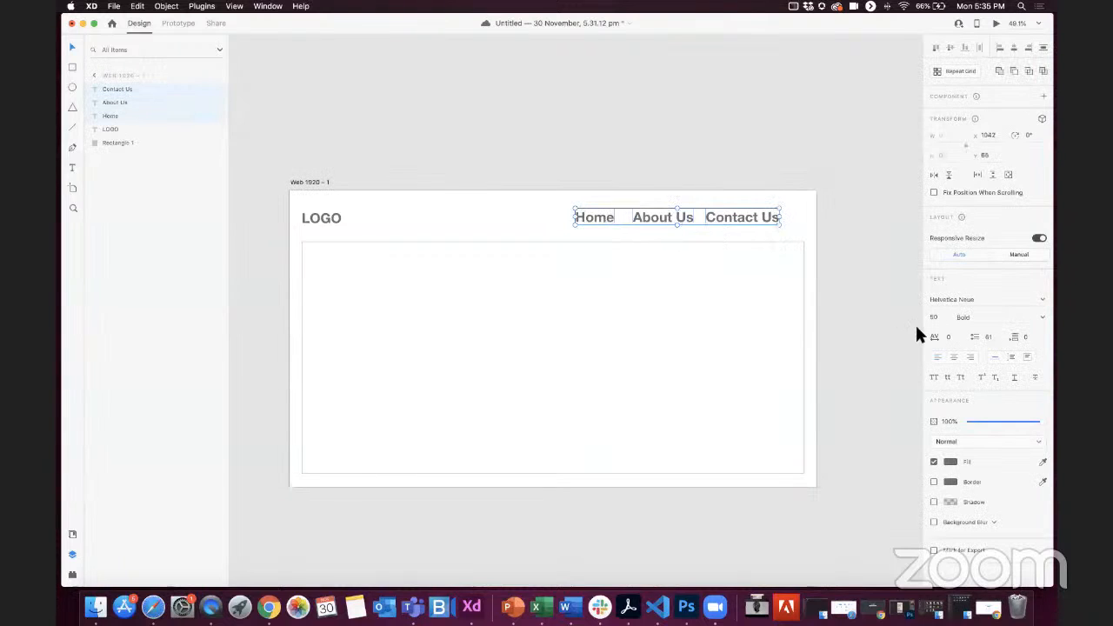
left_click(940, 321)
key("Down")
key("Down")
key("Down")
key("Down")
key("shift+Down")
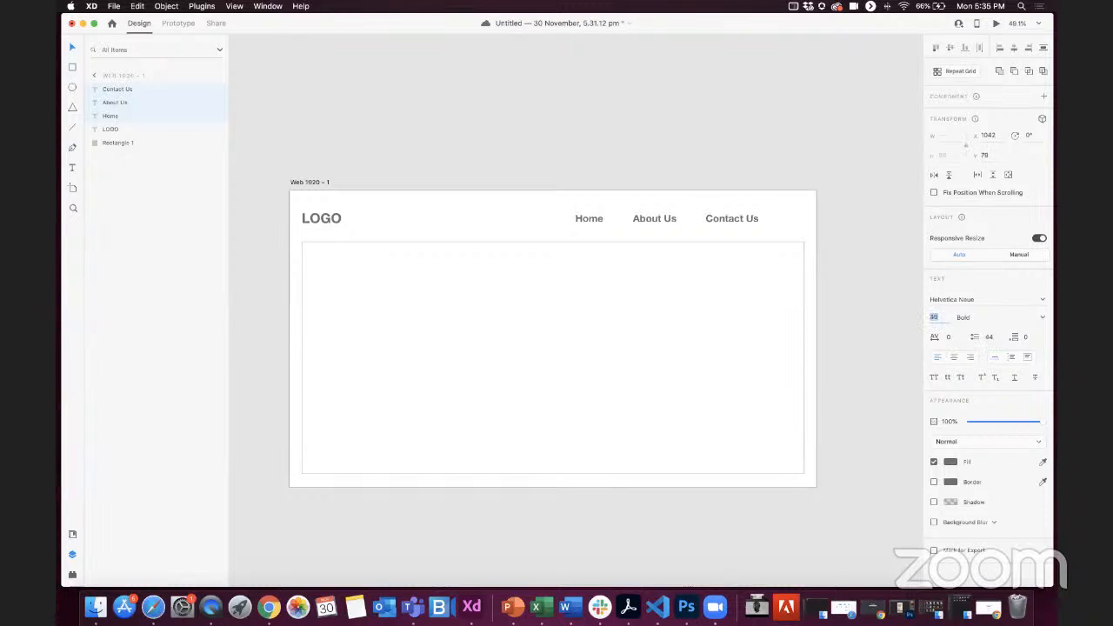
key("shift+Down")
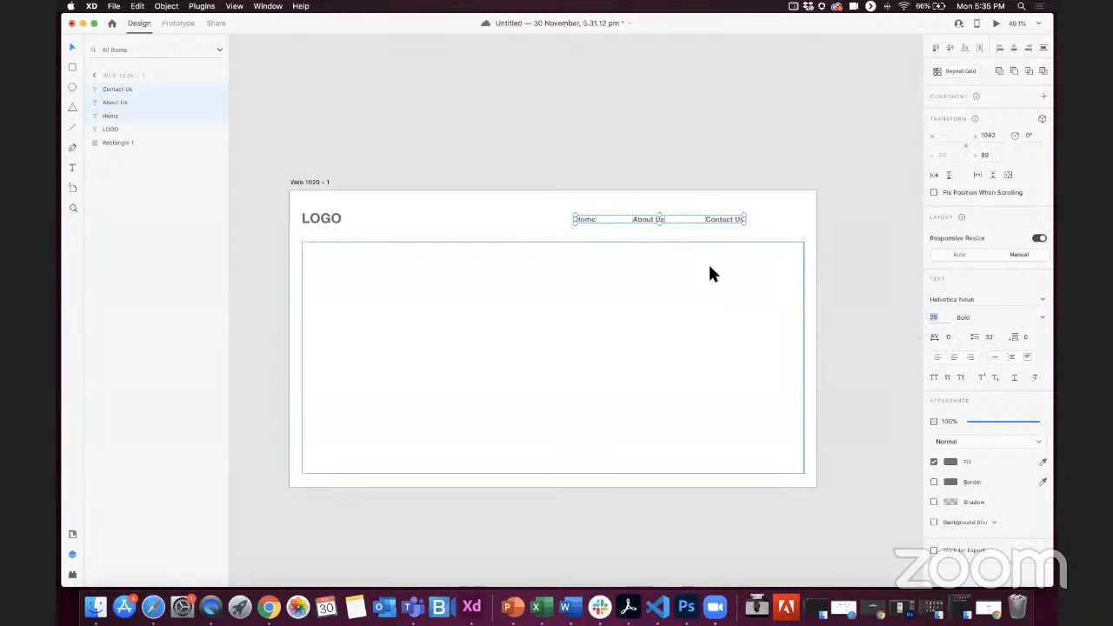
Step: Move the three navigation texts together along their line to the header's right end, with Home starting at X 1240
left_click(727, 180)
left_click(710, 220)
left_click(650, 219, "shift")
left_click(591, 219, "shift")
left_click_drag(723, 218, 774, 219)
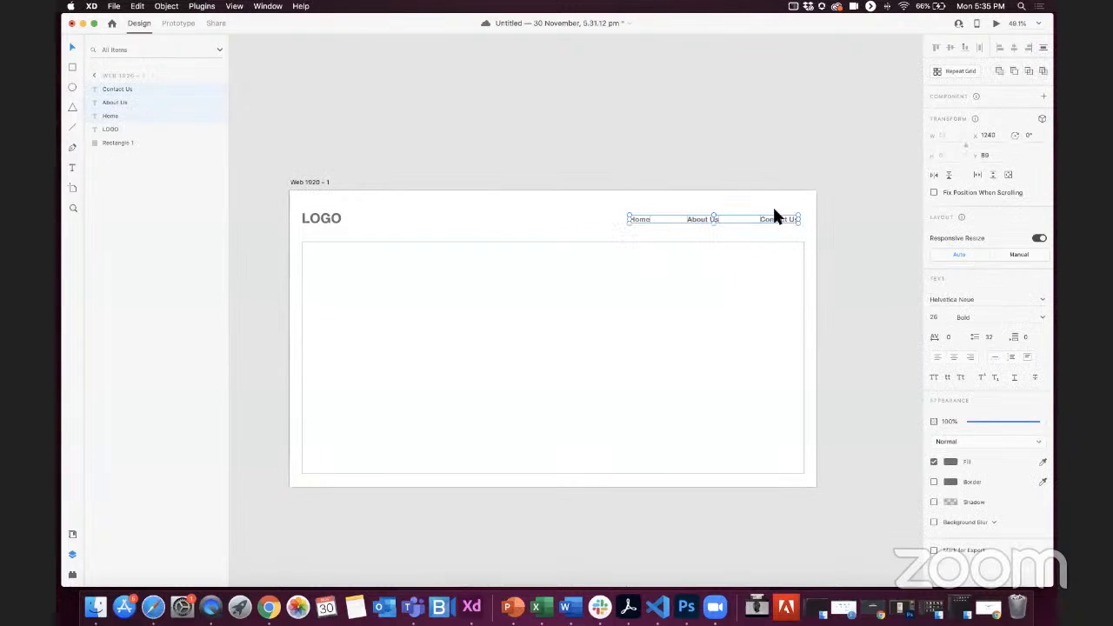
left_click(561, 179)
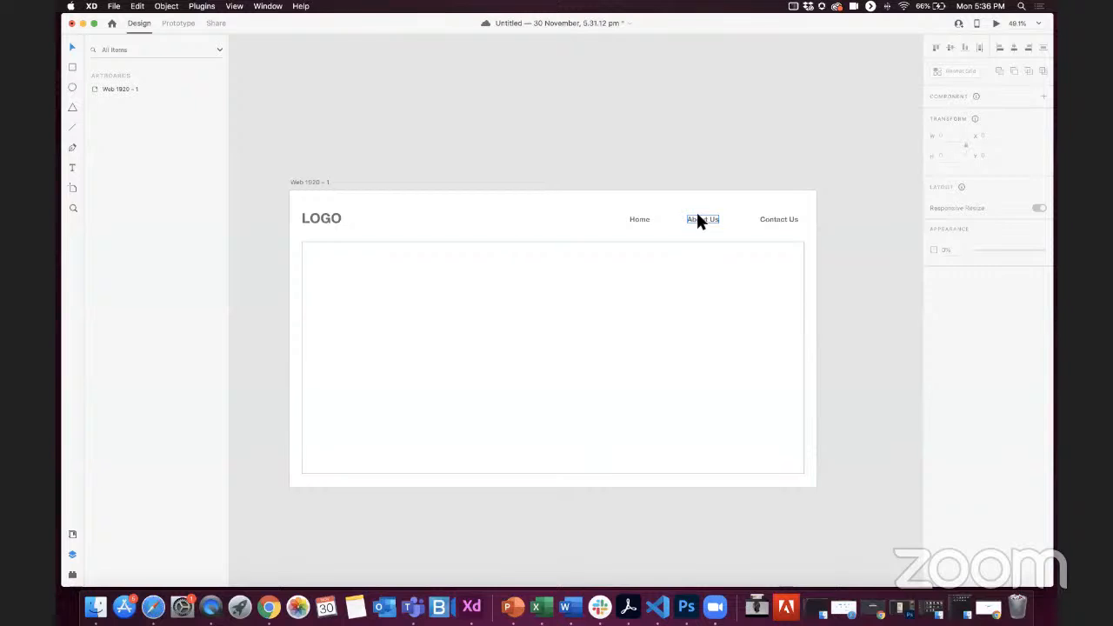
Step: Bring up the installed plugins, look into the Wireframer plugin and return to the plugin list
scroll(699, 213, "down", 4)
scroll(701, 214, "right", 2)
scroll(833, 191, "right", 2)
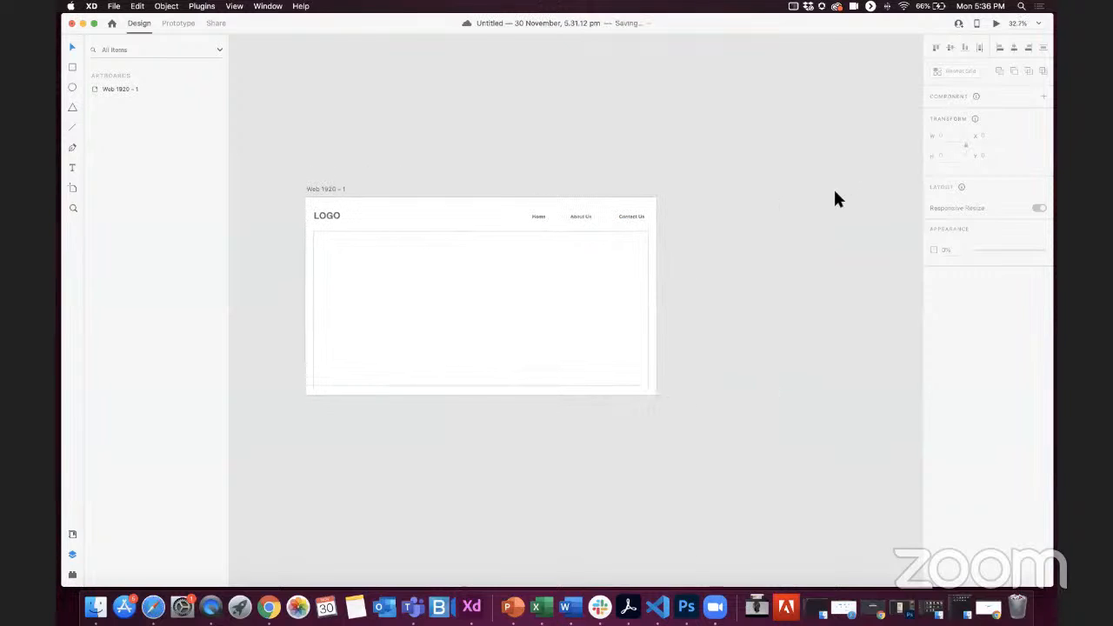
scroll(833, 190, "left", 1)
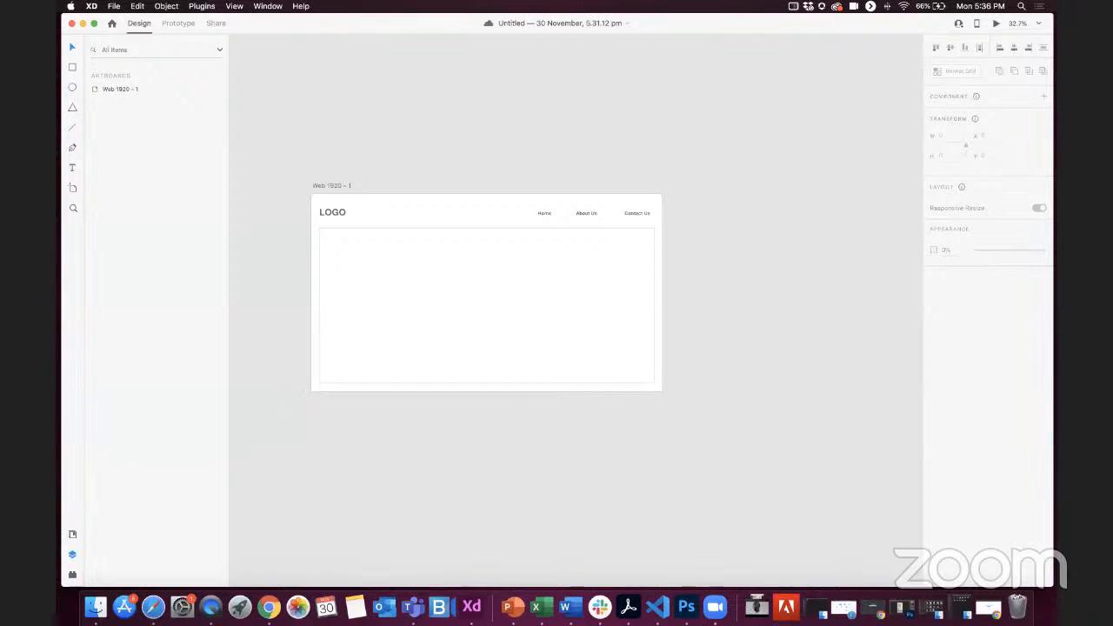
left_click(73, 574)
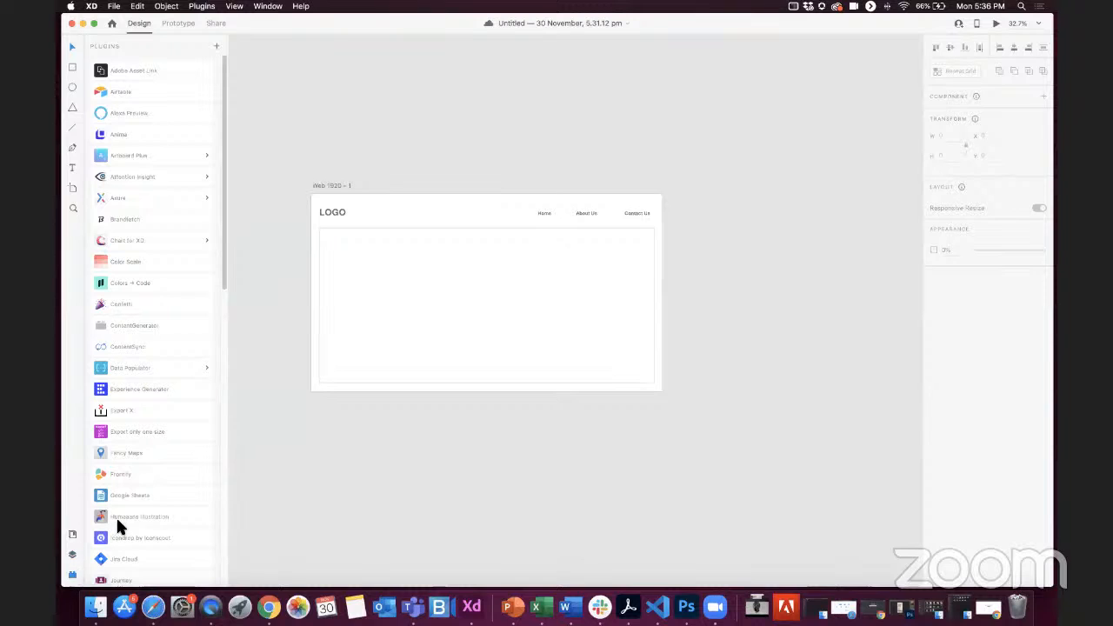
scroll(169, 365, "down", 10)
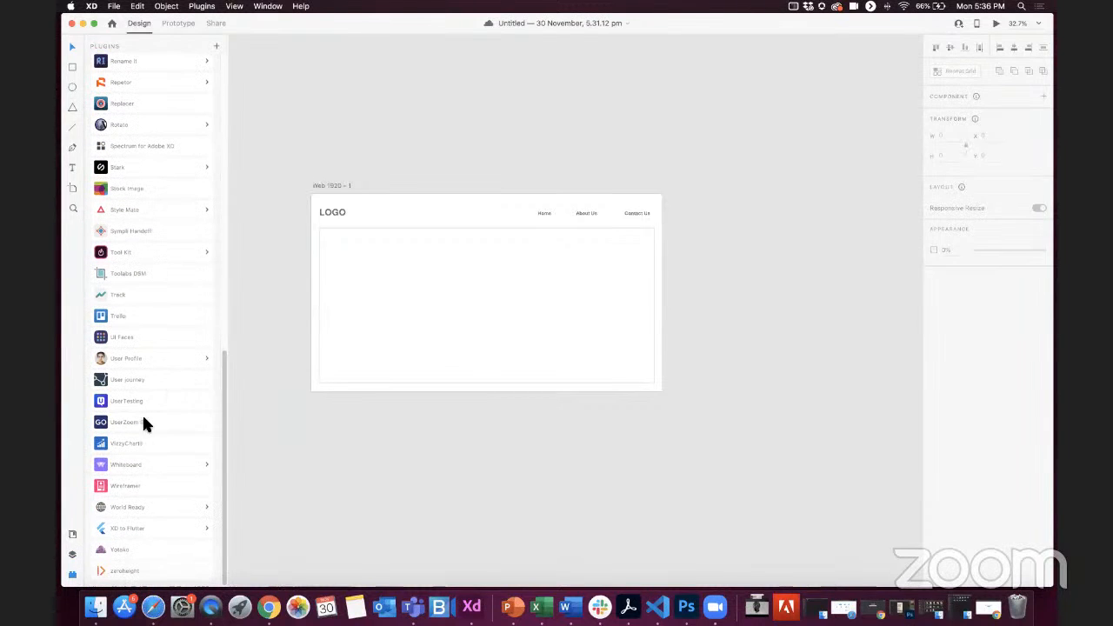
left_click(121, 488)
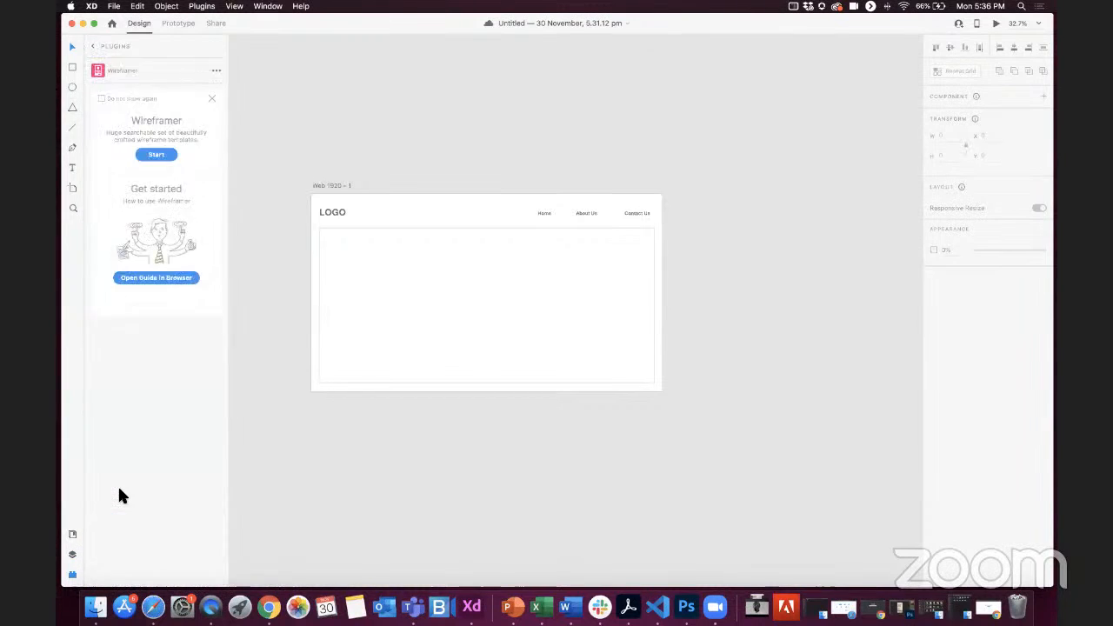
left_click(91, 47)
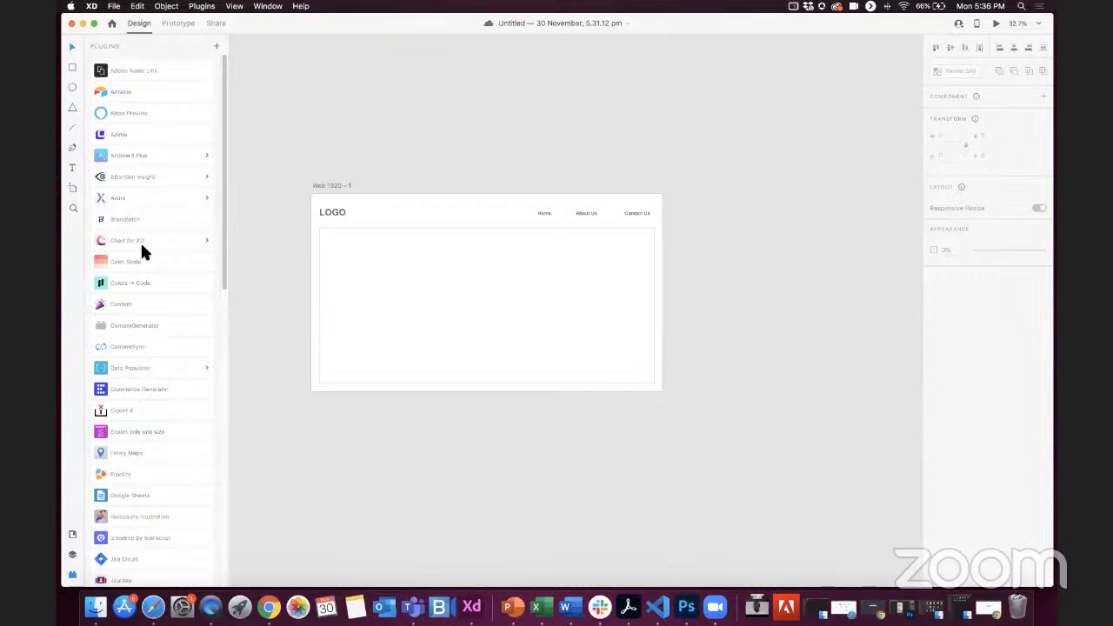
Step: Insert the desktop Blog template from the Quick Mockup plugin's Minimal set as a new artboard
scroll(148, 353, "down", 3)
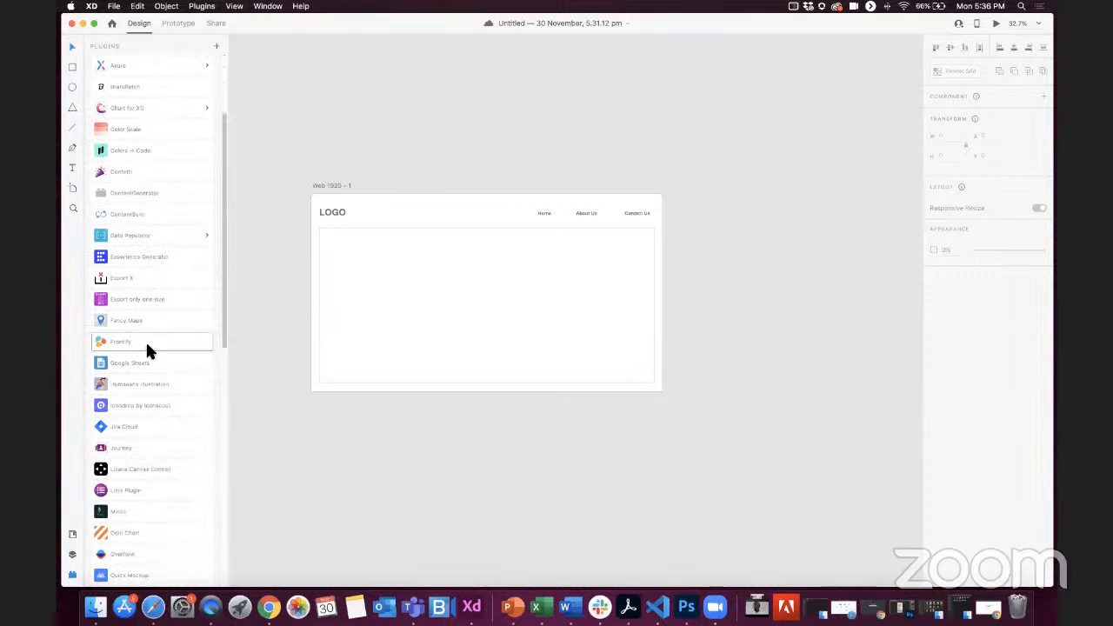
scroll(145, 343, "down", 4)
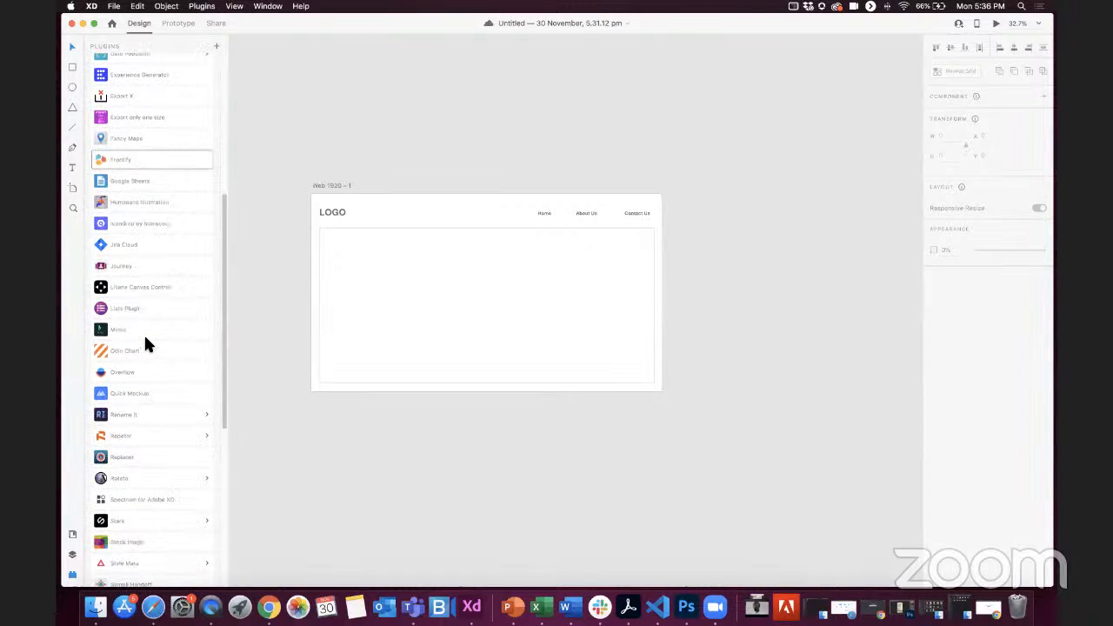
left_click(125, 392)
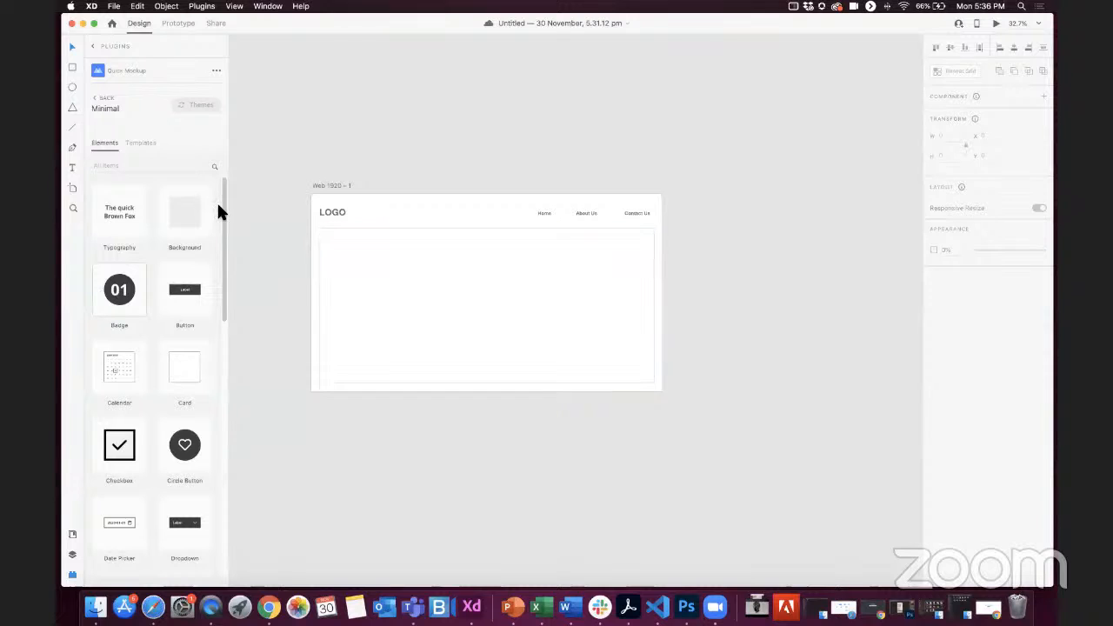
left_click(139, 142)
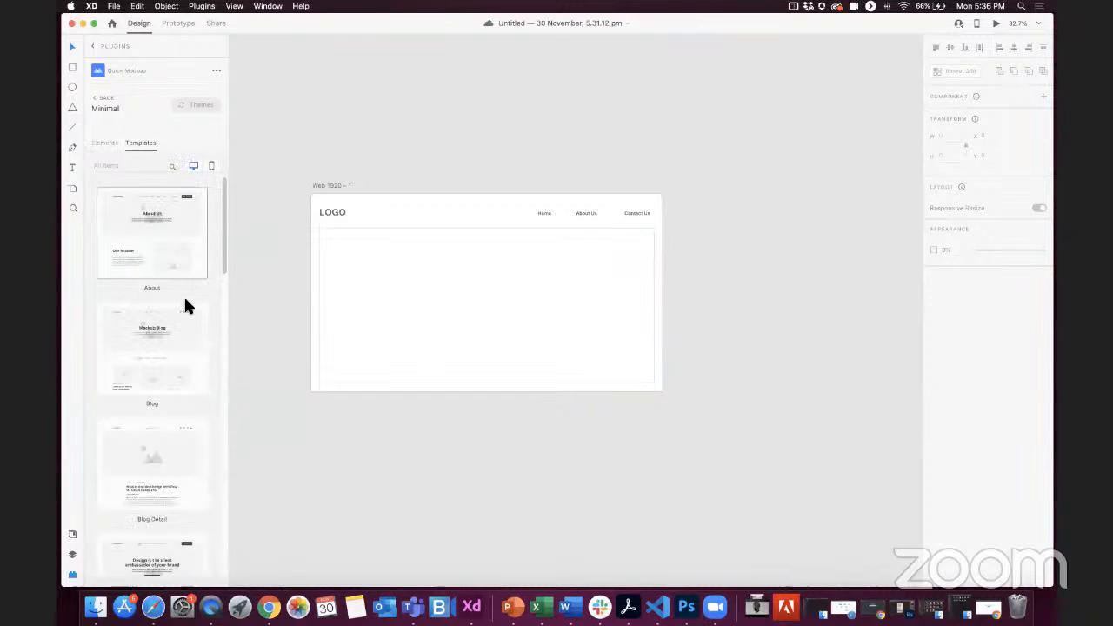
scroll(148, 317, "down", 9)
scroll(142, 329, "up", 9)
scroll(157, 307, "down", 1)
left_click(157, 303)
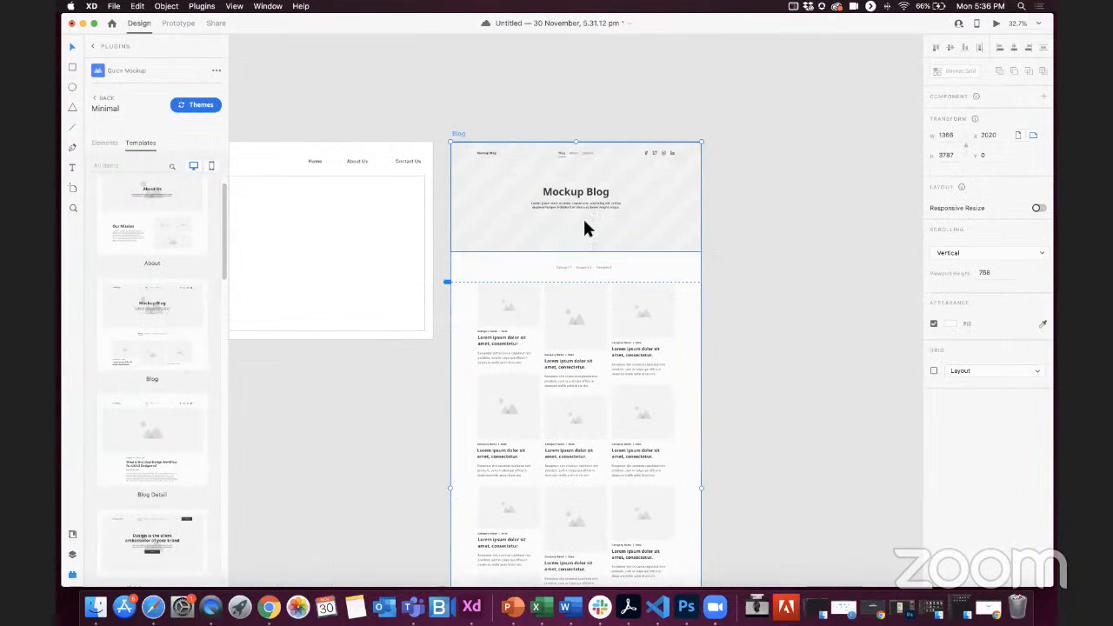
Step: Examine the Blog artboard from its header and navigation links down to the newsletter section and footer
scroll(584, 222, "down", 3)
scroll(584, 220, "up", 4)
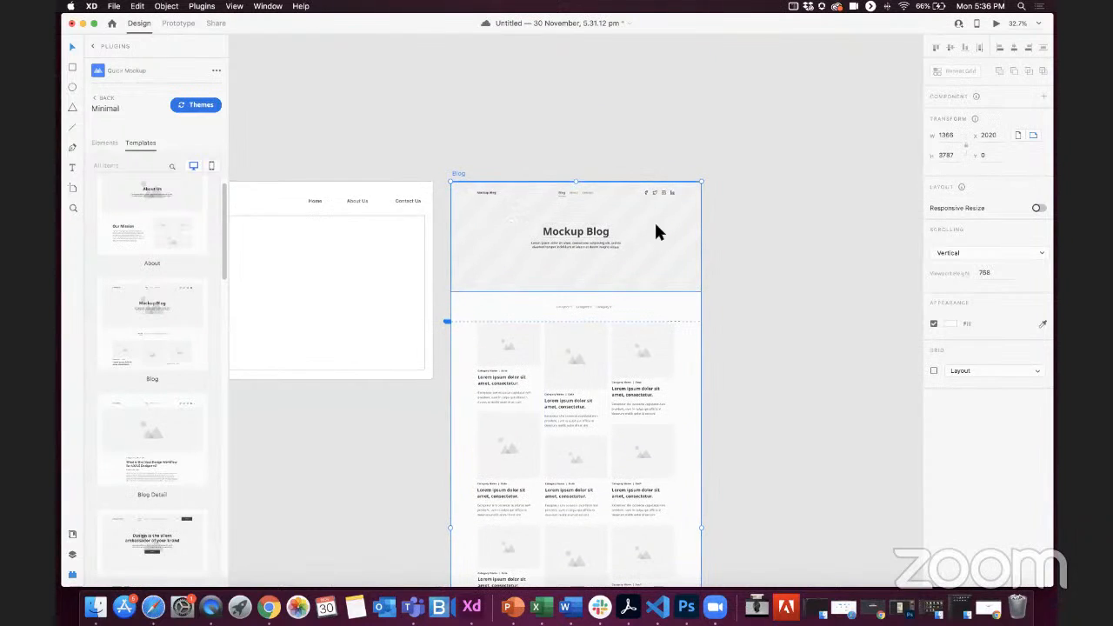
scroll(656, 231, "down", 15)
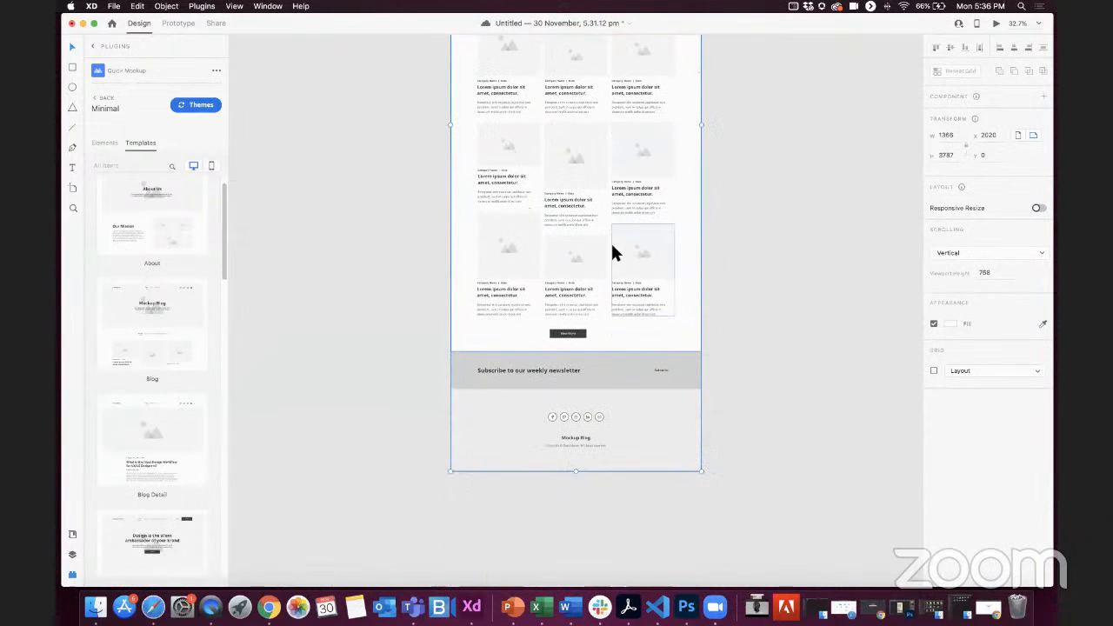
scroll(612, 249, "up", 4)
scroll(525, 429, "up", 5)
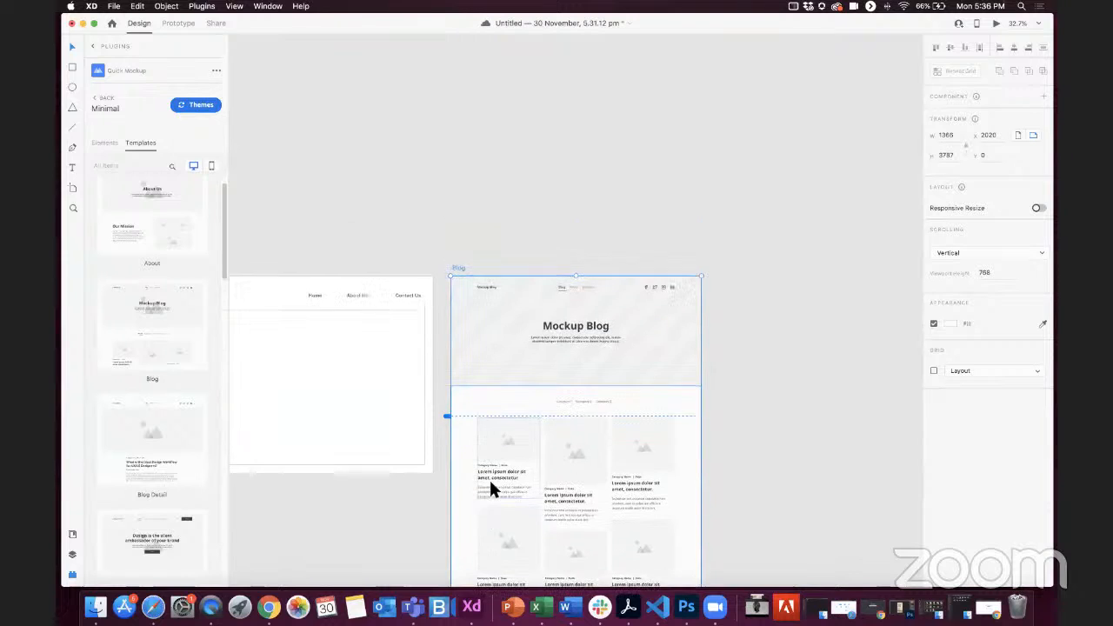
scroll(653, 277, "up", 5)
scroll(504, 277, "down", 5)
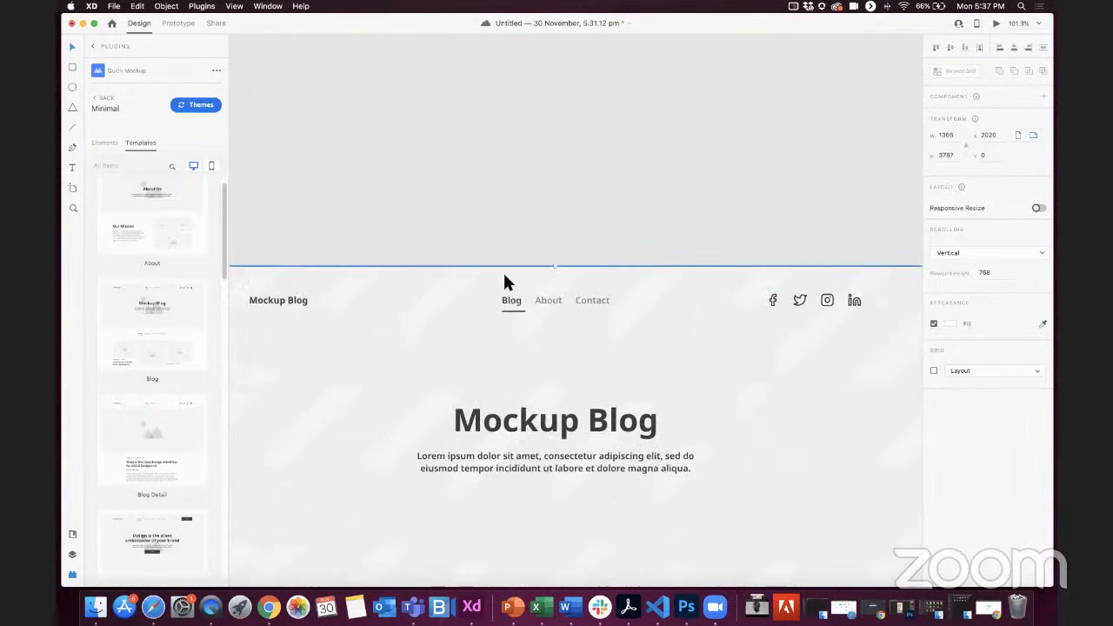
left_click(505, 281)
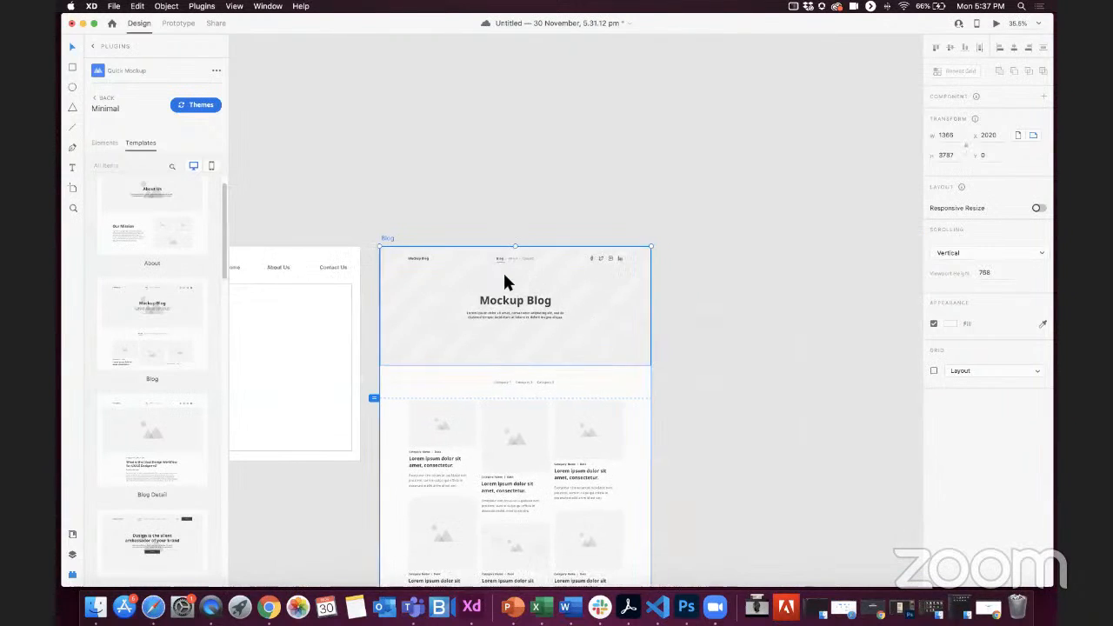
scroll(504, 281, "right", 3)
scroll(504, 280, "down", 2)
scroll(505, 275, "up", 1)
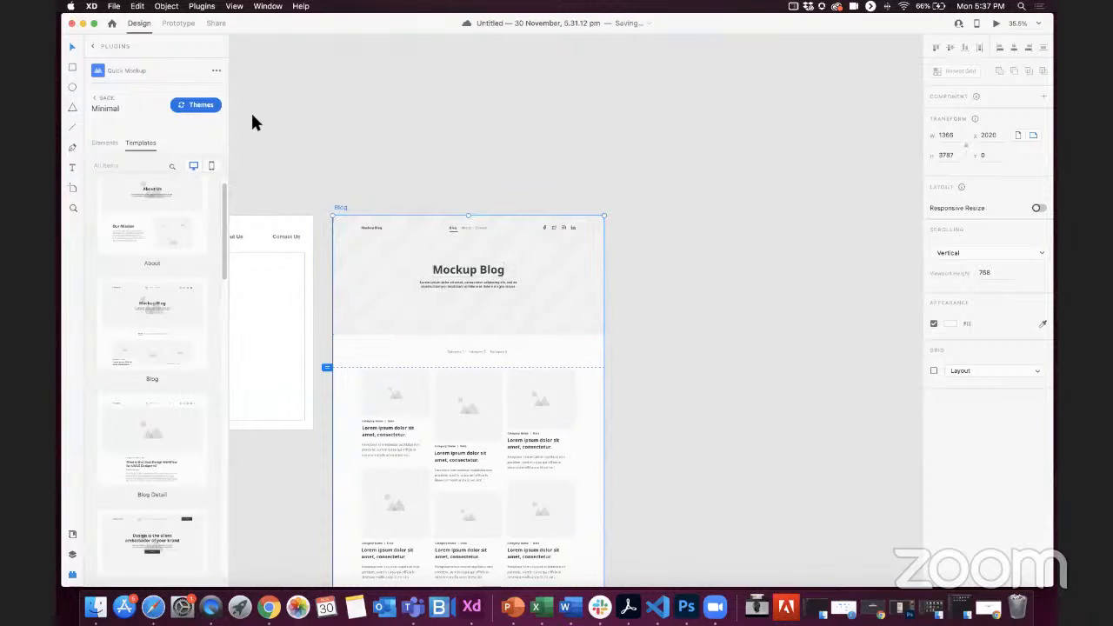
scroll(450, 246, "up", 5)
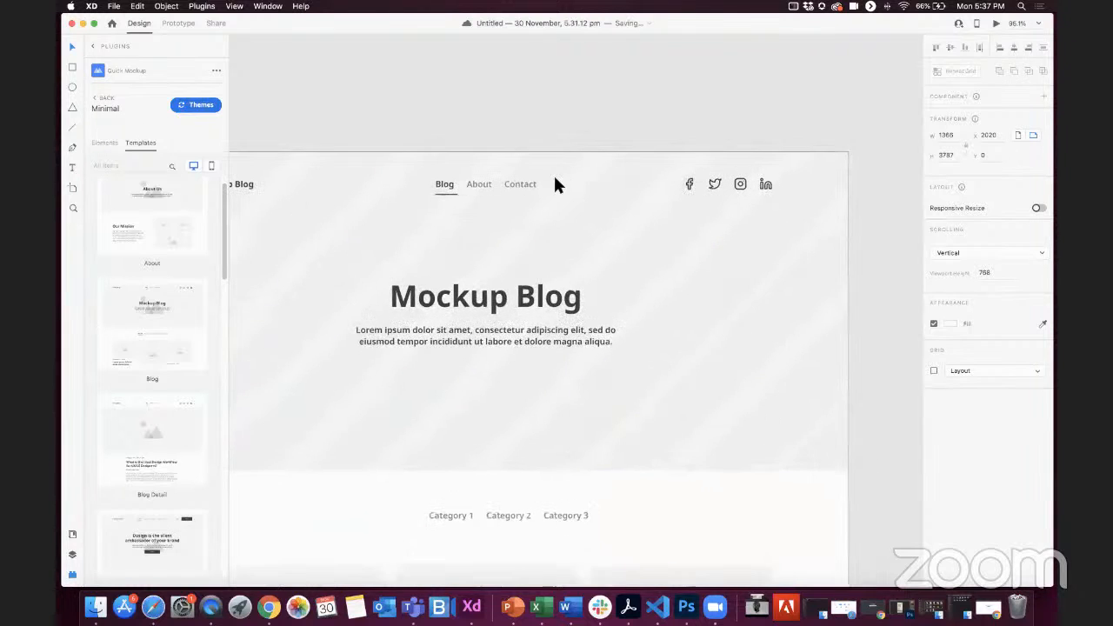
scroll(482, 217, "down", 2)
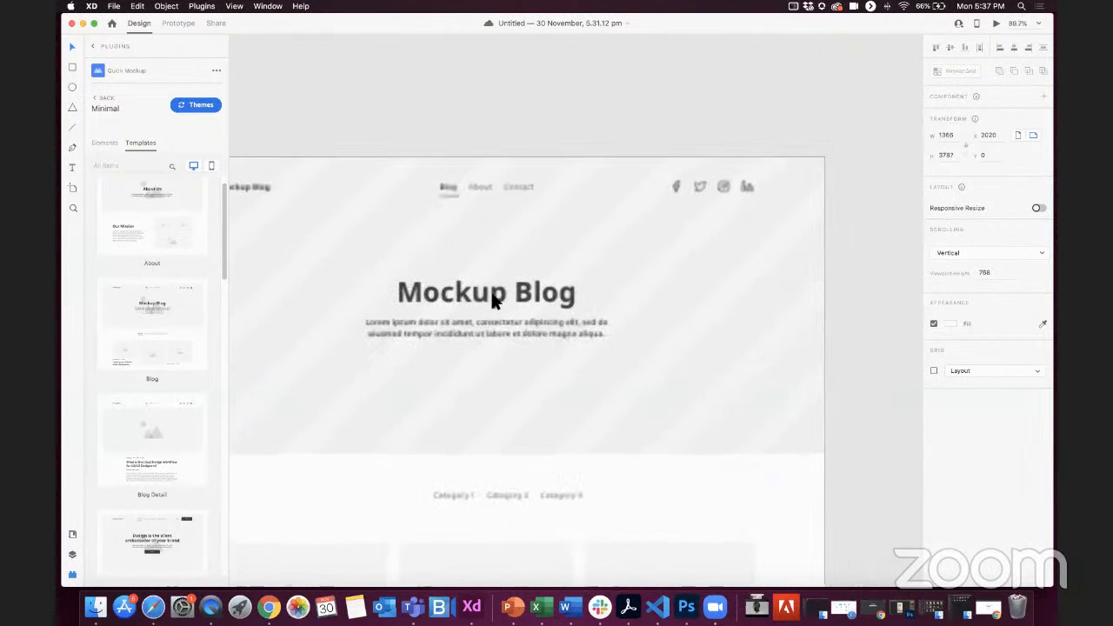
scroll(492, 294, "down", 5)
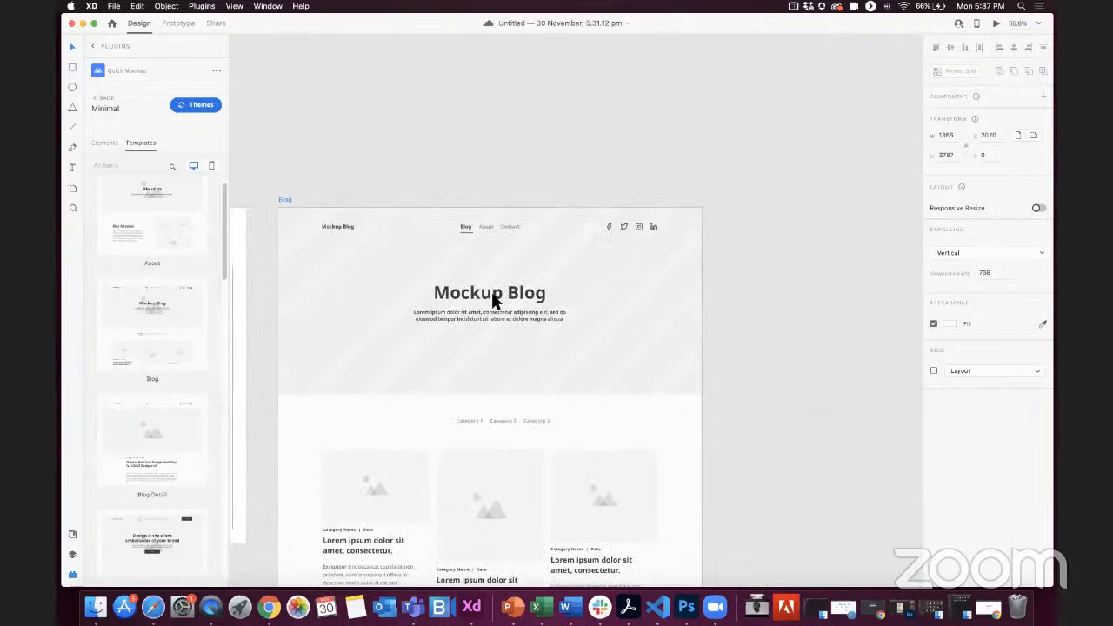
Step: Duplicate the Blog artboard twice so the copies stand side by side with it
scroll(492, 291, "down", 5)
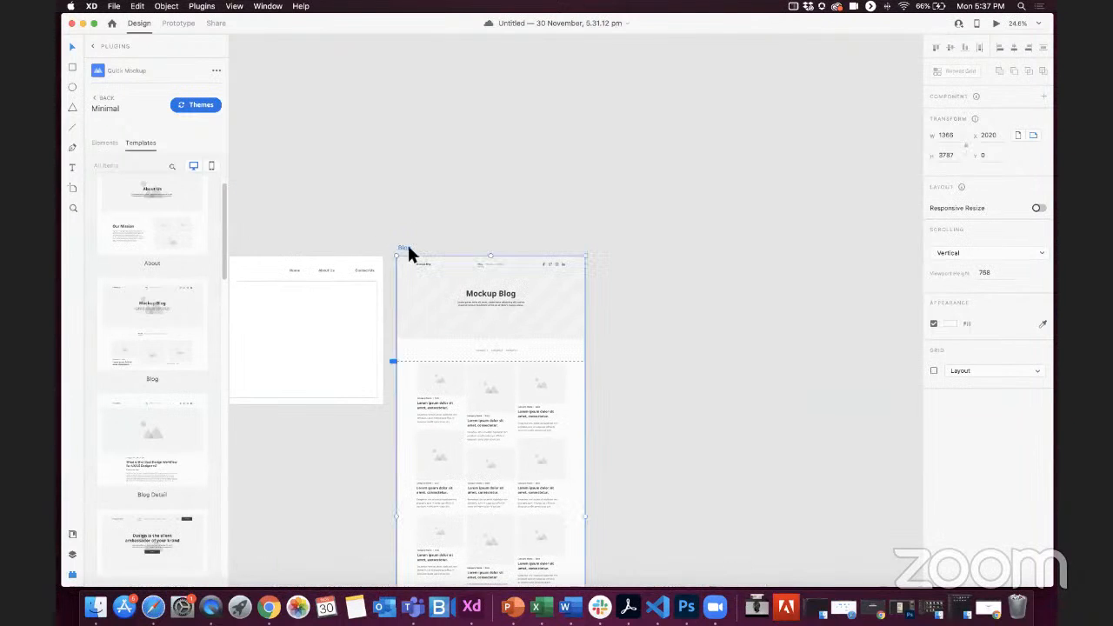
key("super+d")
scroll(409, 252, "down", 5)
key("super+d")
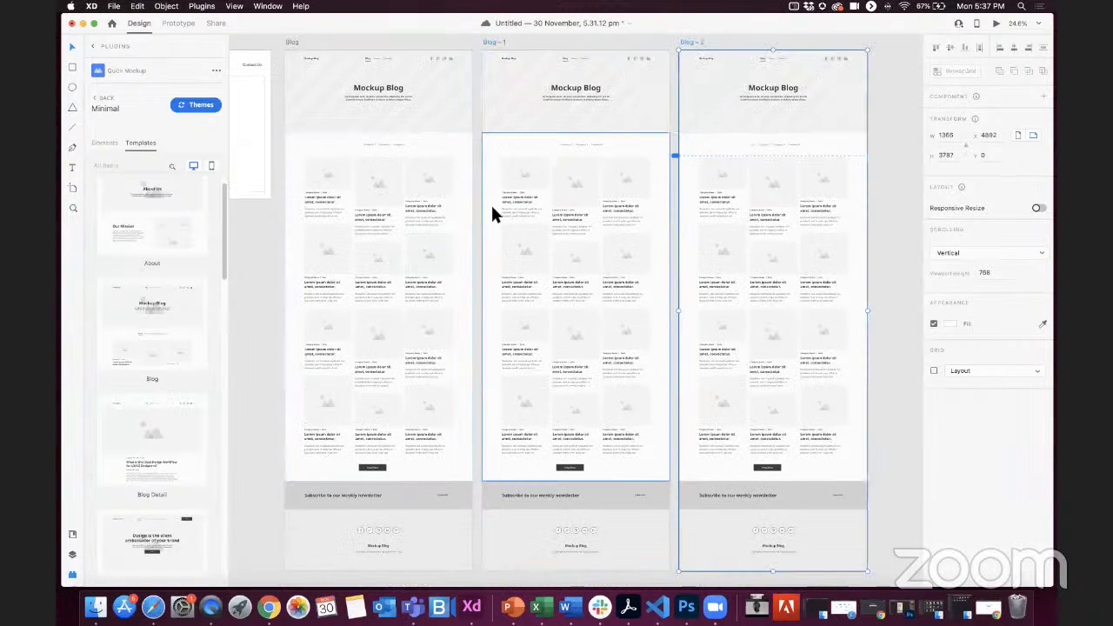
Step: On the first Blog copy, recolour the About navigation link with the dark grey #3D3D3D sampled from the Blog link
scroll(409, 200, "up", 5)
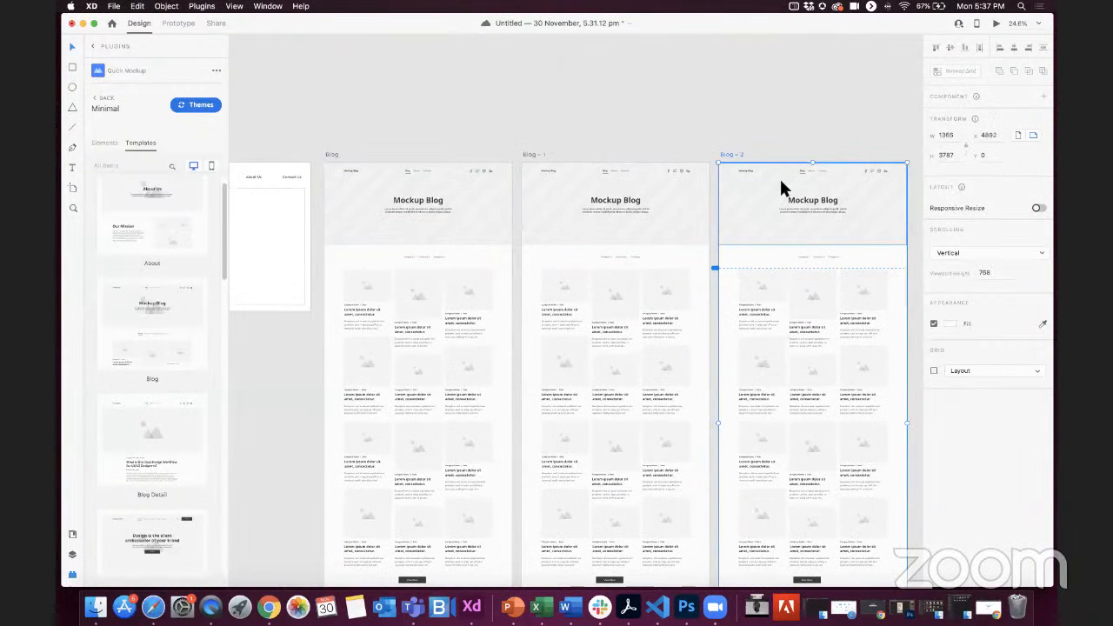
scroll(780, 176, "up", 5)
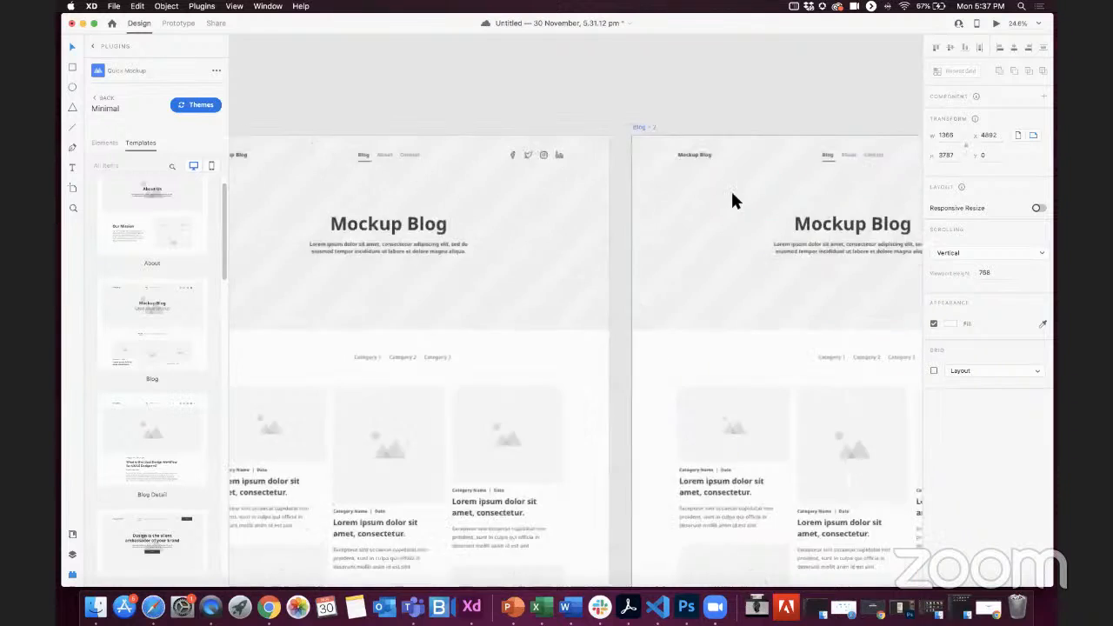
scroll(378, 165, "up", 3)
scroll(519, 283, "down", 1)
double_click(644, 292)
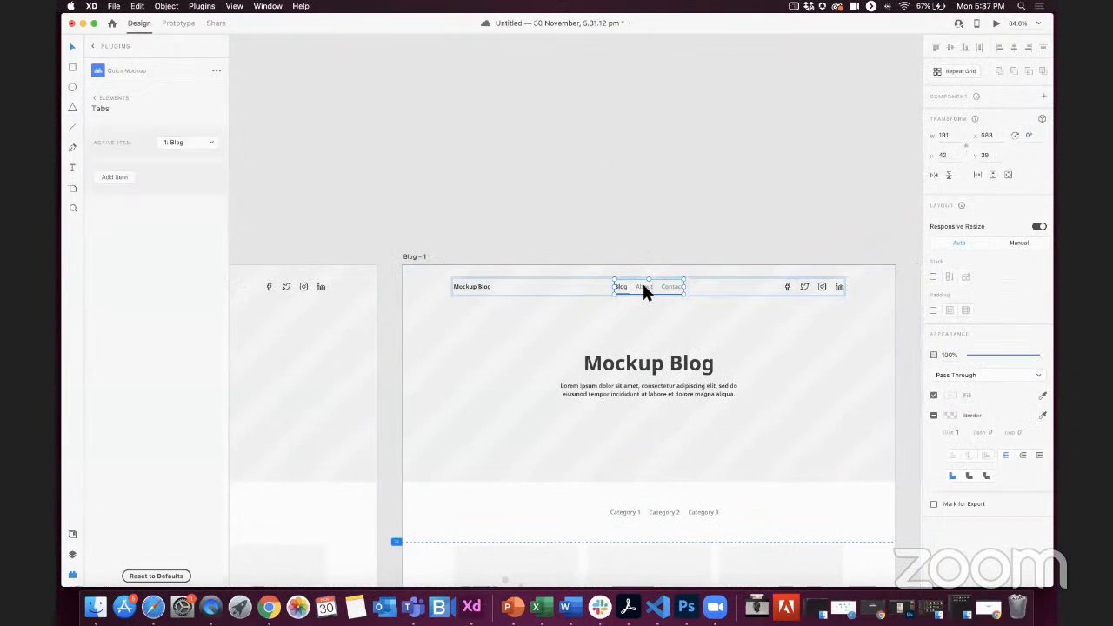
scroll(644, 291, "up", 5)
left_click(643, 291)
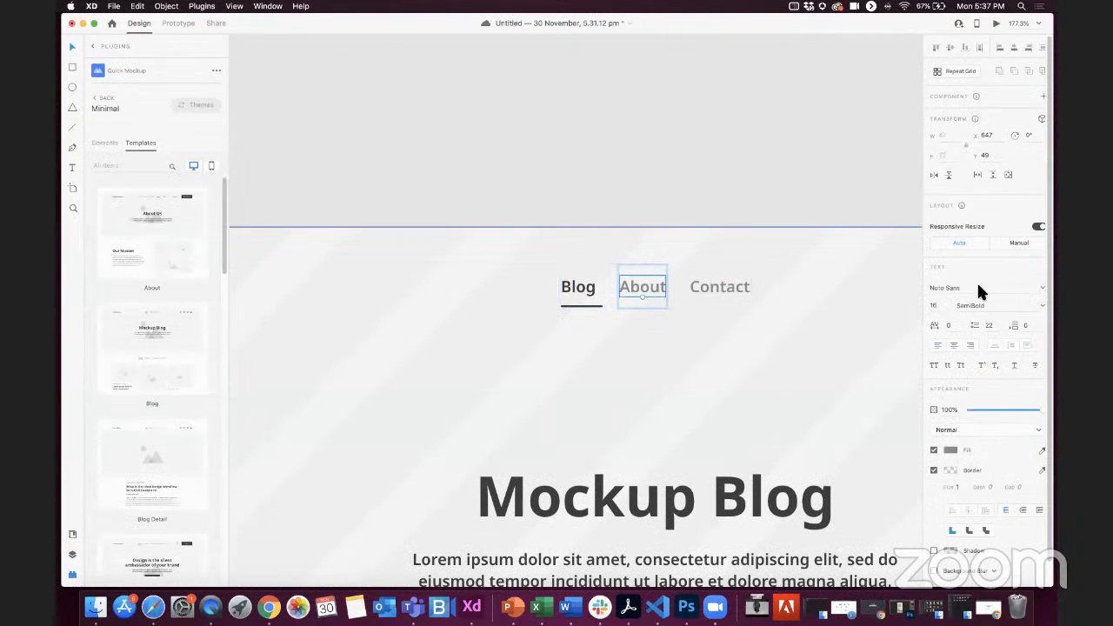
left_click(950, 451)
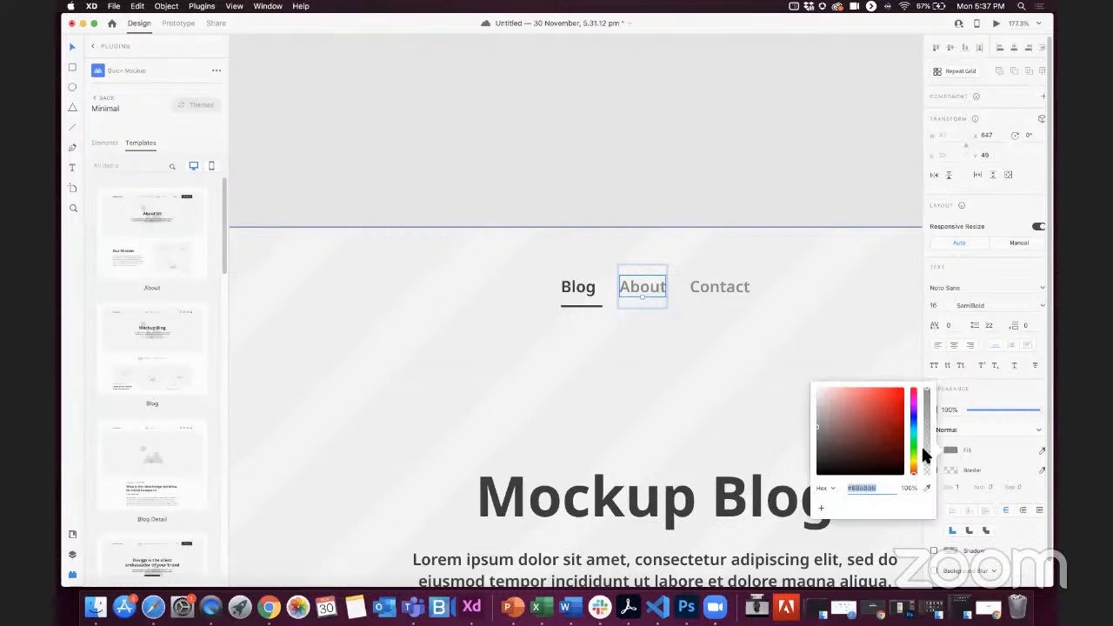
left_click(927, 488)
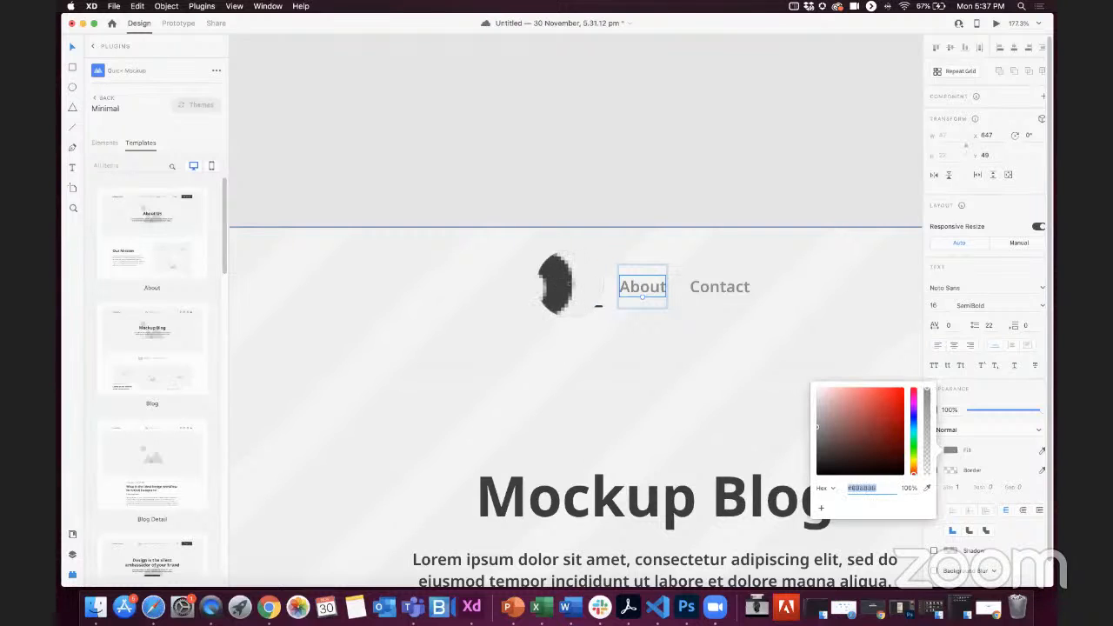
left_click(565, 285)
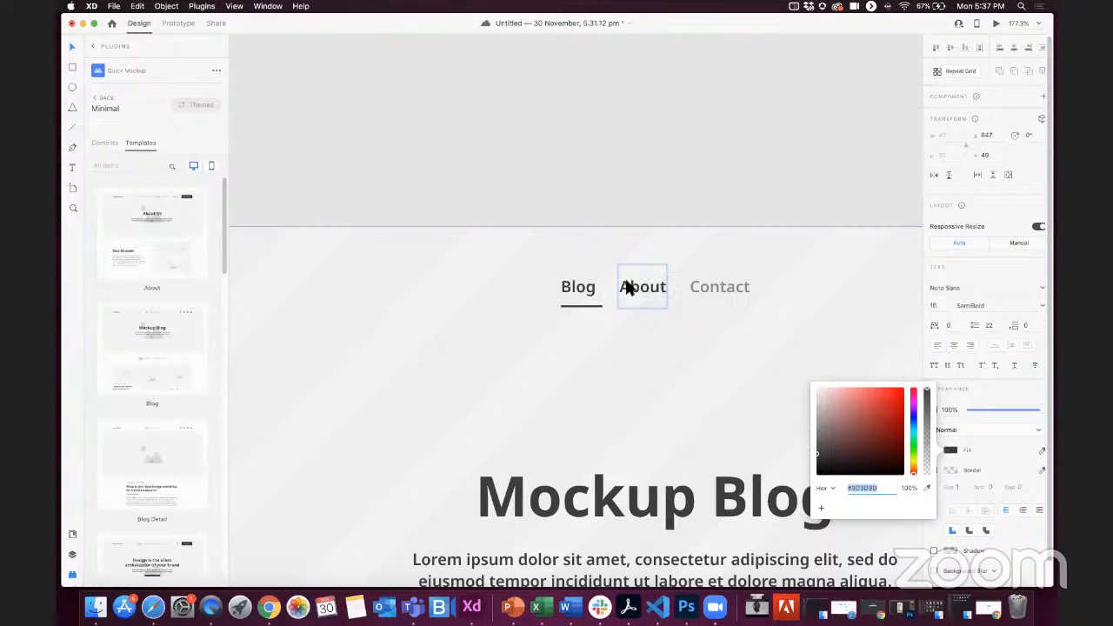
Step: Move the active-link underline from beneath Blog to beneath About in the first copy's navigation
left_click(593, 307)
double_click(592, 306)
left_click_drag(592, 307, 654, 306)
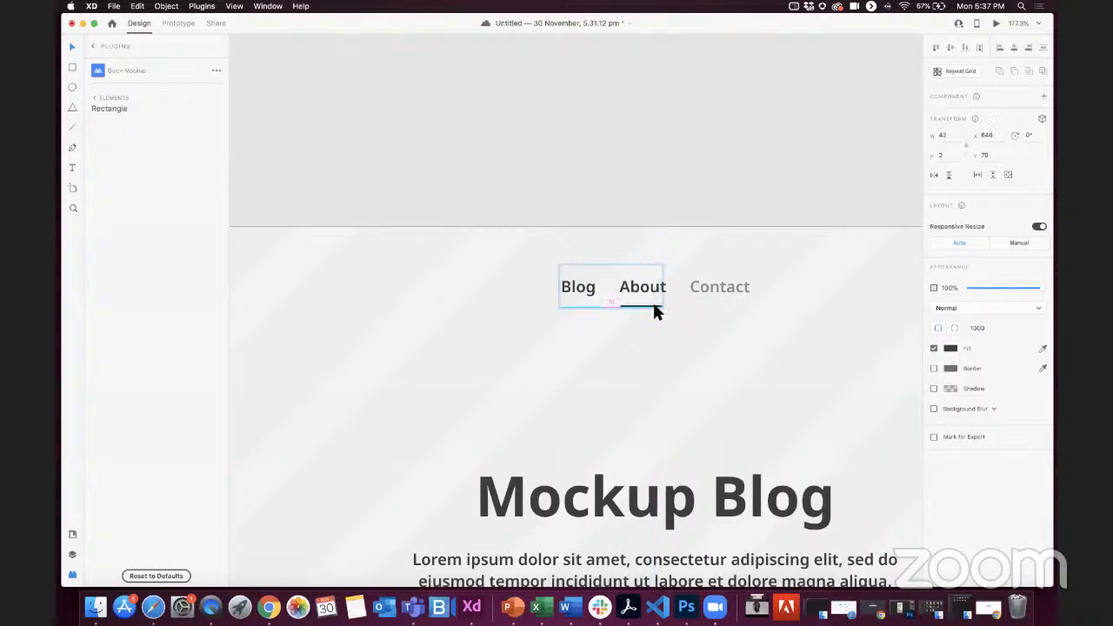
Step: Recolour the first copy's Blog navigation link with the lighter grey sampled from the Contact link
double_click(589, 293)
double_click(593, 292)
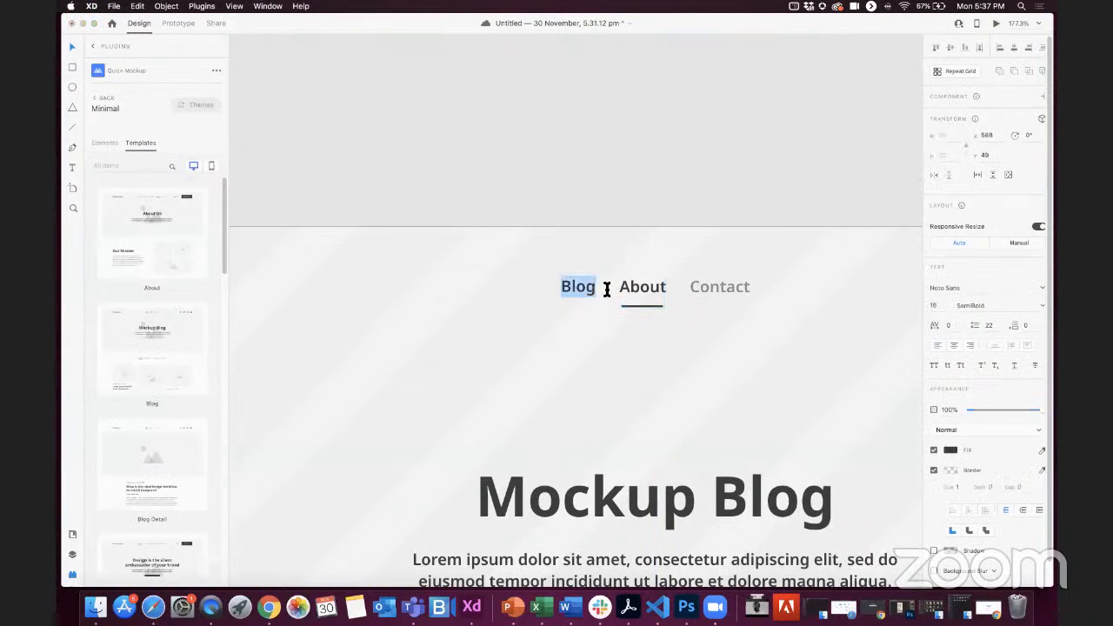
left_click(951, 451)
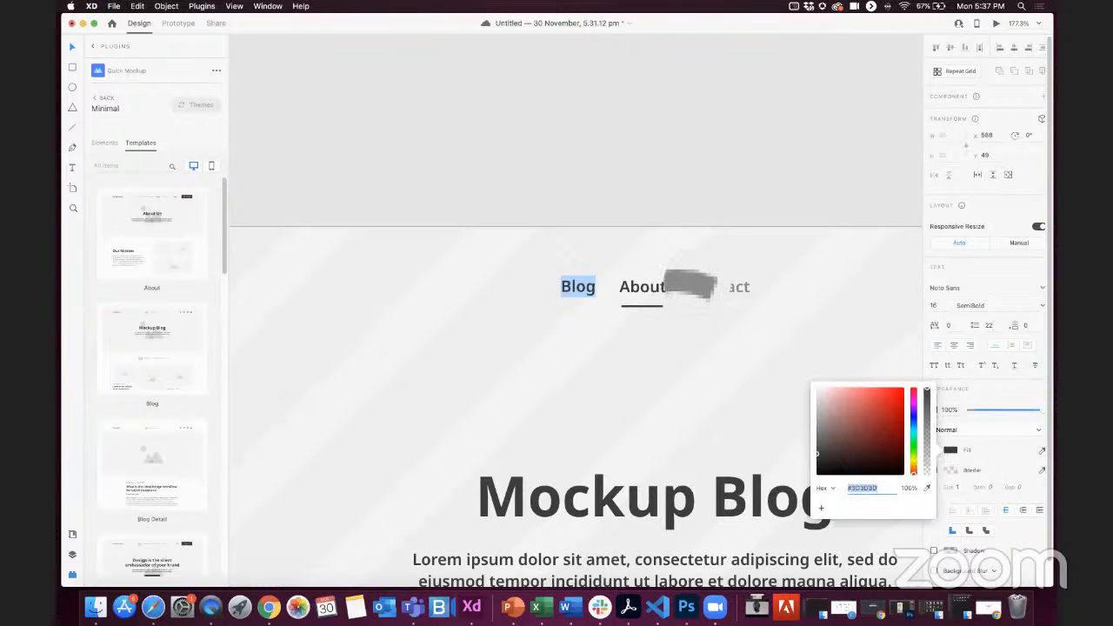
left_click(695, 285)
left_click(72, 46)
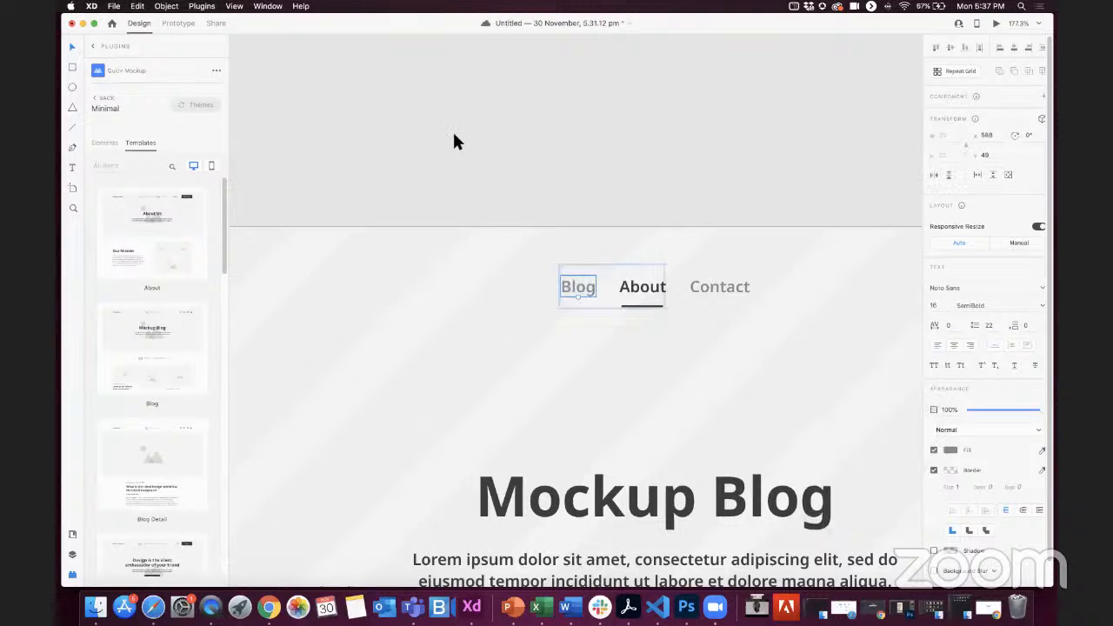
left_click(453, 132)
Step: On the second Blog copy, recolour the Contact navigation link with the dark grey sampled from the page heading
scroll(434, 113, "down", 4)
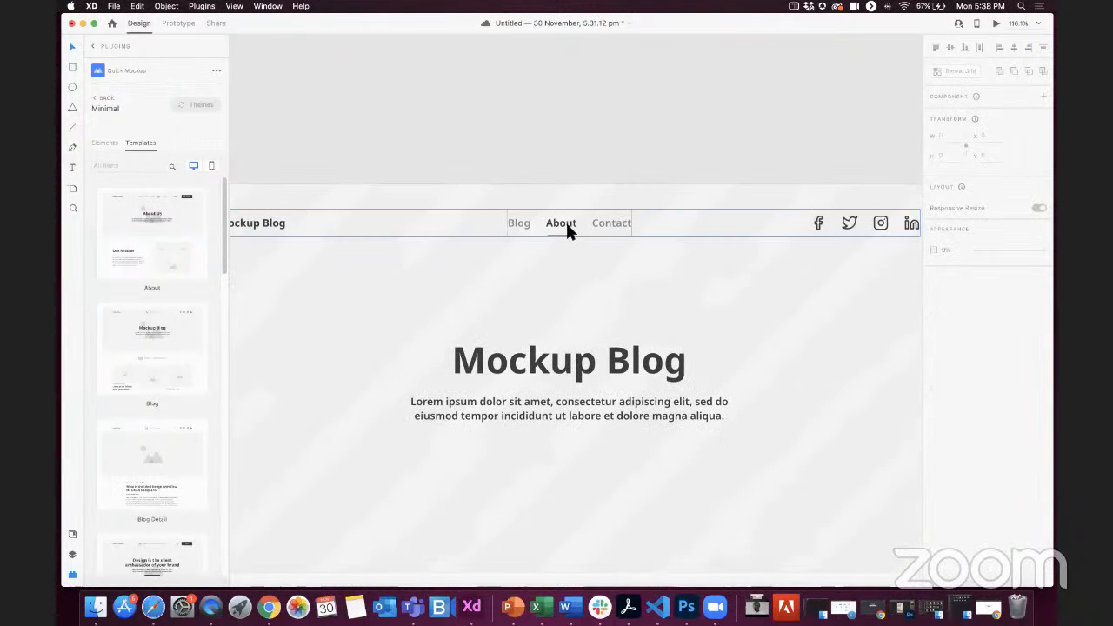
scroll(565, 220, "down", 5)
scroll(768, 217, "right", 3)
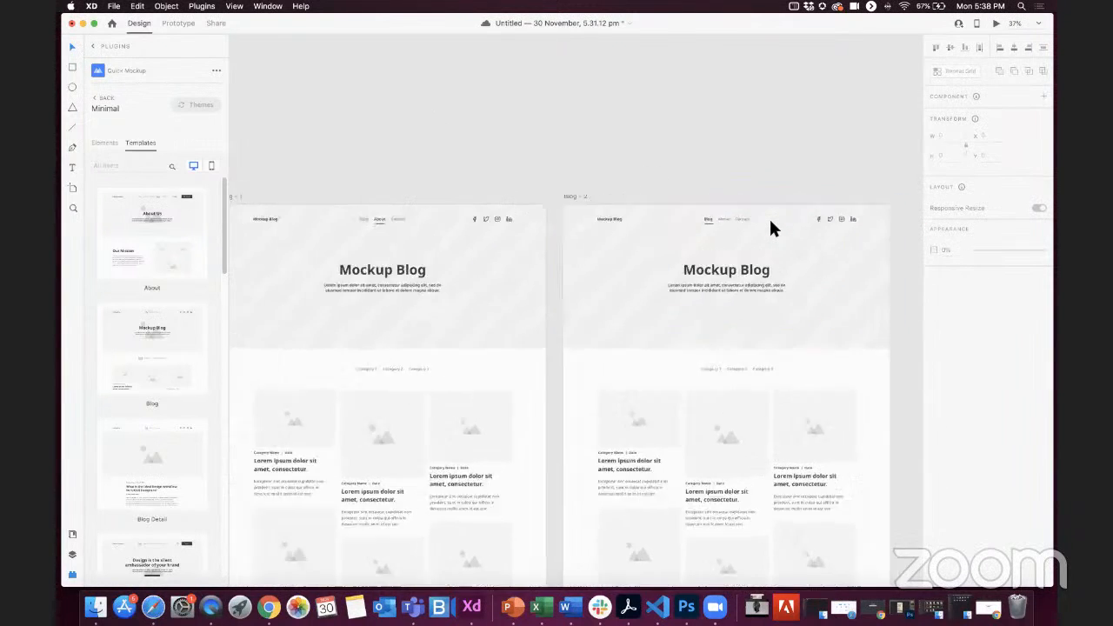
scroll(769, 216, "up", 5)
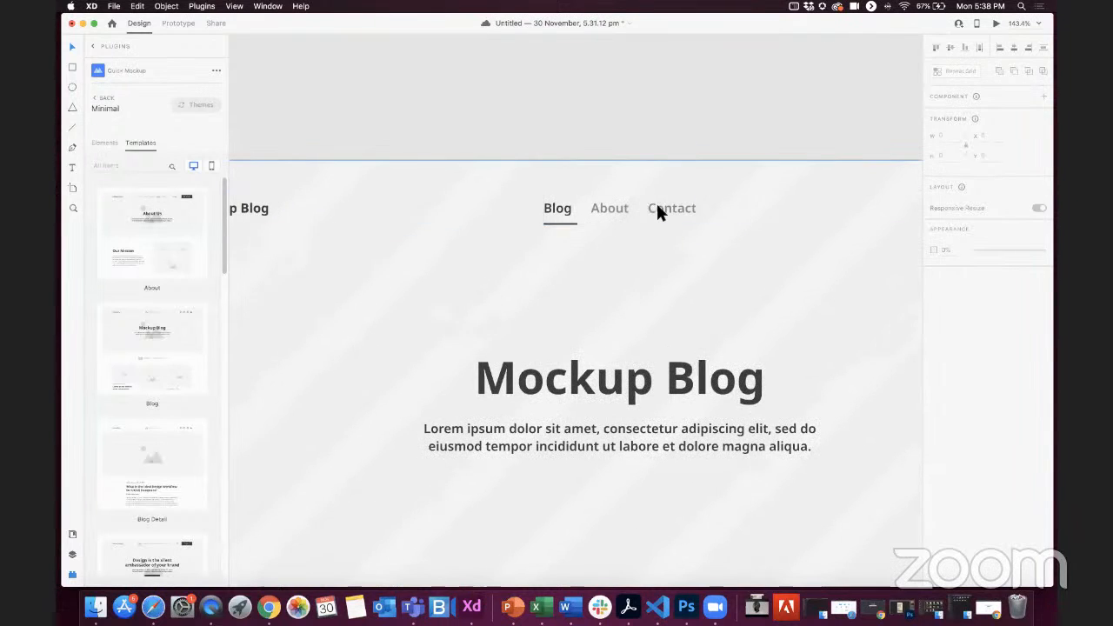
double_click(657, 209)
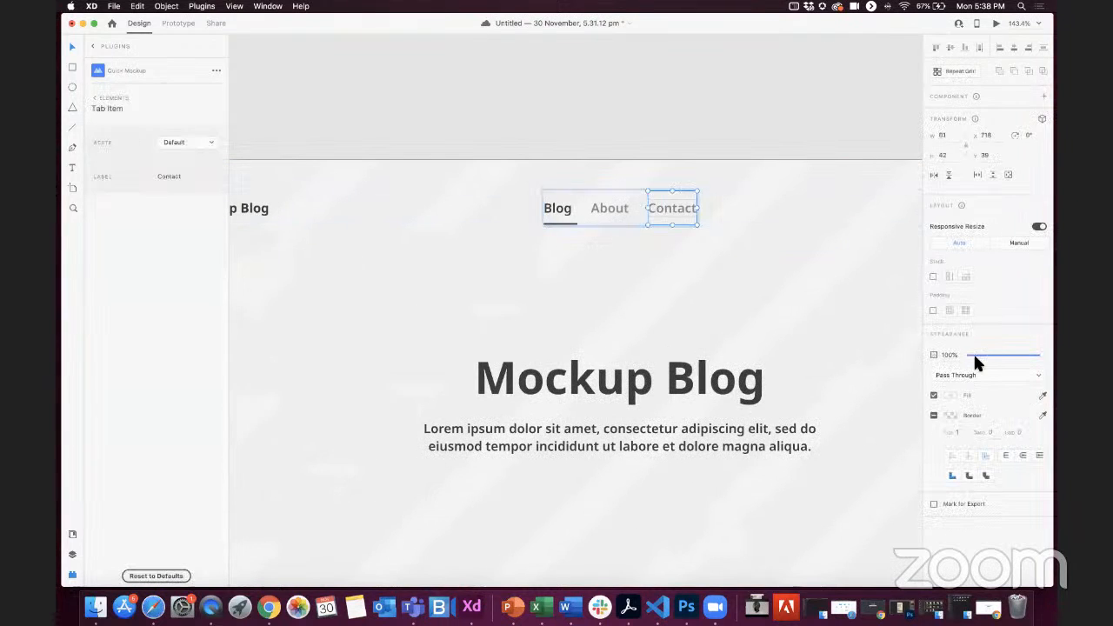
key("Return")
left_click(949, 450)
left_click(927, 488)
left_click(671, 376)
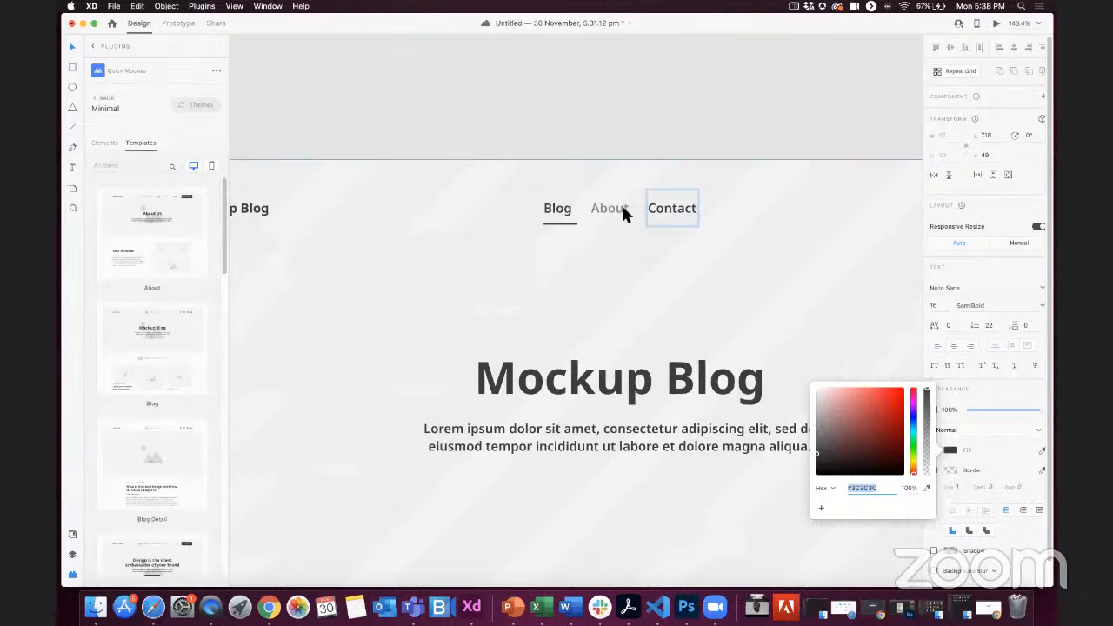
Step: In the second copy's navigation, move the underline beneath Contact and recolour Blog with the lighter grey sampled from About
left_click(572, 222)
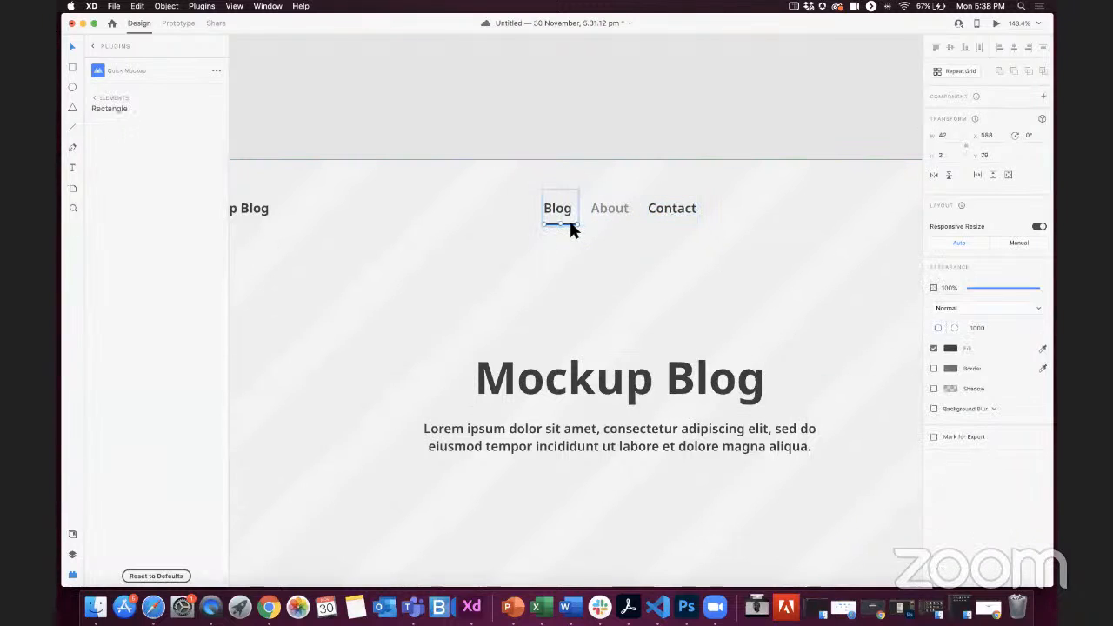
left_click_drag(664, 224, 685, 223)
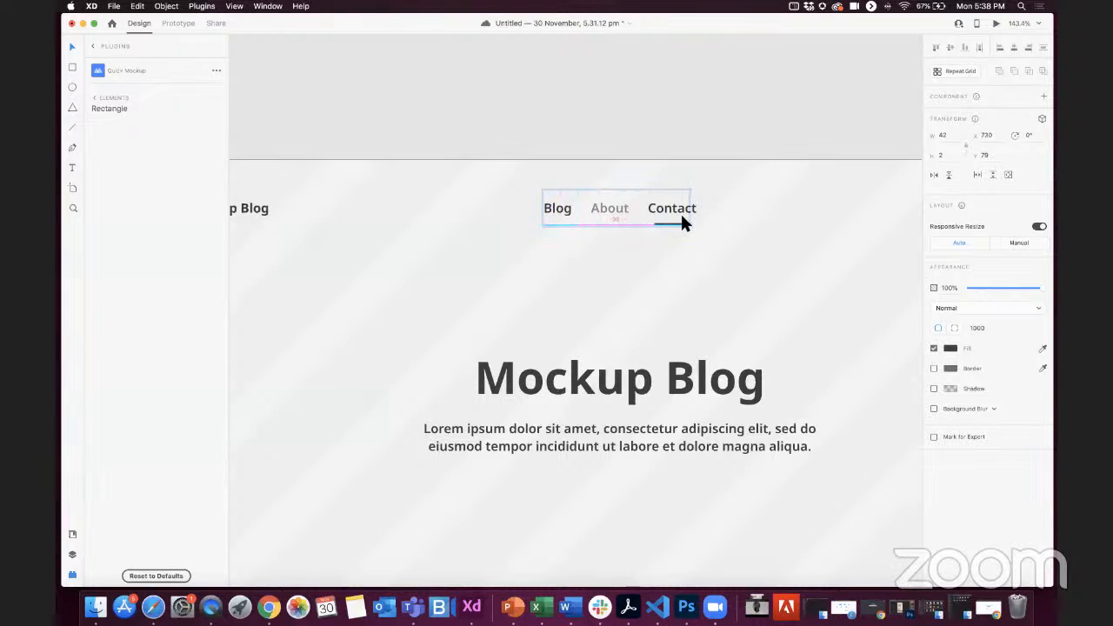
double_click(560, 209)
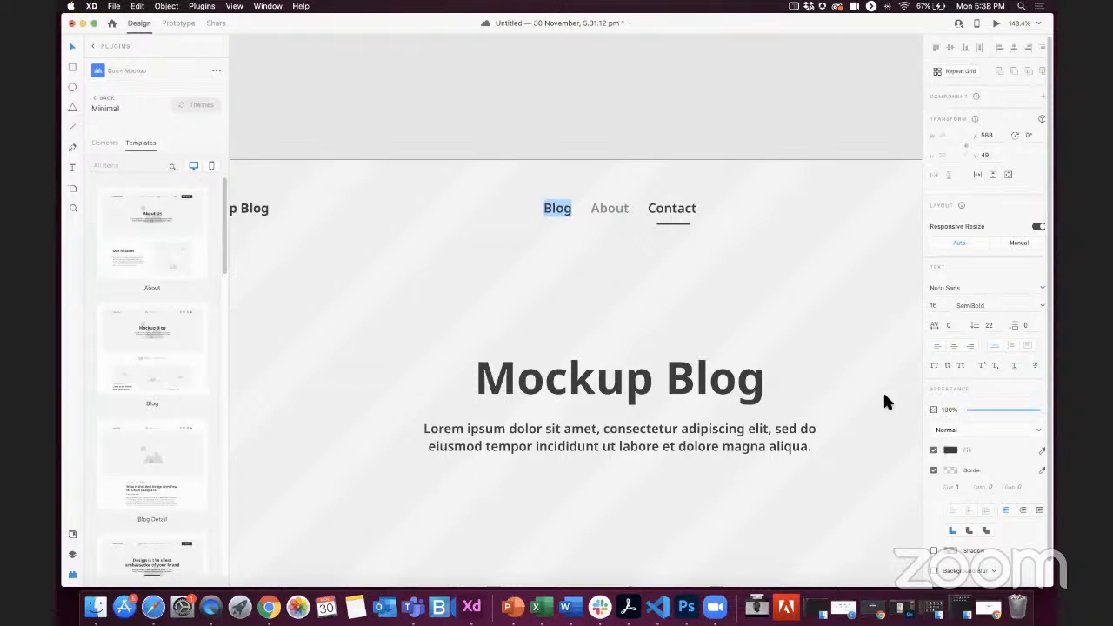
left_click(950, 449)
left_click(927, 488)
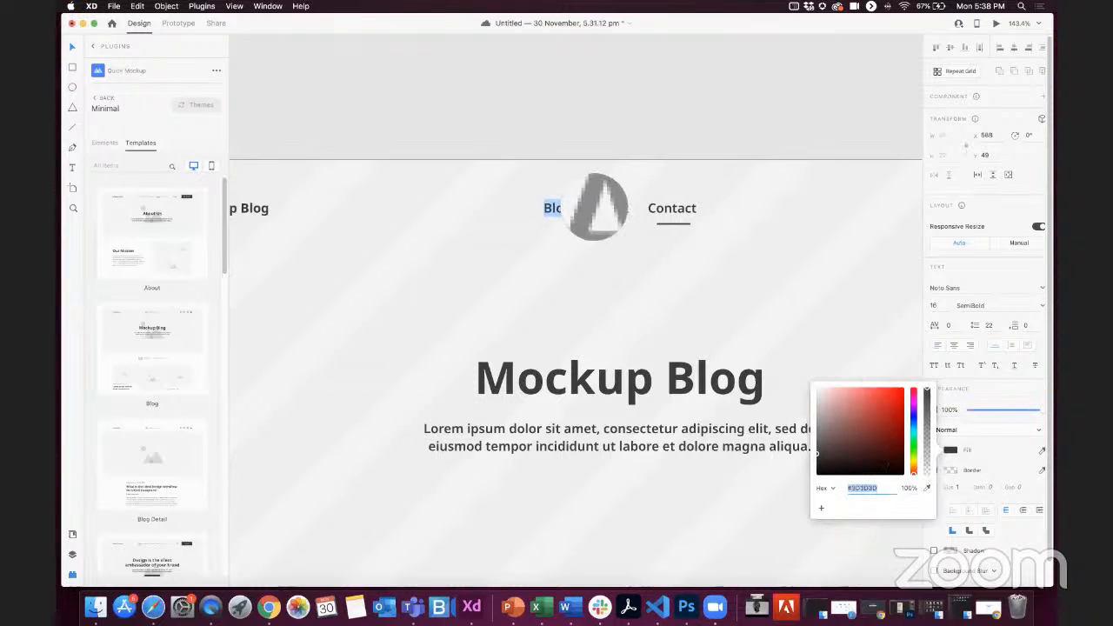
left_click(593, 207)
left_click(622, 89)
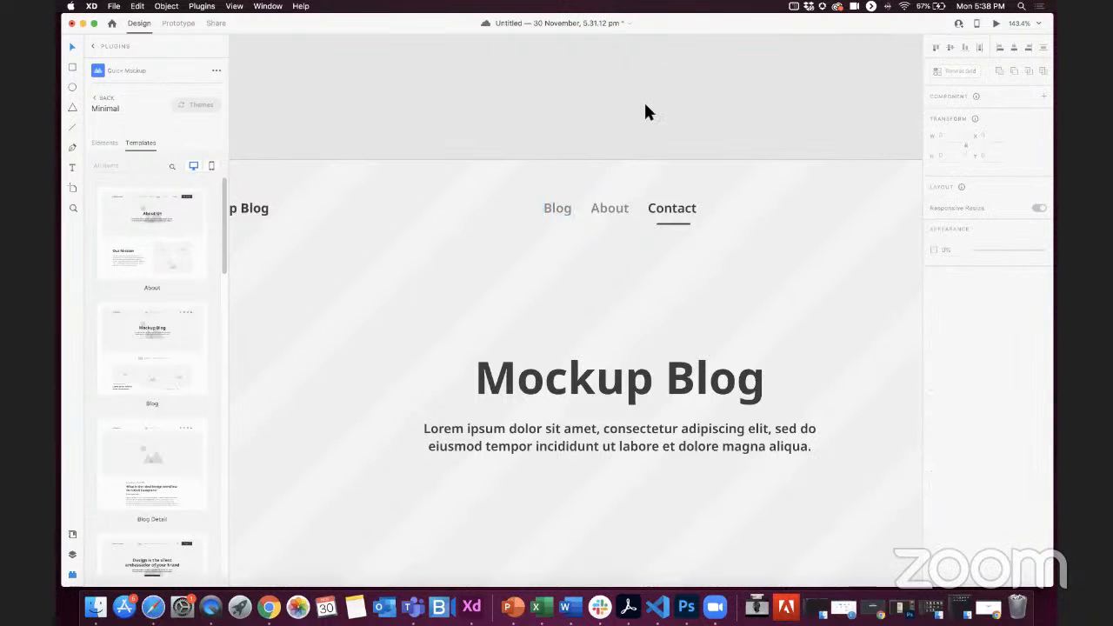
Step: Replace the main heading on the first Blog copy with "About Us"
scroll(644, 100, "down", 10)
scroll(635, 104, "up", 2)
scroll(365, 148, "up", 6)
scroll(335, 143, "down", 2)
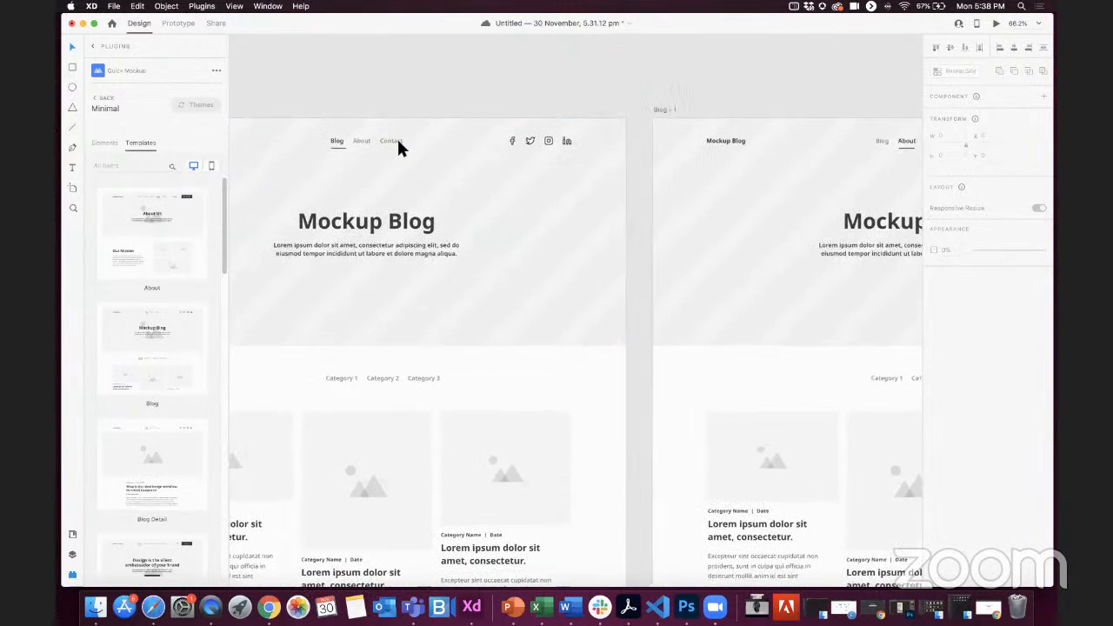
scroll(657, 204, "down", 3)
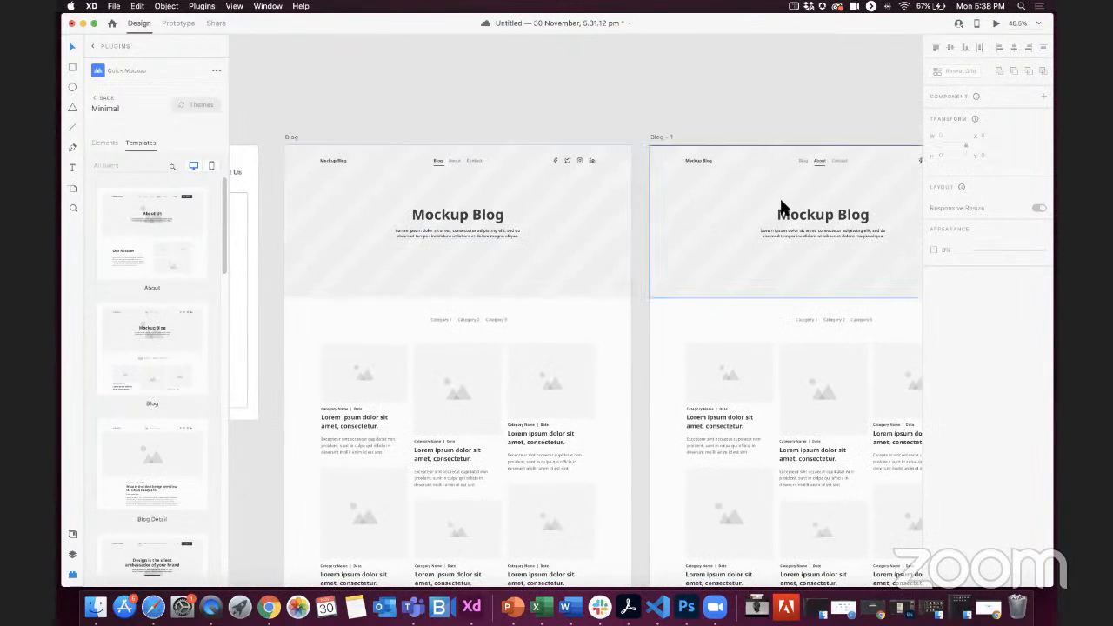
scroll(800, 211, "right", 2)
double_click(804, 211)
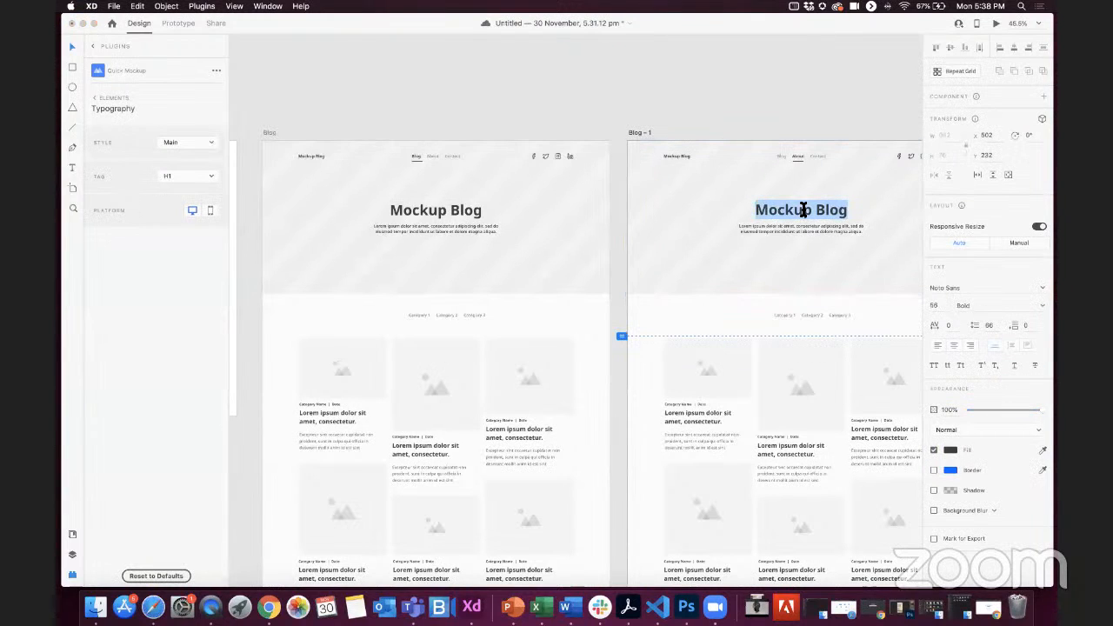
type("About")
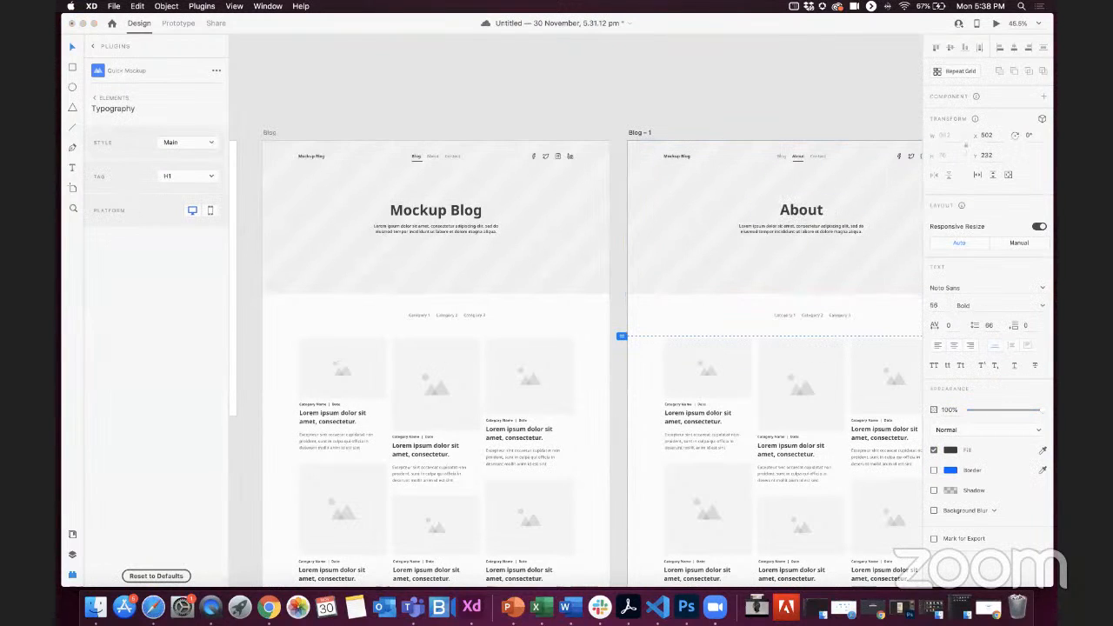
type(" Us")
key("Escape")
Step: Replace the main heading on the second Blog copy with "Contact Us"
scroll(826, 157, "right", 8)
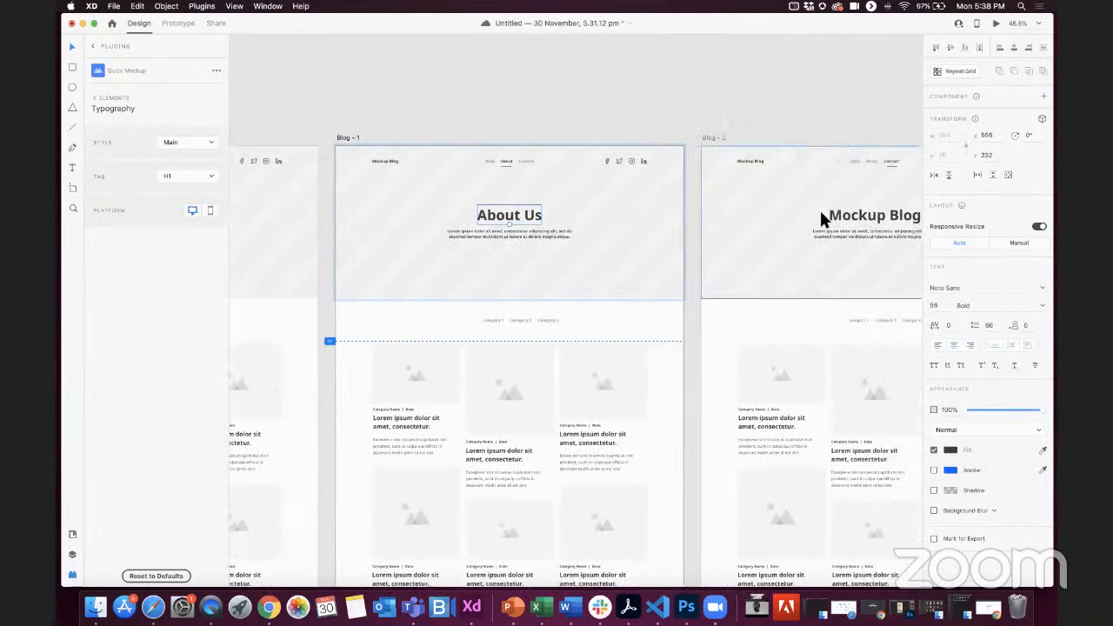
scroll(801, 212, "right", 2)
double_click(802, 214)
key("super+a")
type("Co")
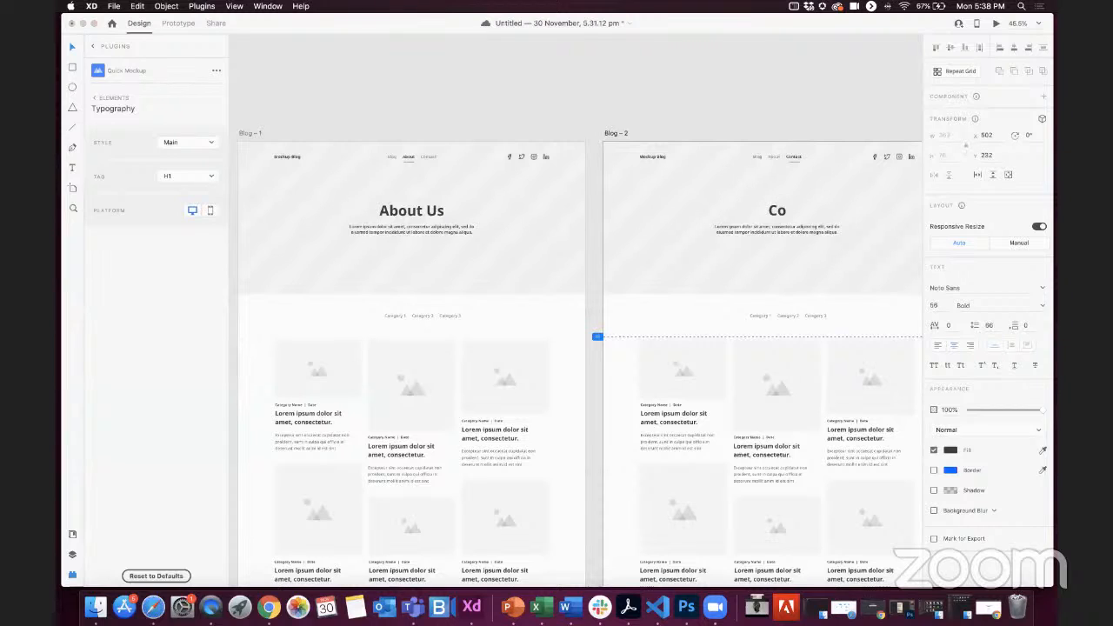
type("ntact Us")
key("Escape")
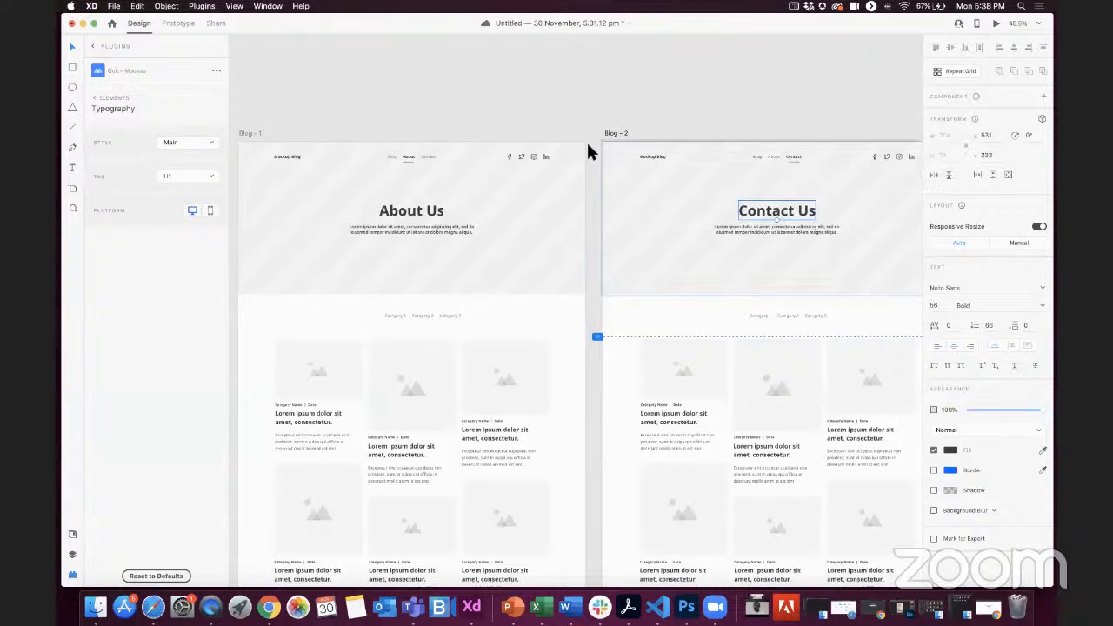
Step: Rename the original Blog artboard as Home
scroll(392, 265, "left", 5)
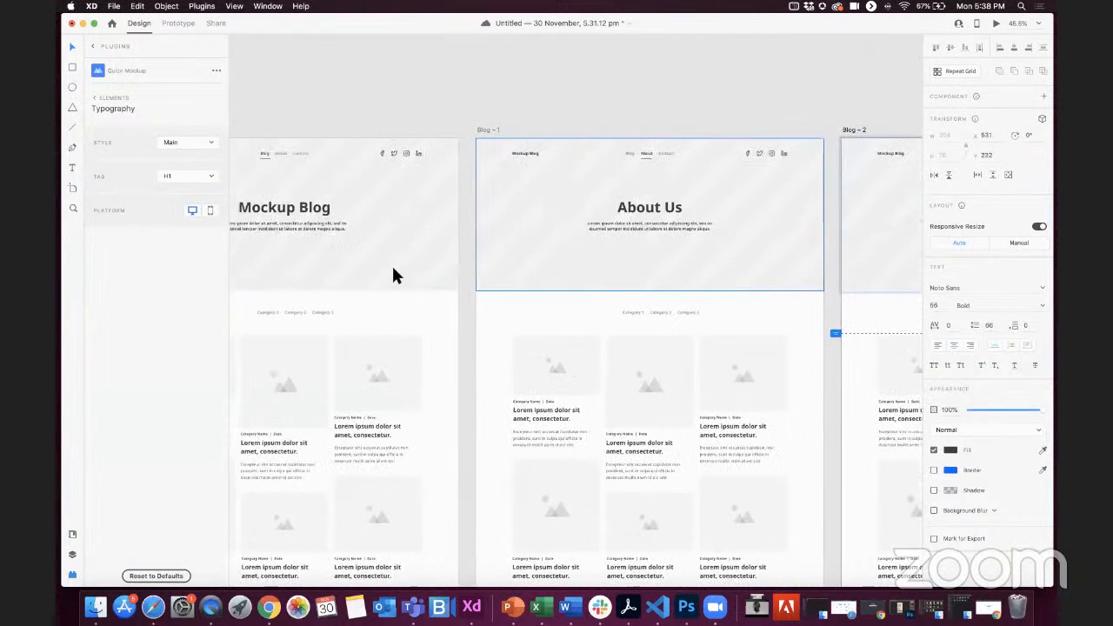
scroll(392, 265, "down", 5)
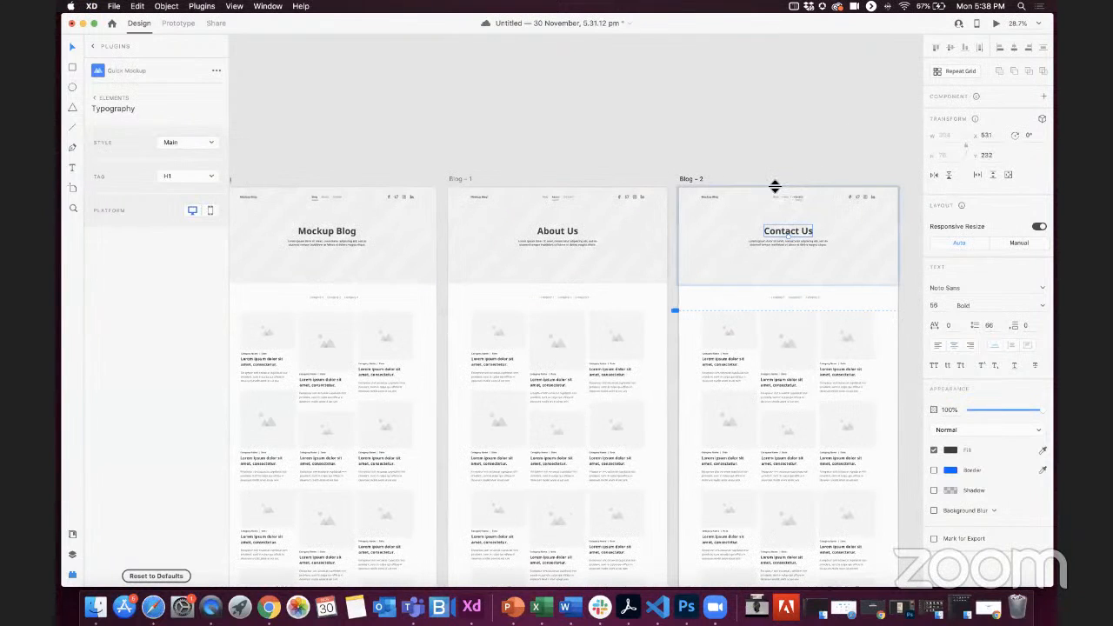
scroll(309, 187, "left", 5)
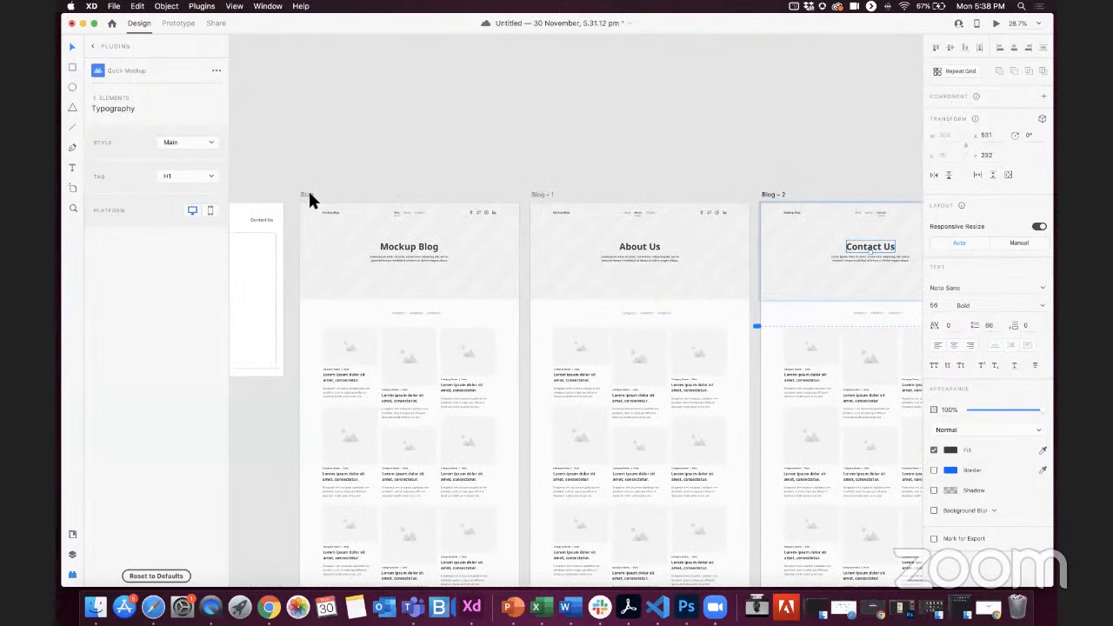
left_click(308, 192)
type("Home")
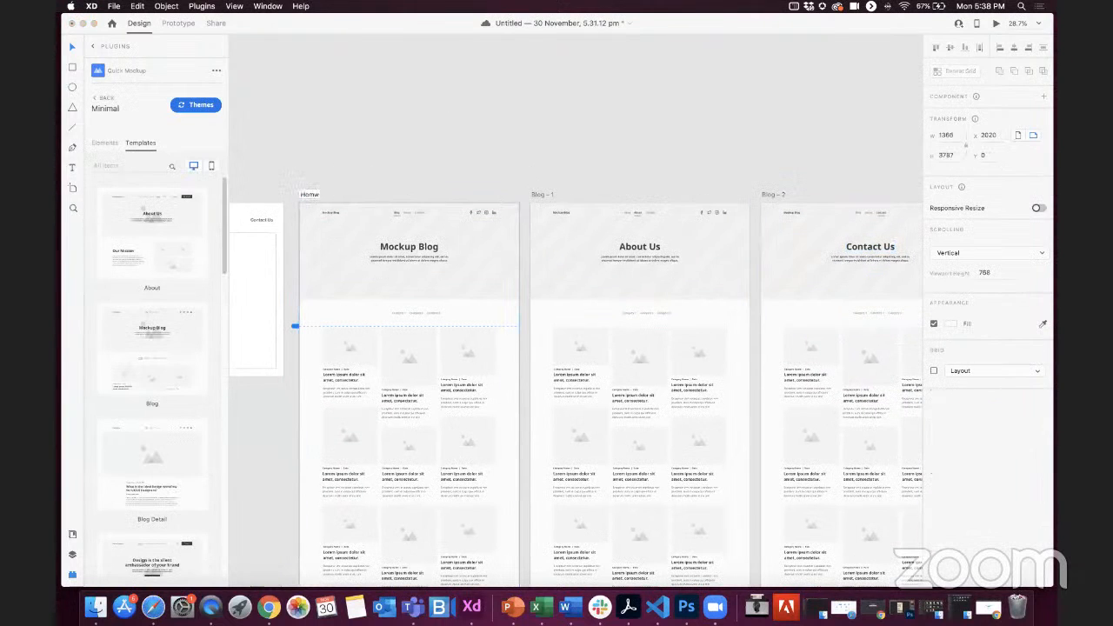
key("Return")
Step: Rename the Blog – 1 artboard as About and the Blog – 2 artboard as Contact
left_click(539, 195)
double_click(540, 193)
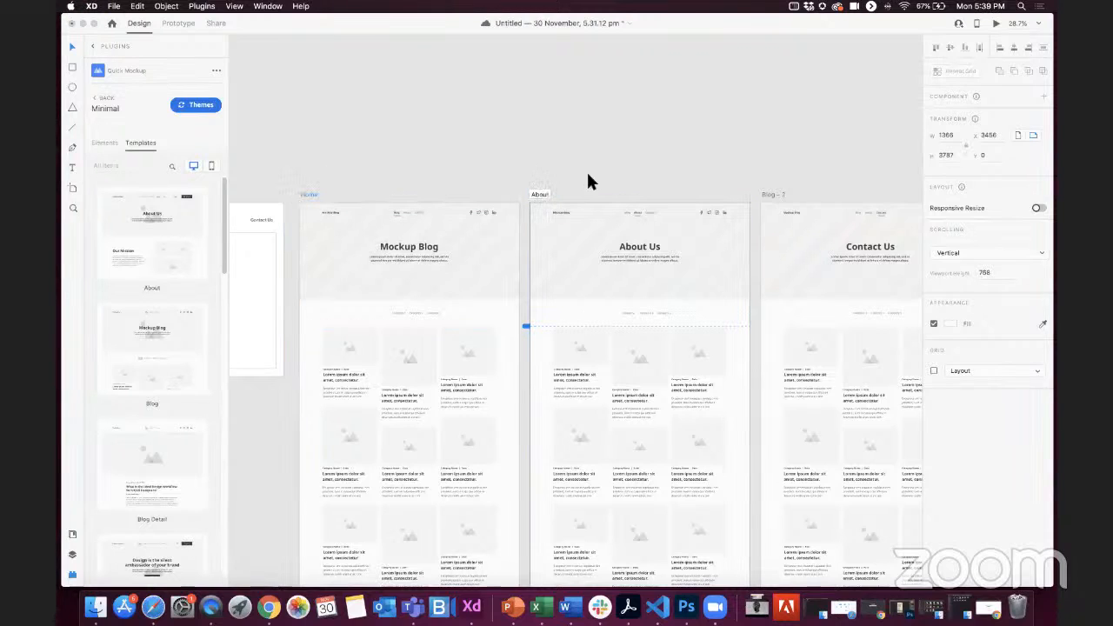
double_click(772, 195)
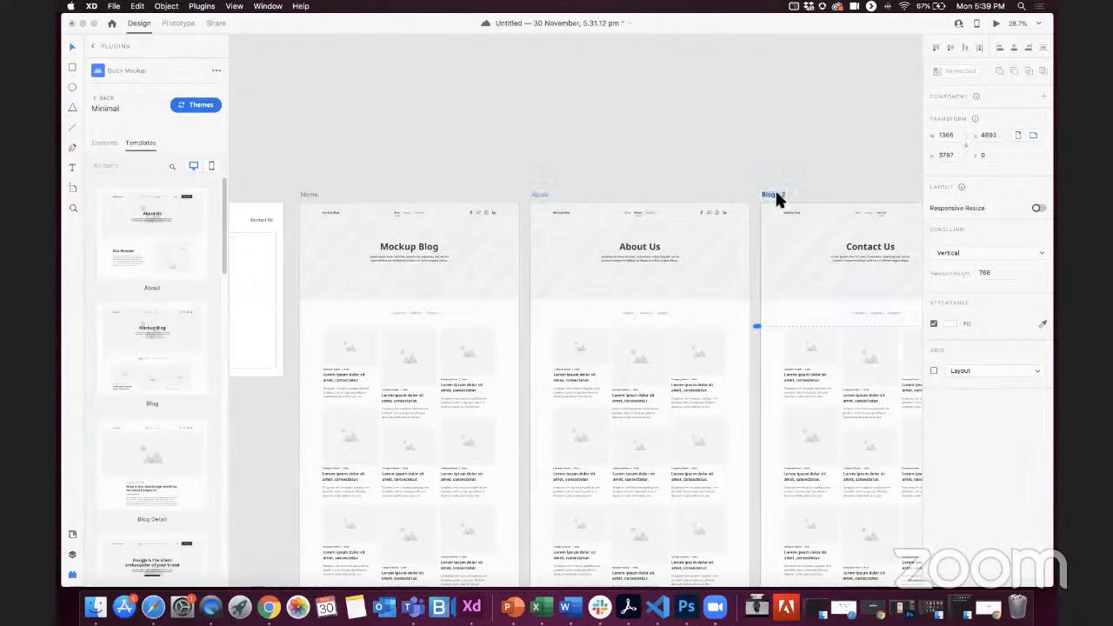
key("Return")
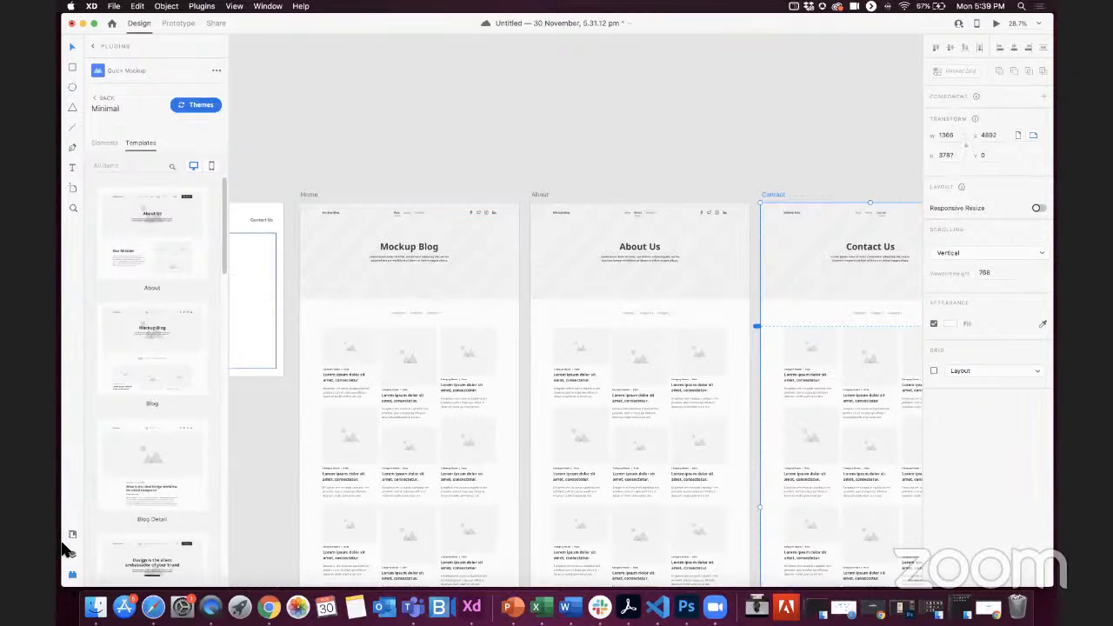
Step: Fill the Home page's hero area with the image 01-photography.png from the classes folder
left_click(948, 607)
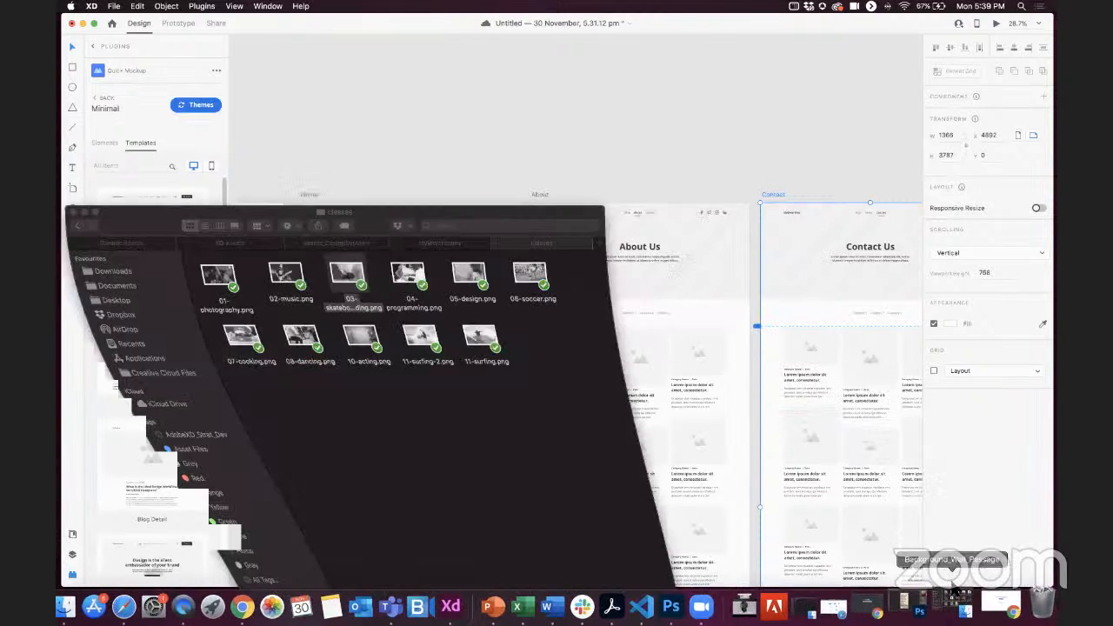
left_click_drag(373, 313, 379, 370)
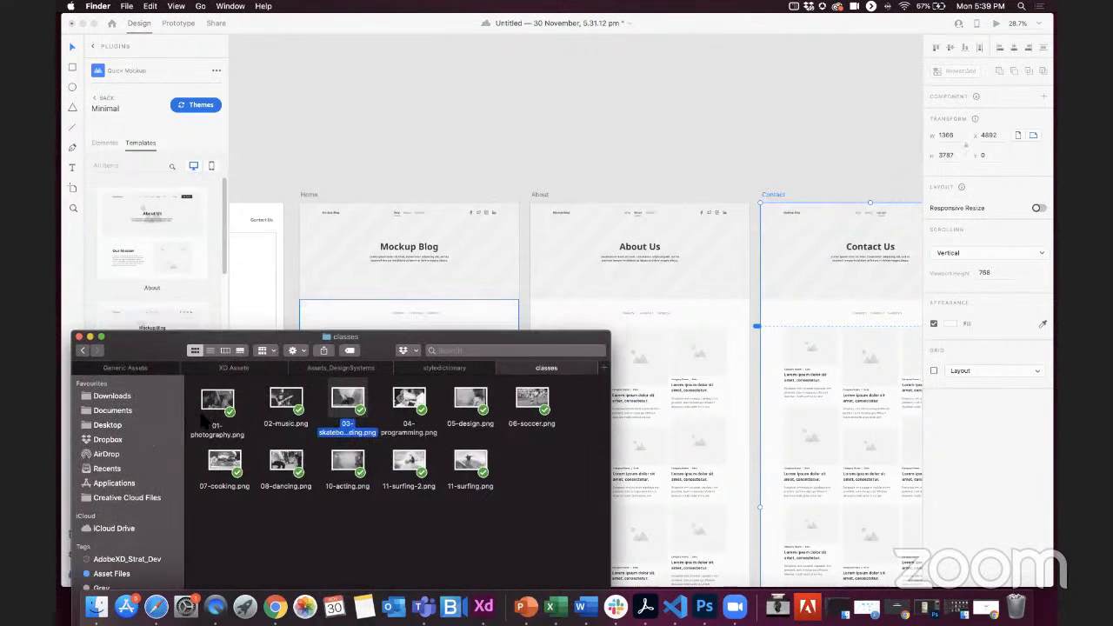
left_click_drag(217, 402, 344, 234)
Step: Change the text fill of the "Mockup Blog" heading on the Home page to white, #FFFFFF
left_click(392, 248)
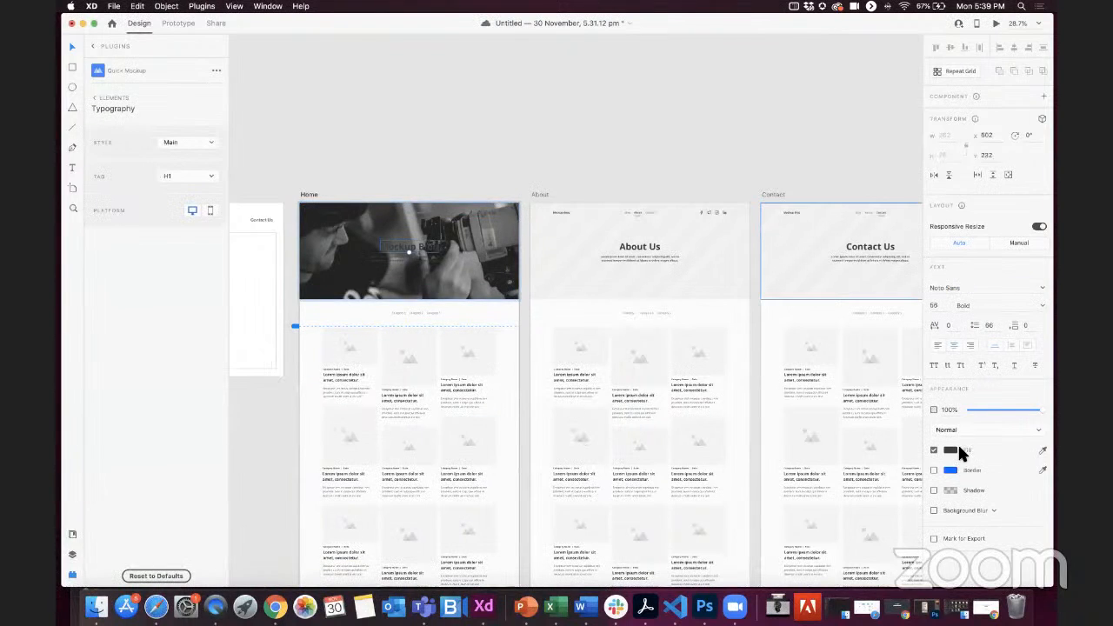
left_click(950, 453)
left_click_drag(813, 396, 781, 330)
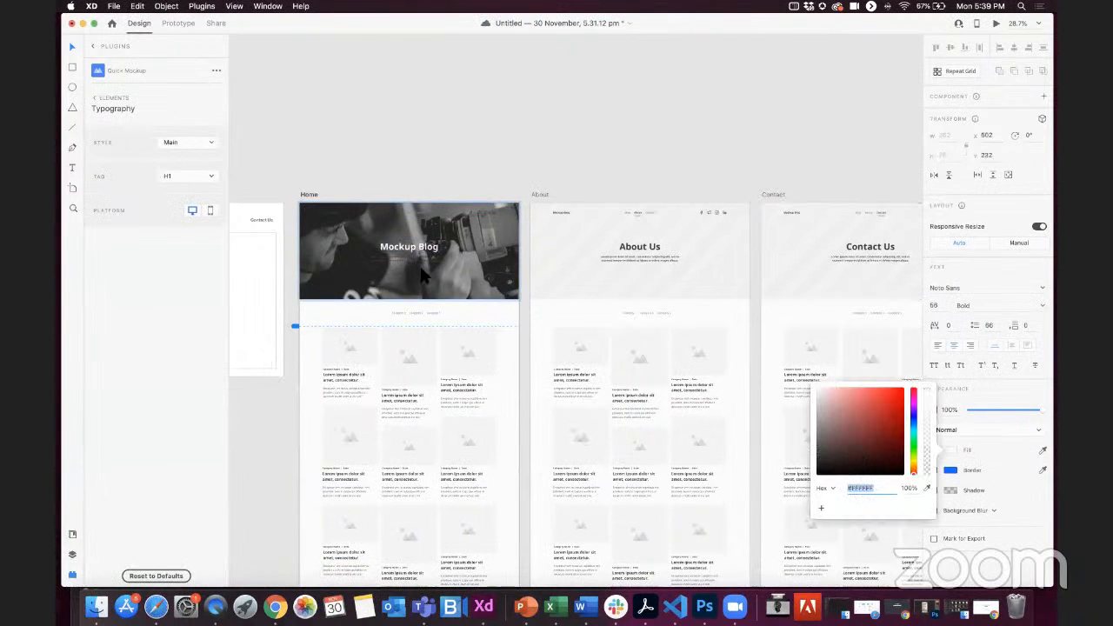
left_click(460, 182)
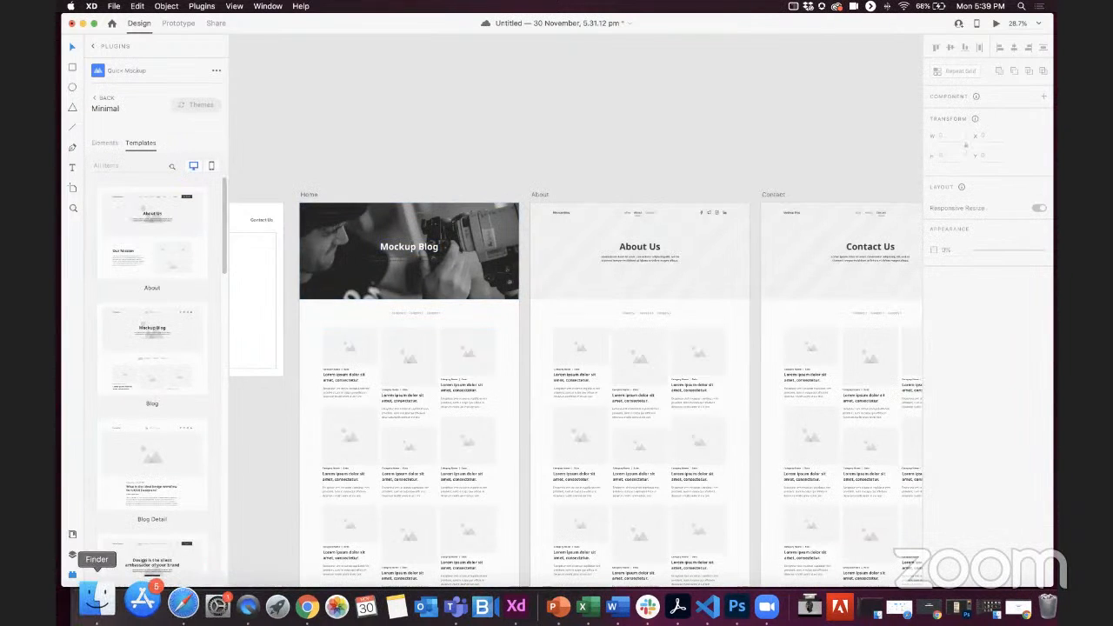
Step: Fill the About page's hero area with the image 02-music.png from the classes folder
left_click(97, 598)
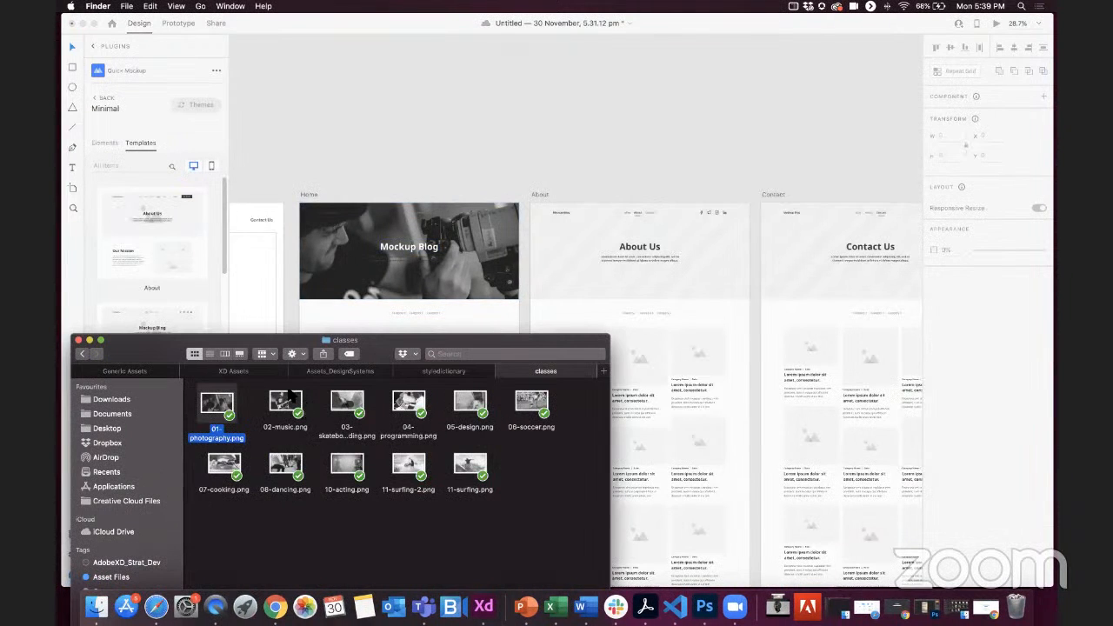
left_click_drag(283, 407, 648, 256)
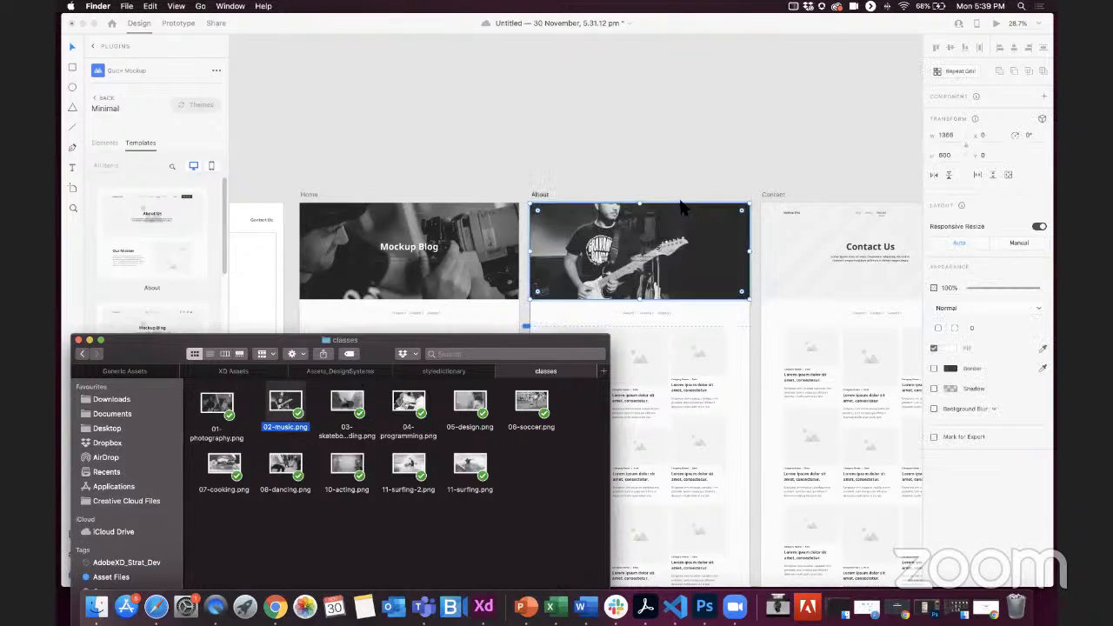
left_click(632, 254)
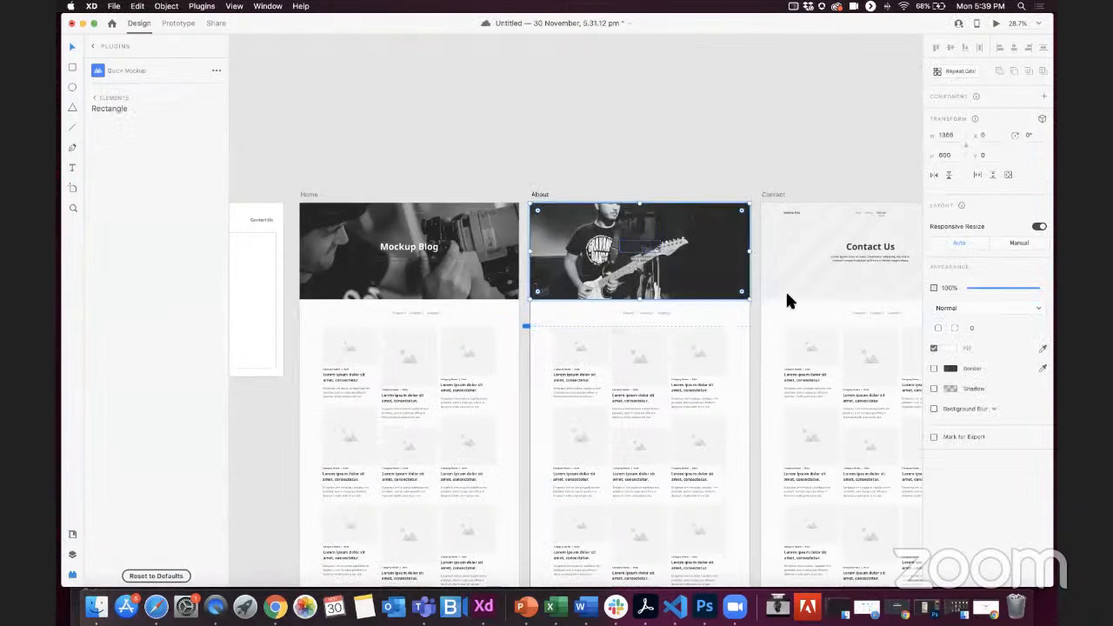
left_click(950, 349)
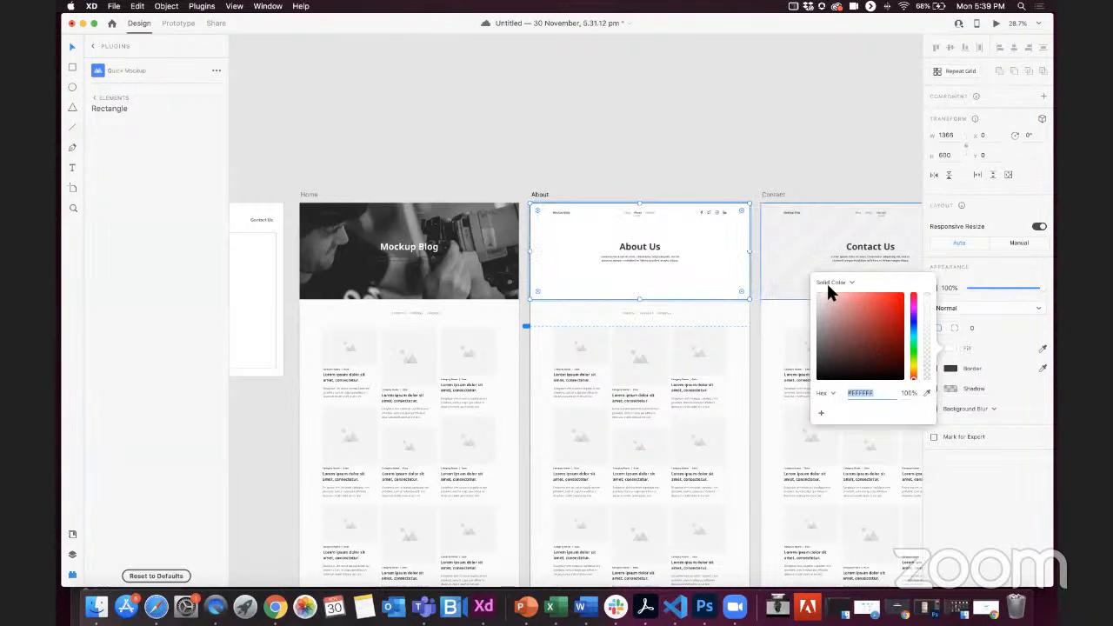
left_click(704, 187)
key("super+z")
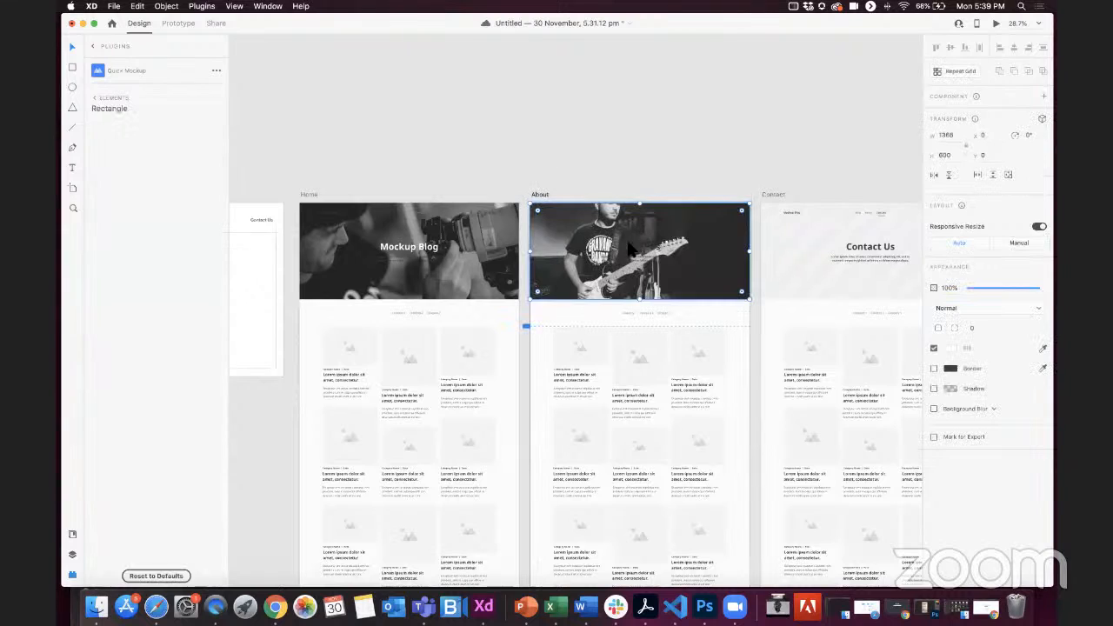
Step: Change the text fill of the "About Us" heading on the About page to white
left_click(631, 253)
left_click(950, 451)
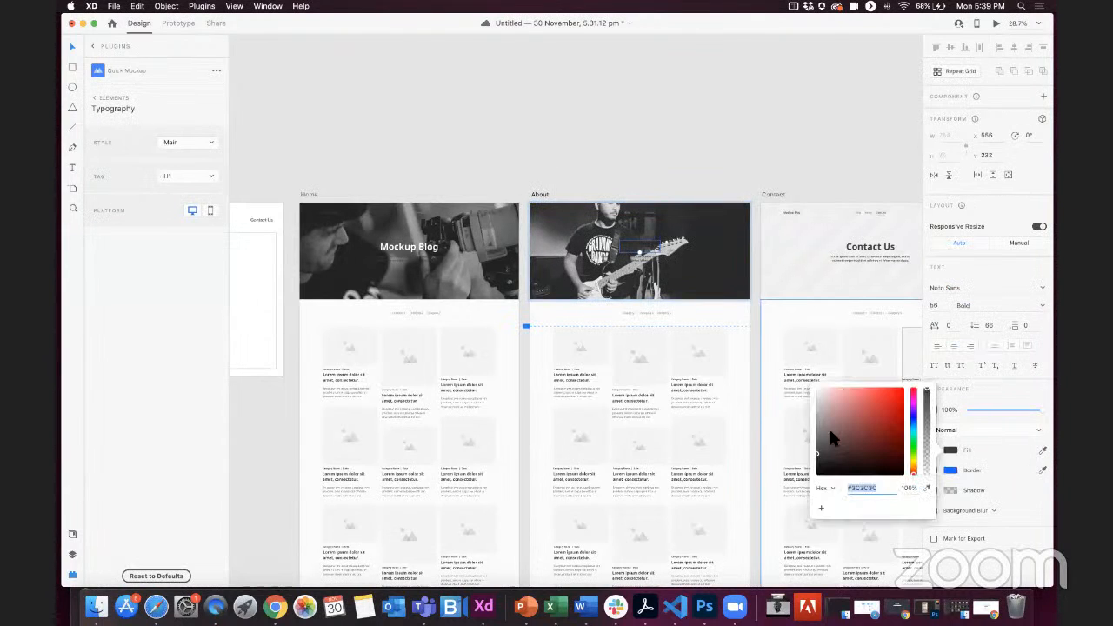
left_click(678, 179)
Step: Fill the Contact page's hero area with the 03 skateboarding image from the classes folder
left_click(770, 252)
left_click(96, 606)
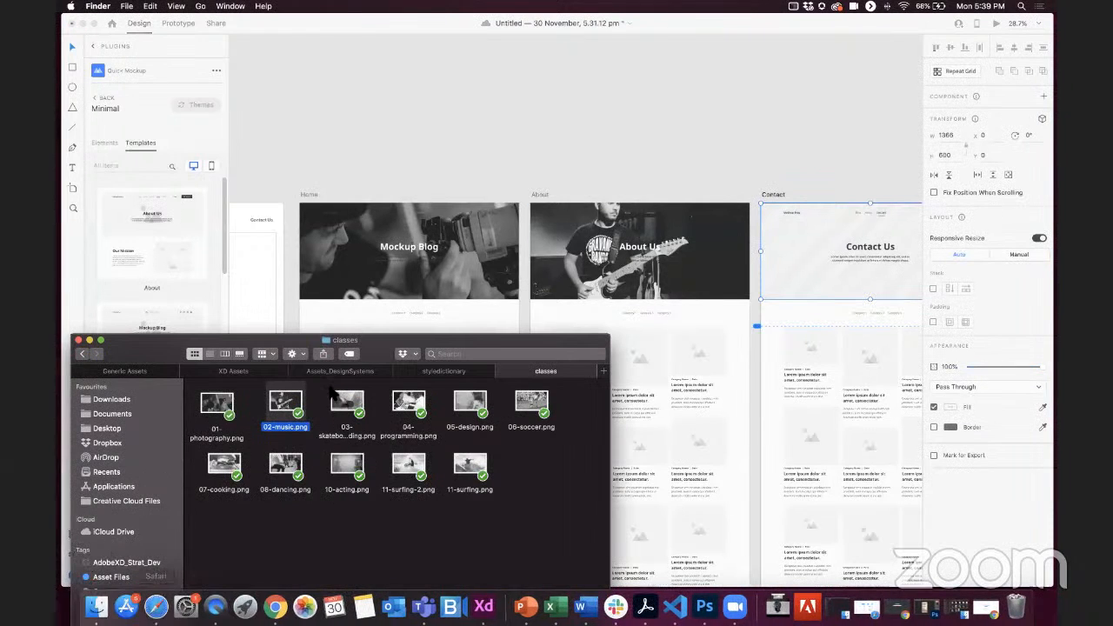
left_click_drag(347, 403, 795, 263)
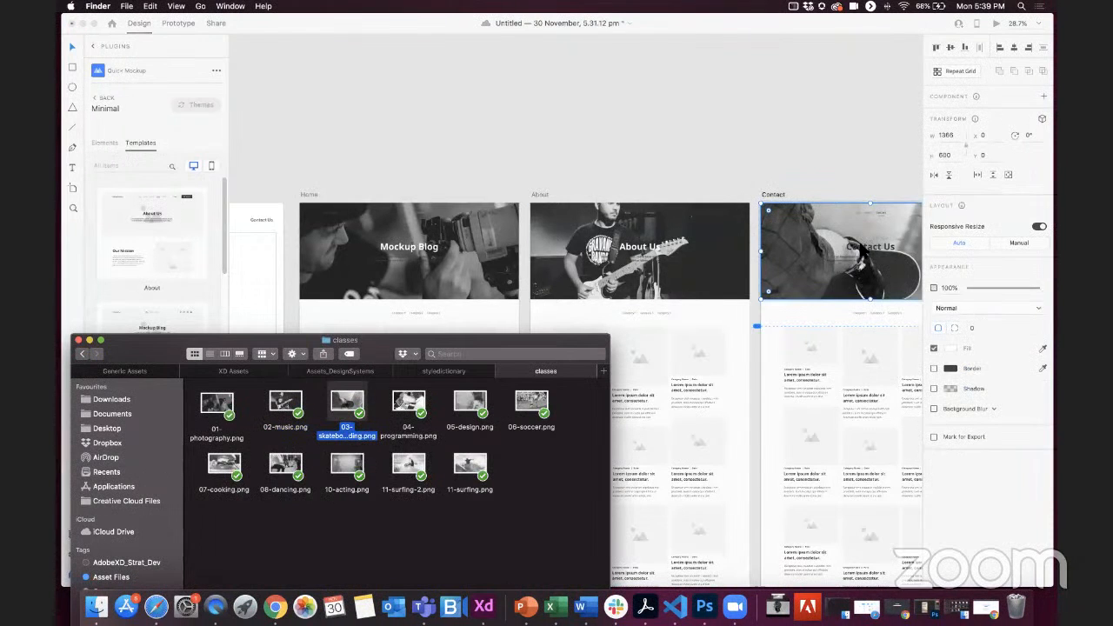
left_click(997, 311)
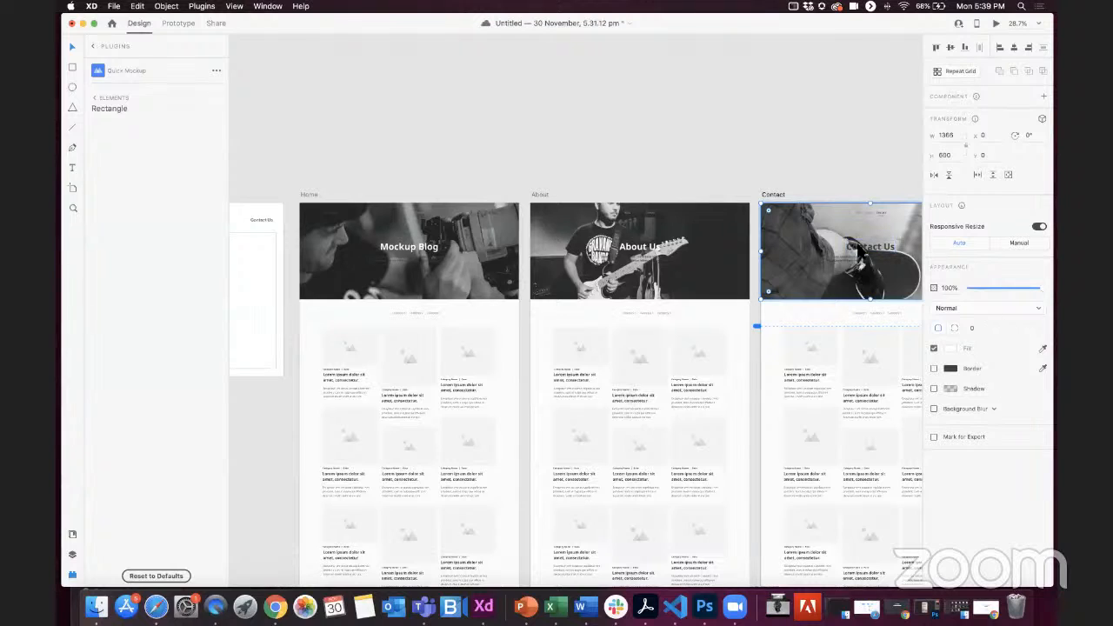
Step: Change the text fill of the "Contact Us" heading on the Contact page to white
left_click(883, 253)
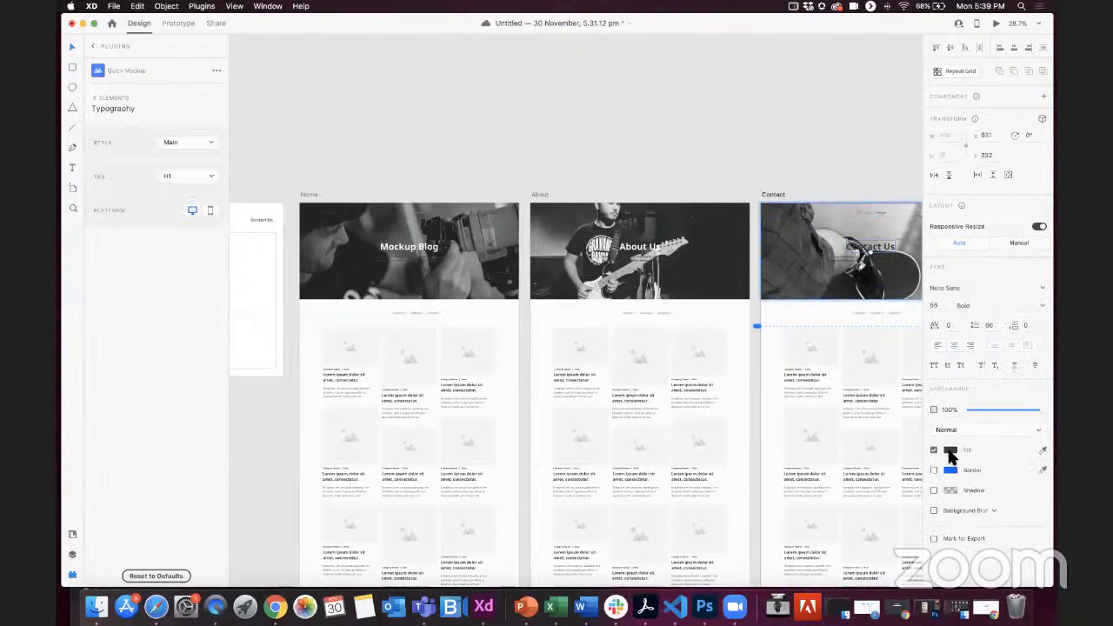
left_click(950, 452)
left_click(718, 128)
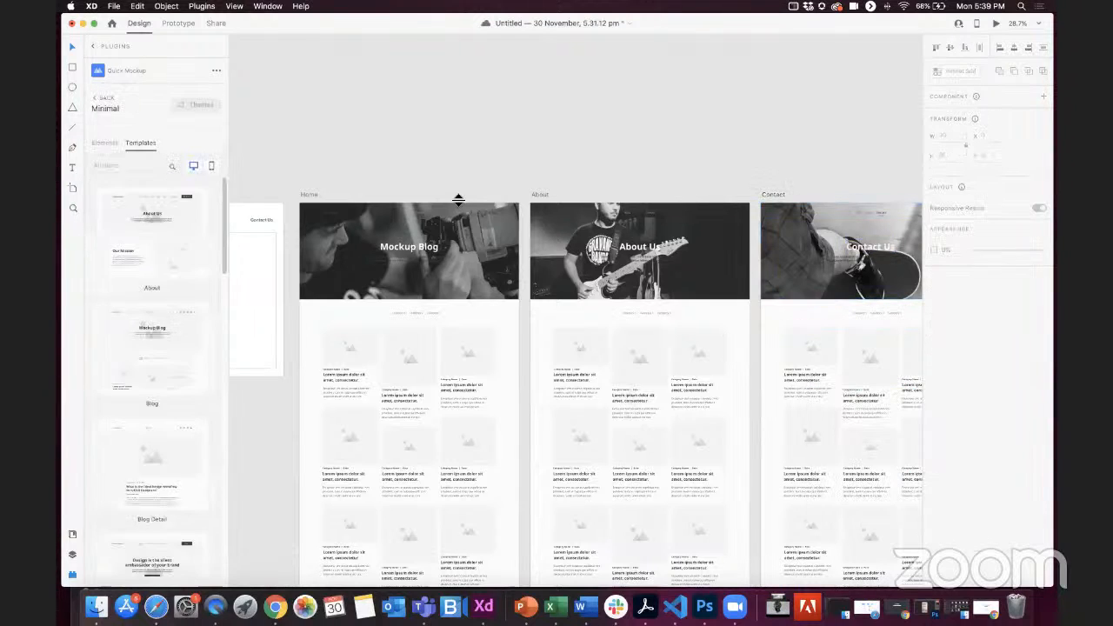
Step: Shorten the Home hero image from its upper edge to about 491 high, so it starts below the navigation bar
scroll(450, 198, "up", 10)
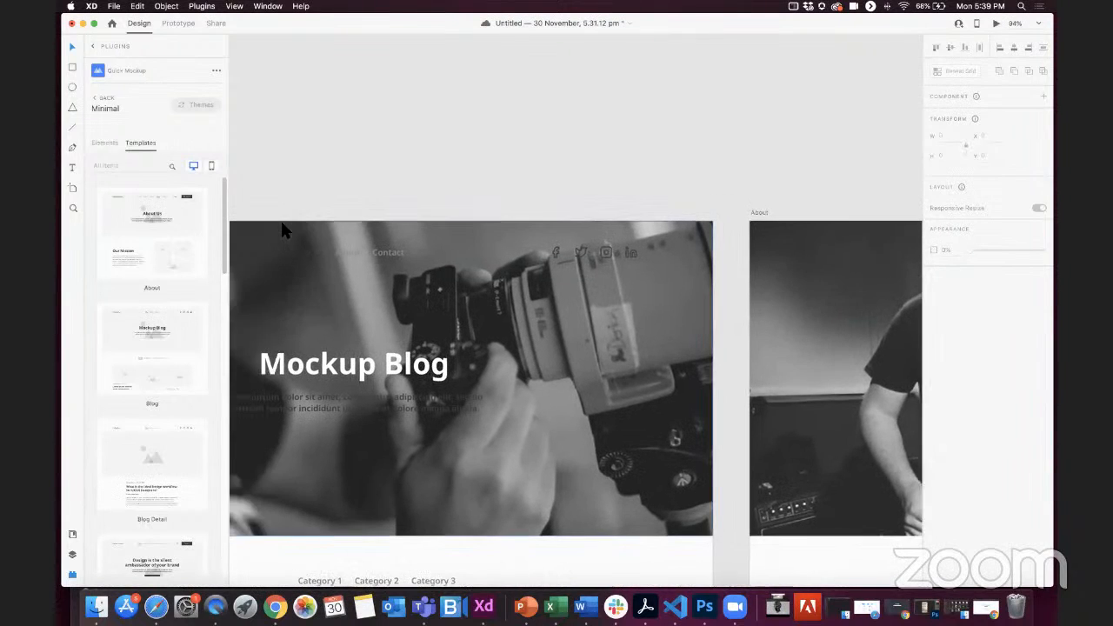
left_click(413, 240)
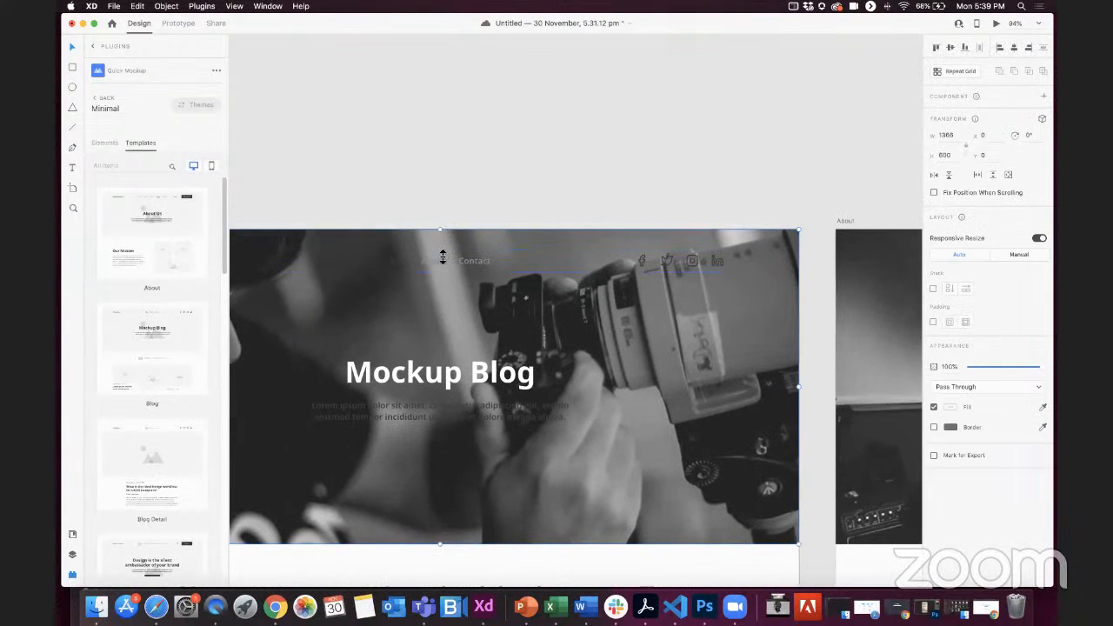
left_click_drag(439, 272, 439, 285)
Step: Shorten the About and Contact hero images from their upper edges to start below the navigation bars, the Contact one about 492 high
scroll(437, 284, "down", 5)
scroll(435, 281, "right", 2)
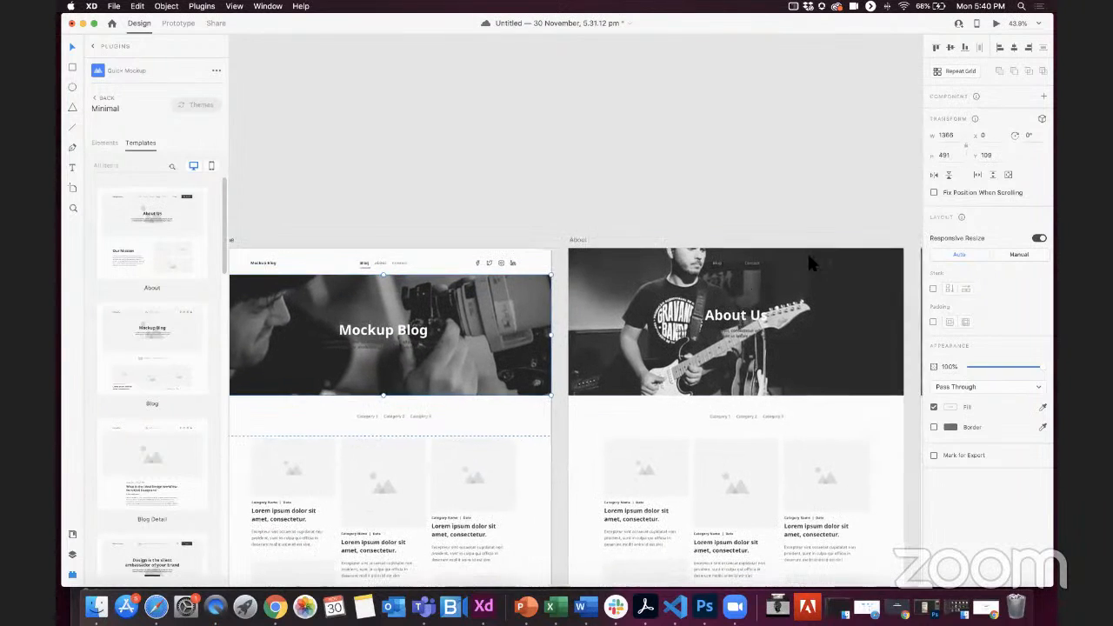
left_click(786, 293)
left_click_drag(724, 270, 743, 269)
scroll(745, 241, "right", 2)
scroll(752, 245, "right", 8)
left_click(746, 282)
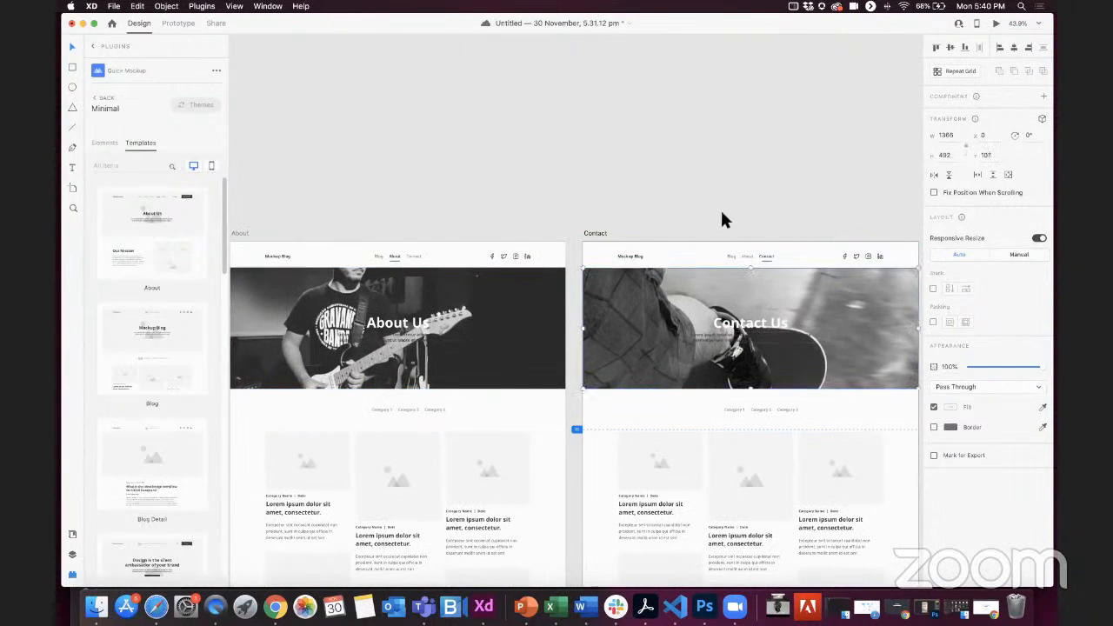
left_click(720, 208)
Step: Look over the Home, About and Contact page layouts from header to footer
scroll(720, 207, "down", 5)
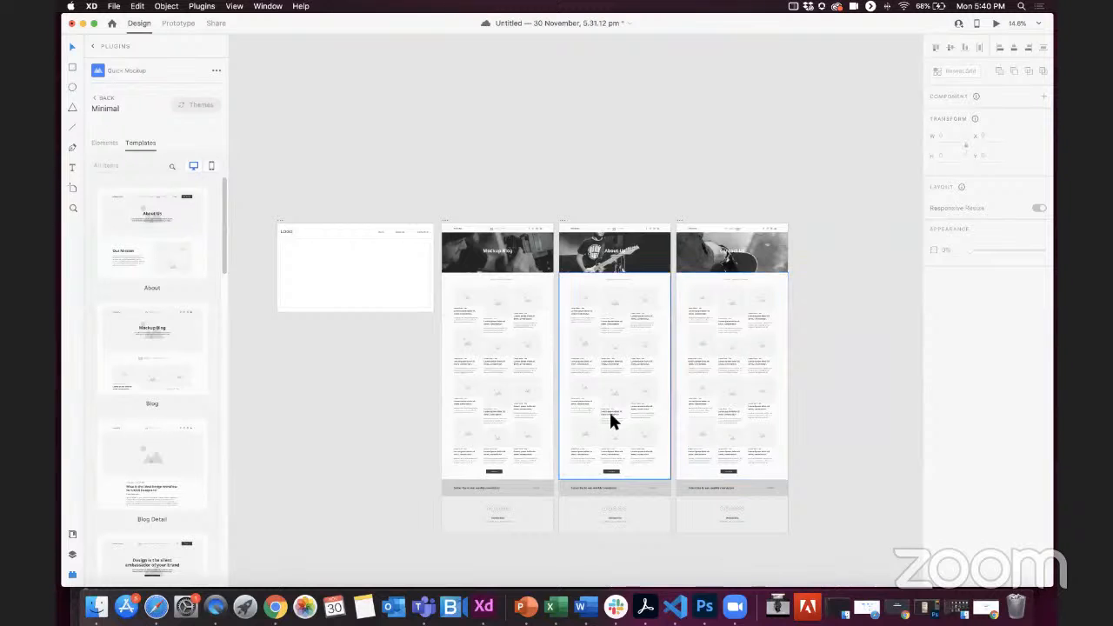
scroll(532, 259, "up", 5)
scroll(626, 139, "down", 3)
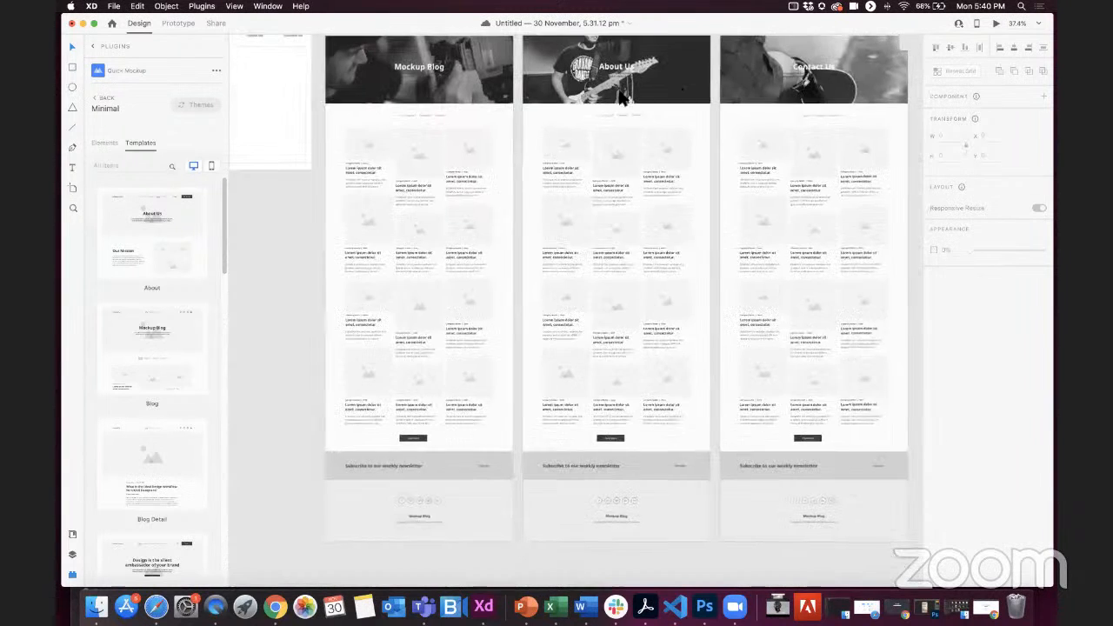
scroll(494, 258, "up", 2)
scroll(494, 258, "left", 2)
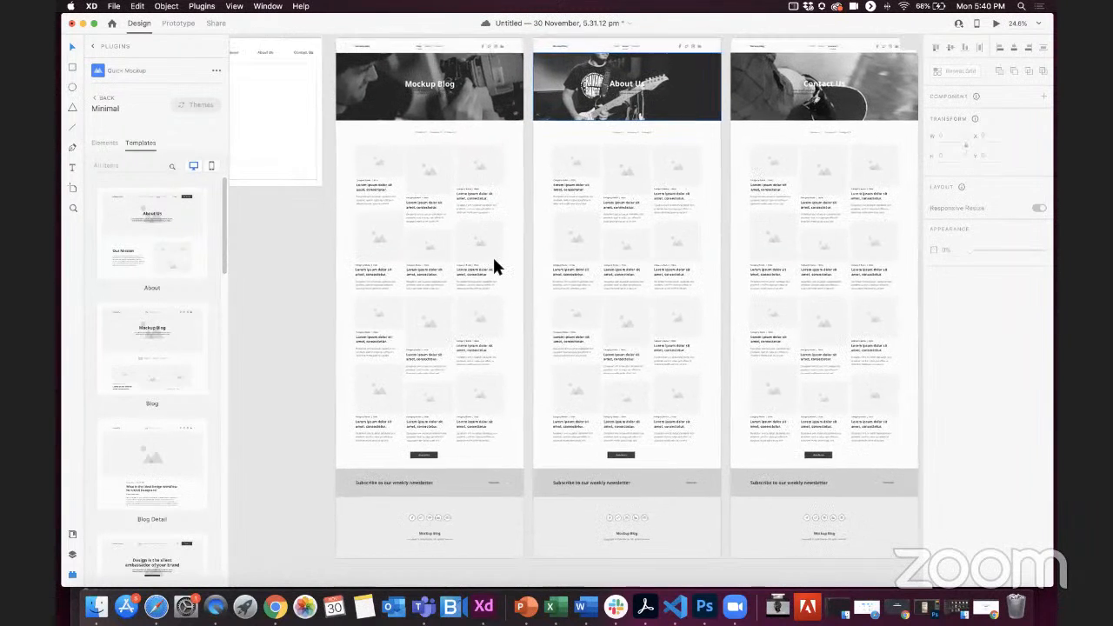
scroll(494, 270, "down", 1)
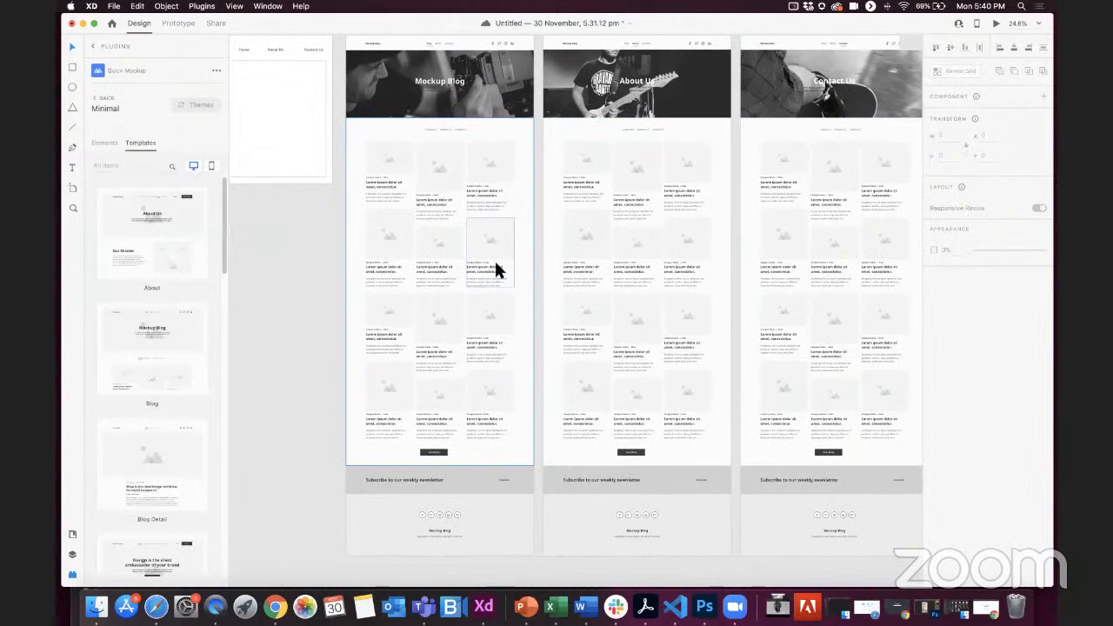
scroll(528, 290, "up", 5)
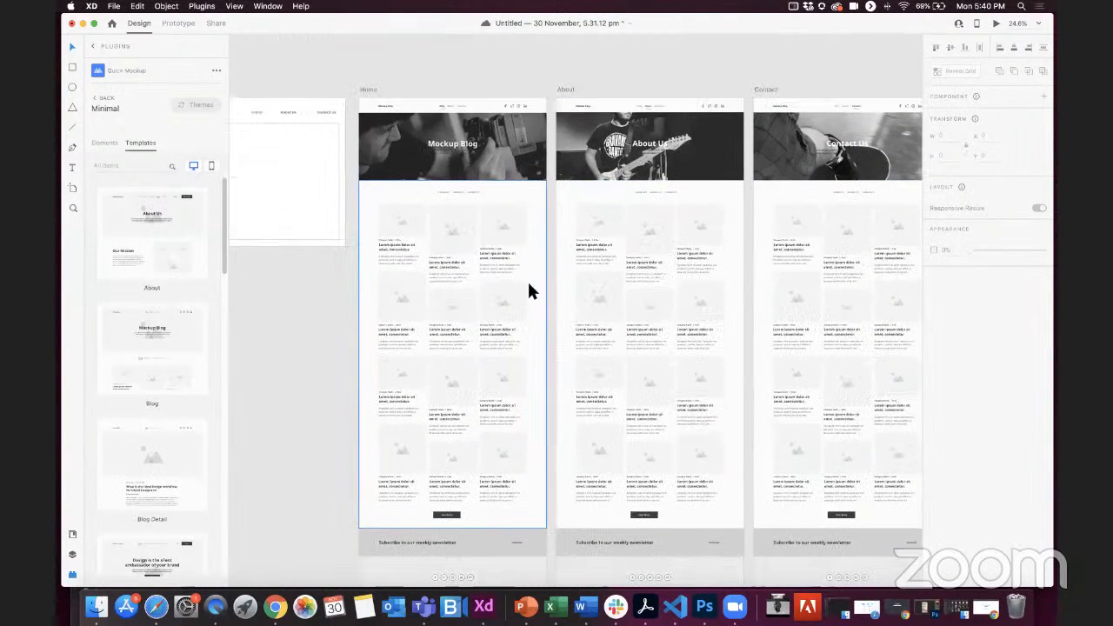
scroll(529, 290, "down", 1)
scroll(528, 290, "right", 1)
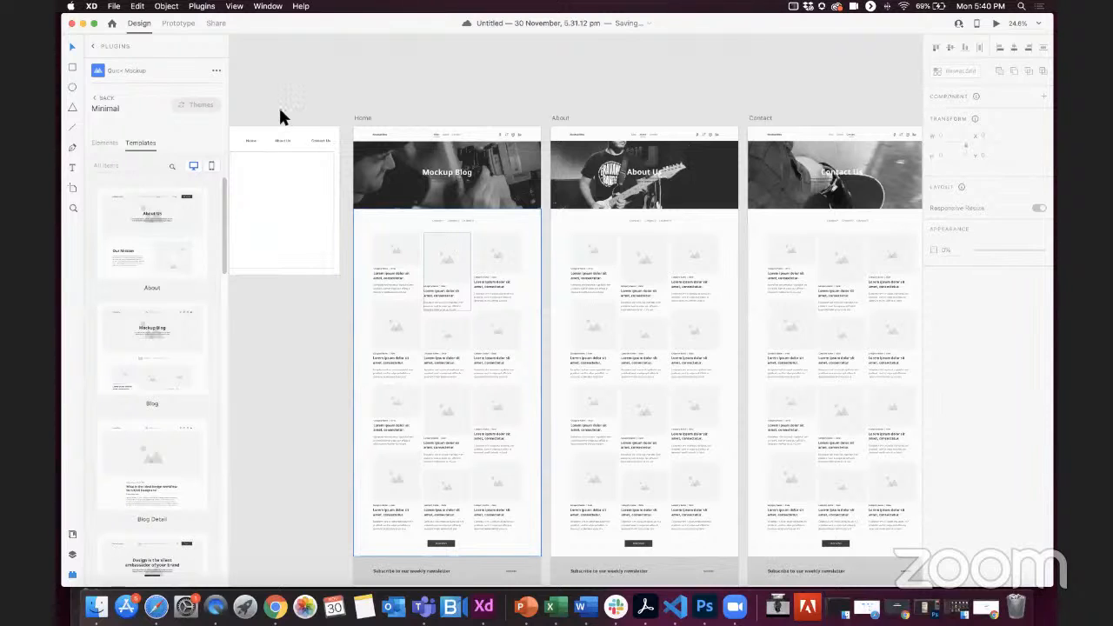
key("ctrl+Left")
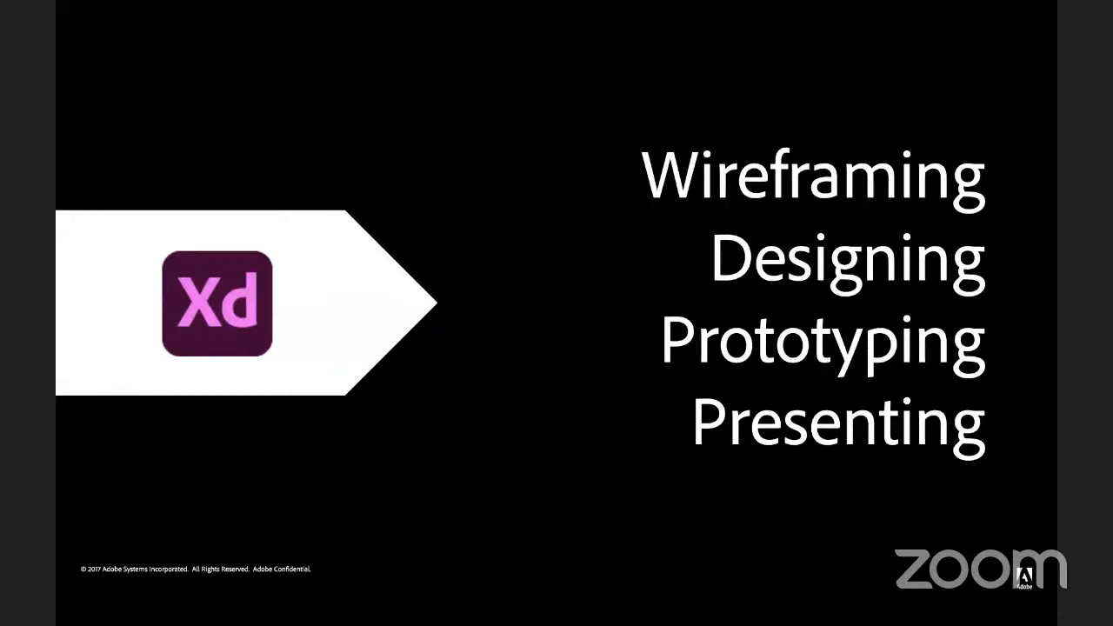
key("ctrl+Right")
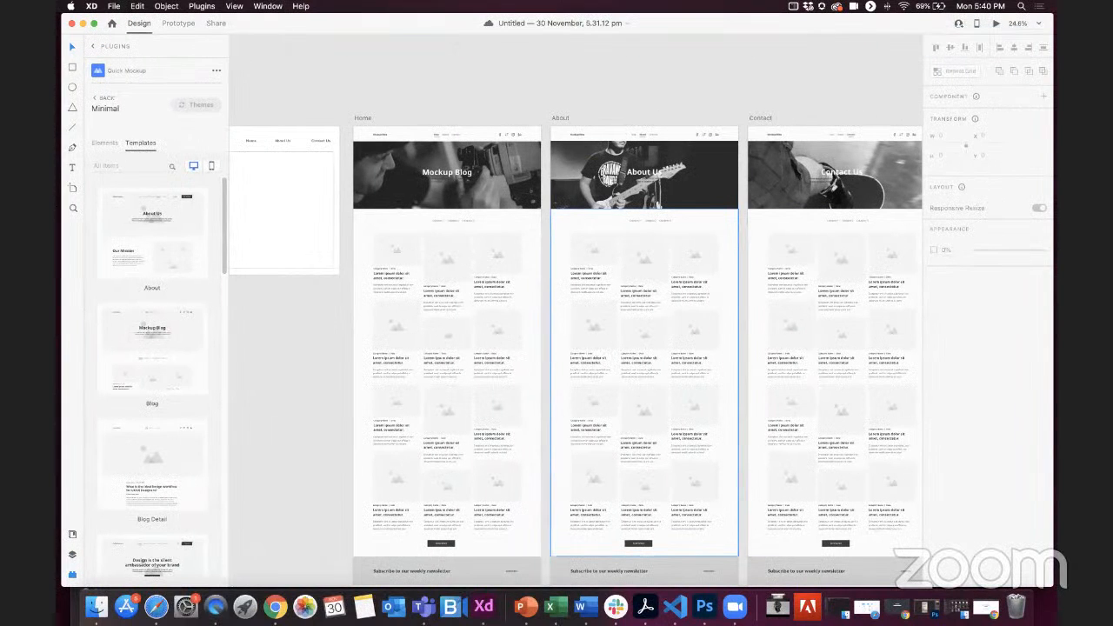
key("F1")
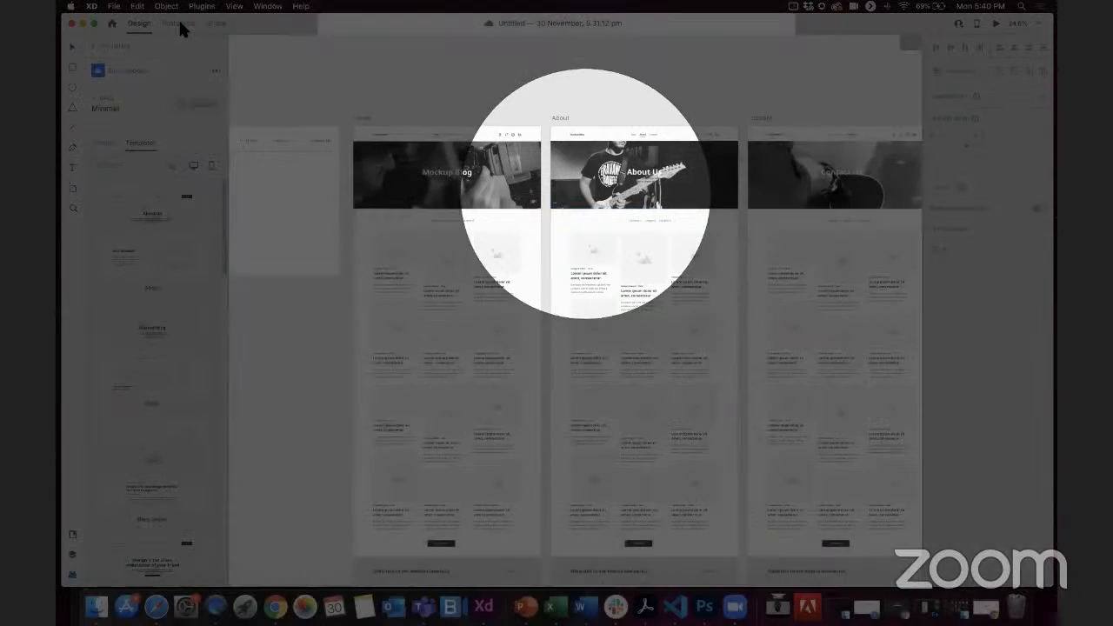
key("F1")
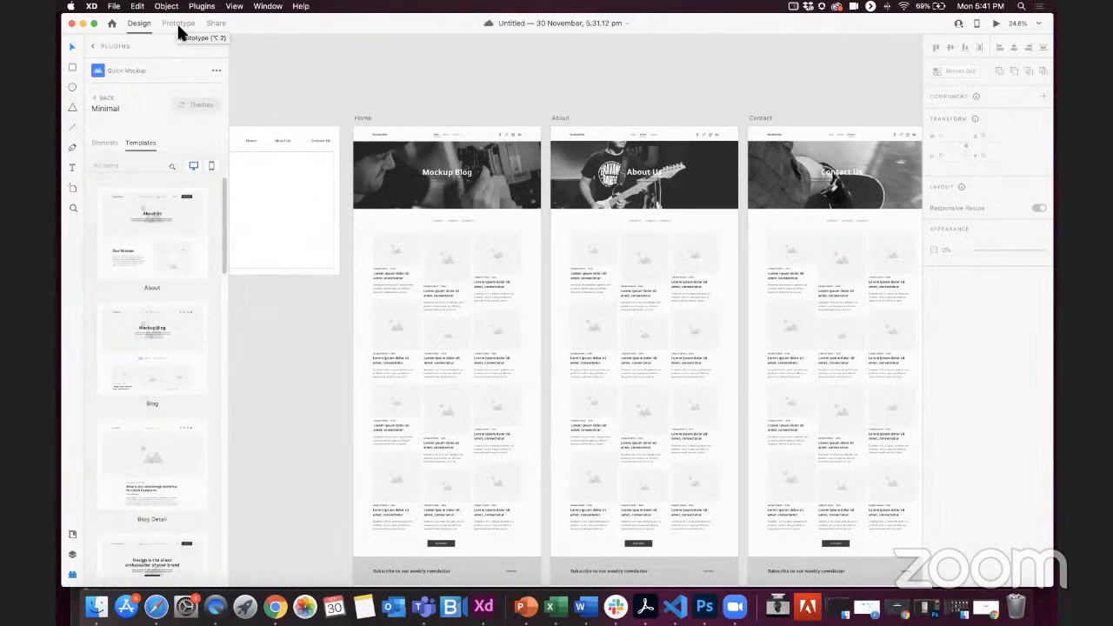
Step: Switch to Prototype mode and set the Home artboard as the starting screen of a flow
left_click(179, 28)
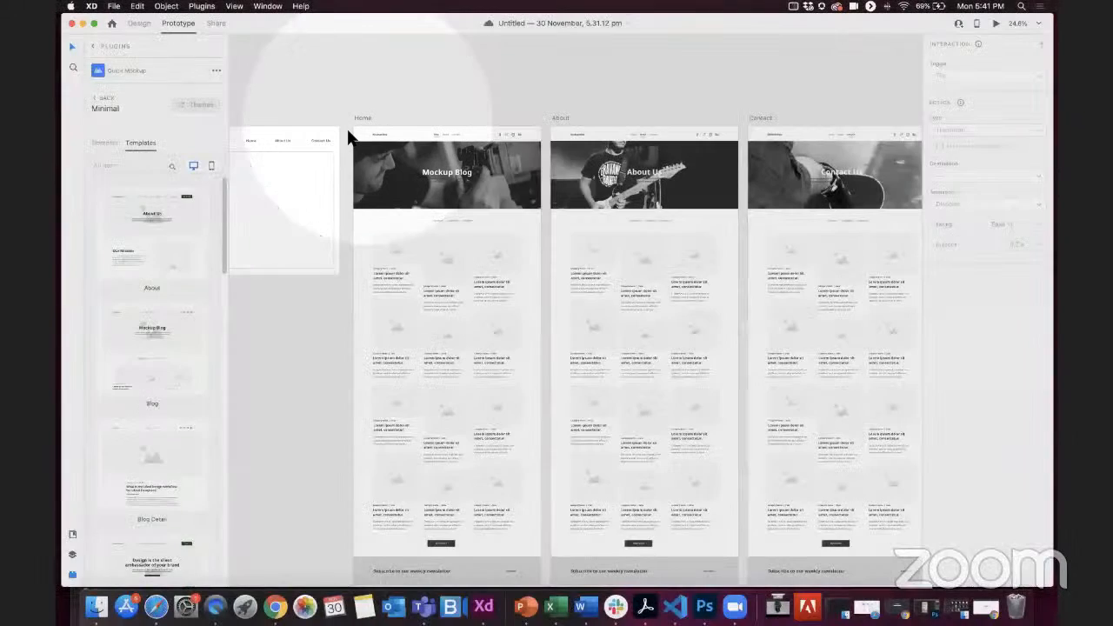
left_click(348, 138)
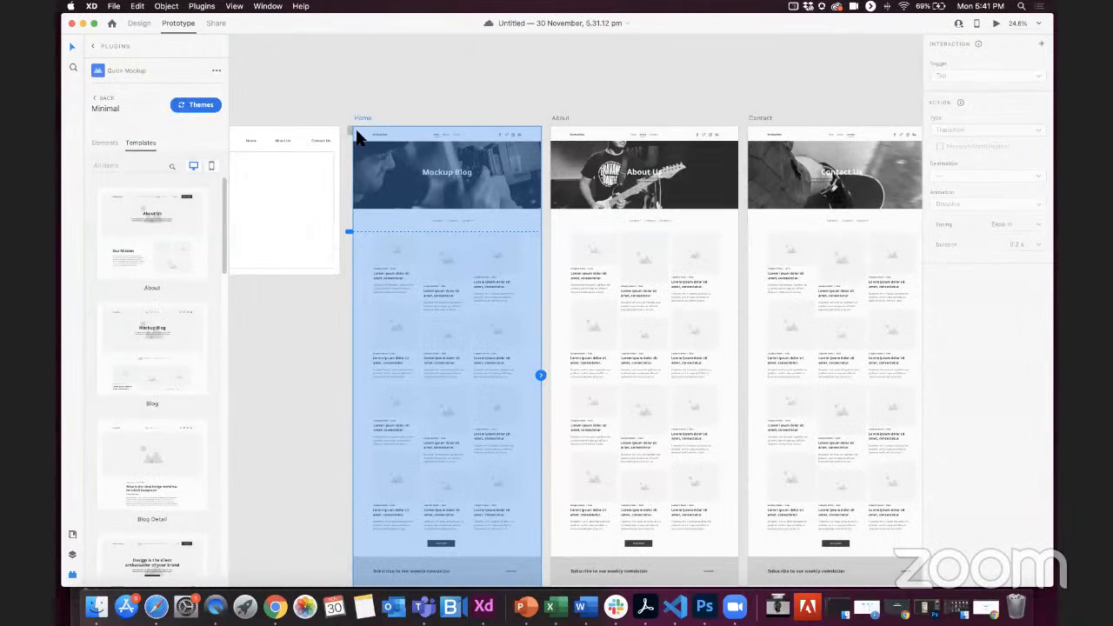
scroll(349, 135, "up", 5)
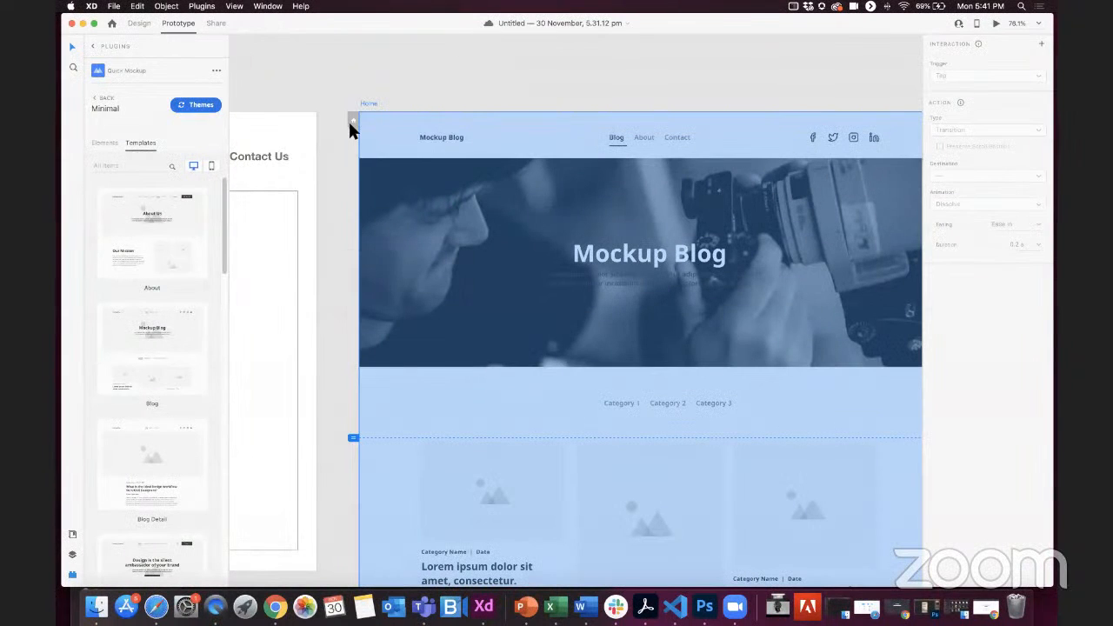
left_click(351, 121)
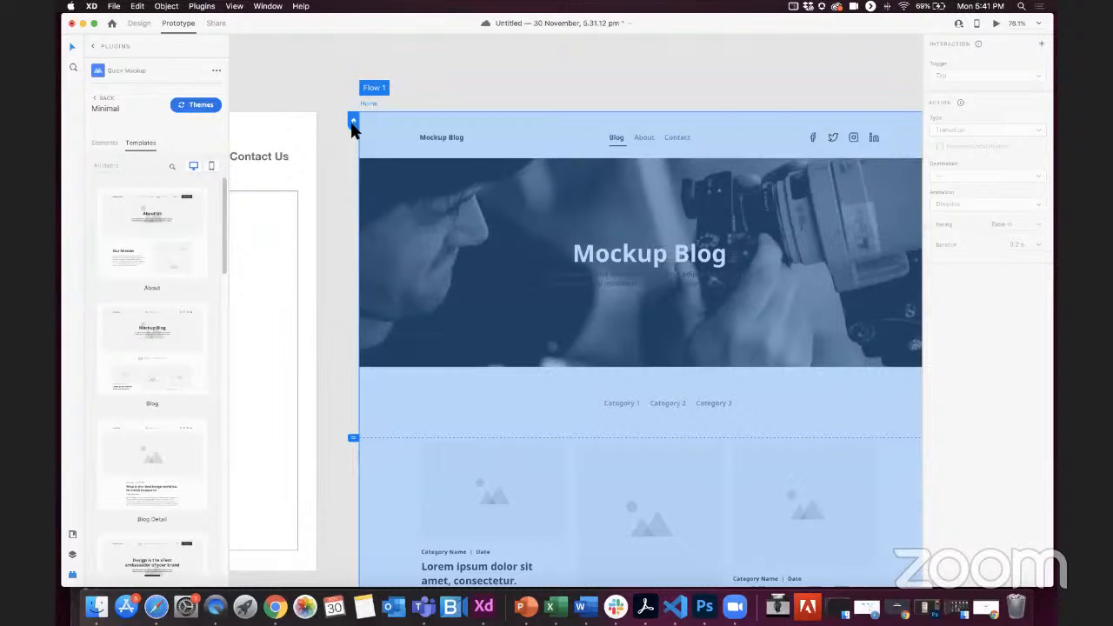
left_click(546, 69)
scroll(400, 217, "down", 3)
scroll(400, 219, "down", 4)
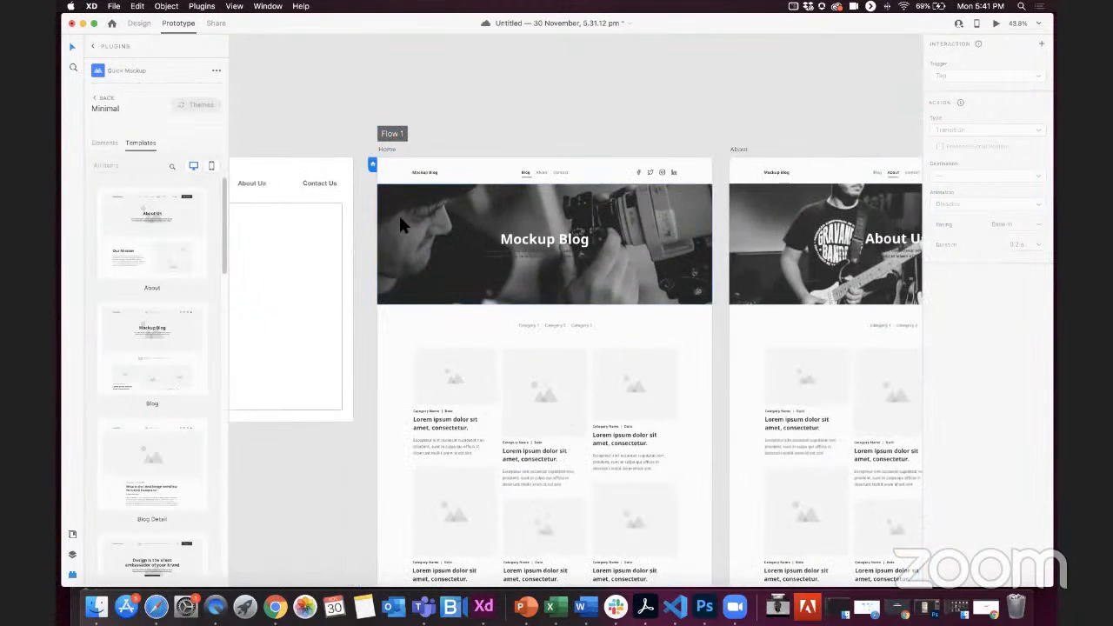
Step: Link the About tab in the Home page's navigation bar to the About artboard
scroll(402, 219, "up", 1)
scroll(401, 219, "up", 3)
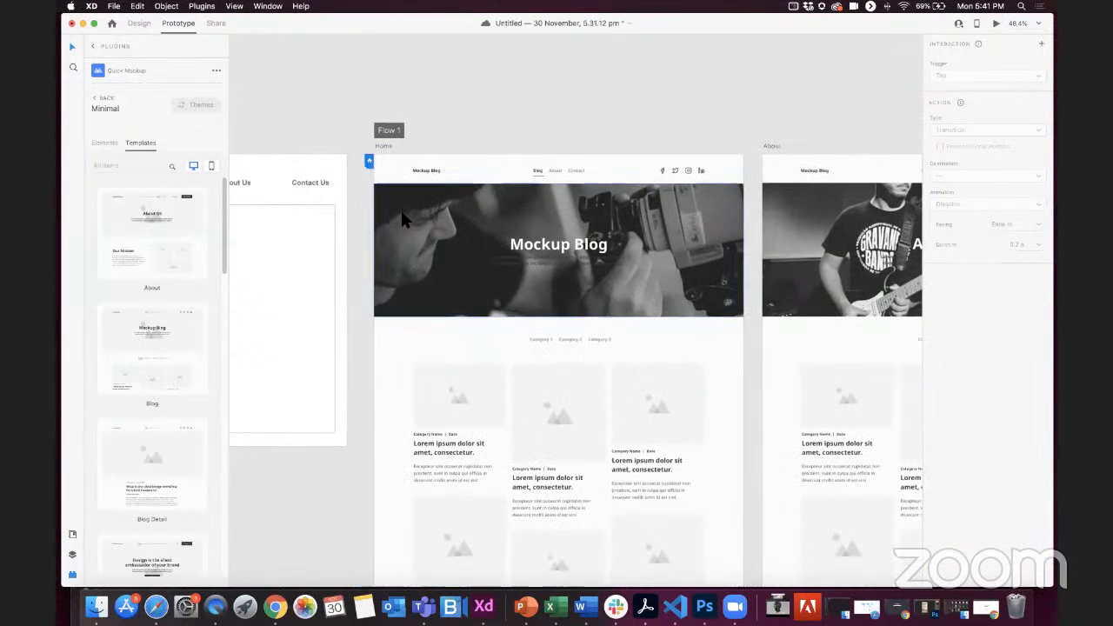
left_click(468, 207)
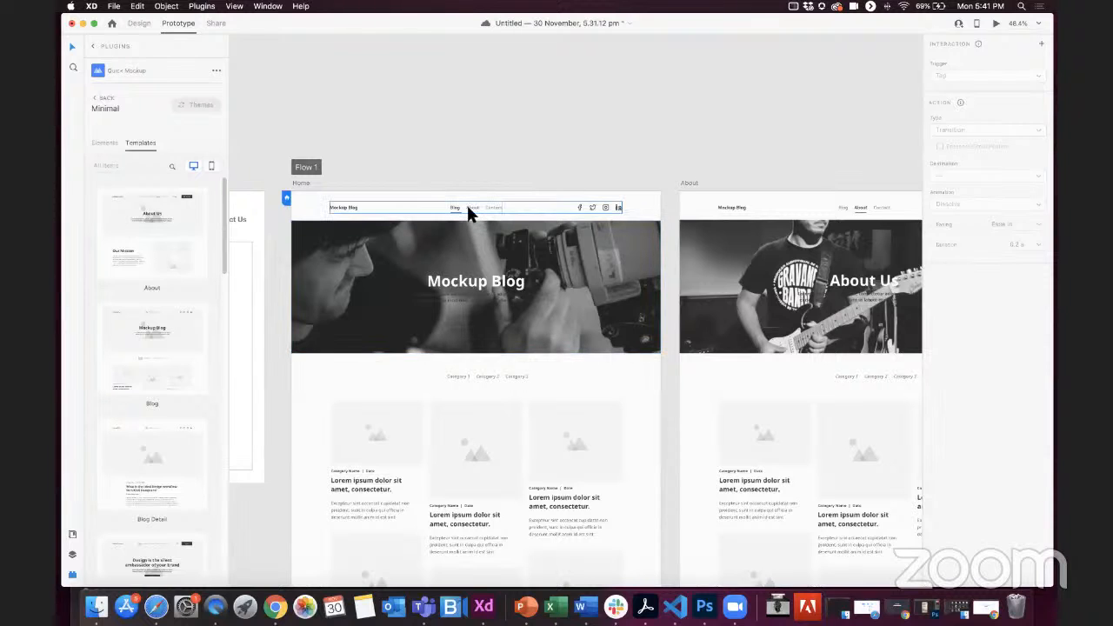
scroll(468, 207, "up", 5)
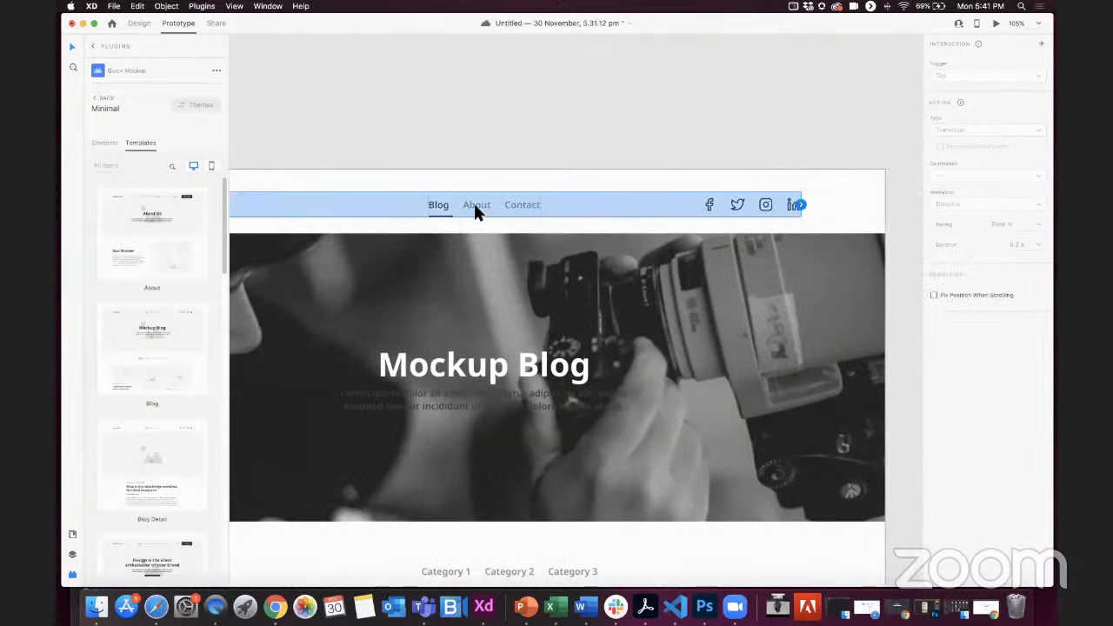
double_click(475, 209)
double_click(475, 209)
scroll(474, 209, "down", 4)
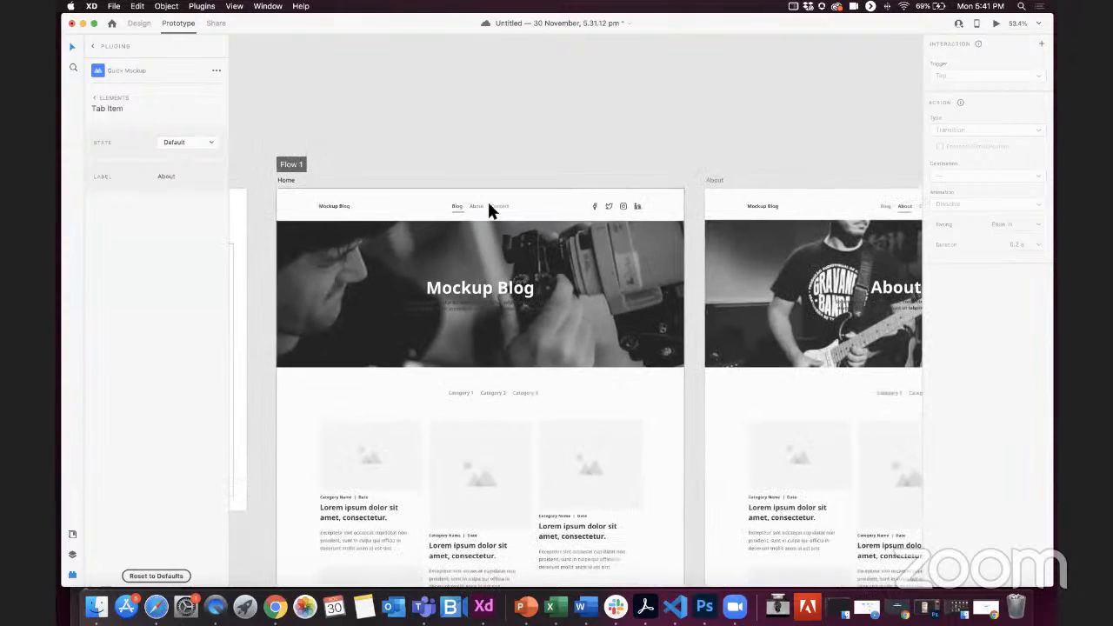
scroll(353, 170, "down", 1)
left_click_drag(347, 188, 591, 193)
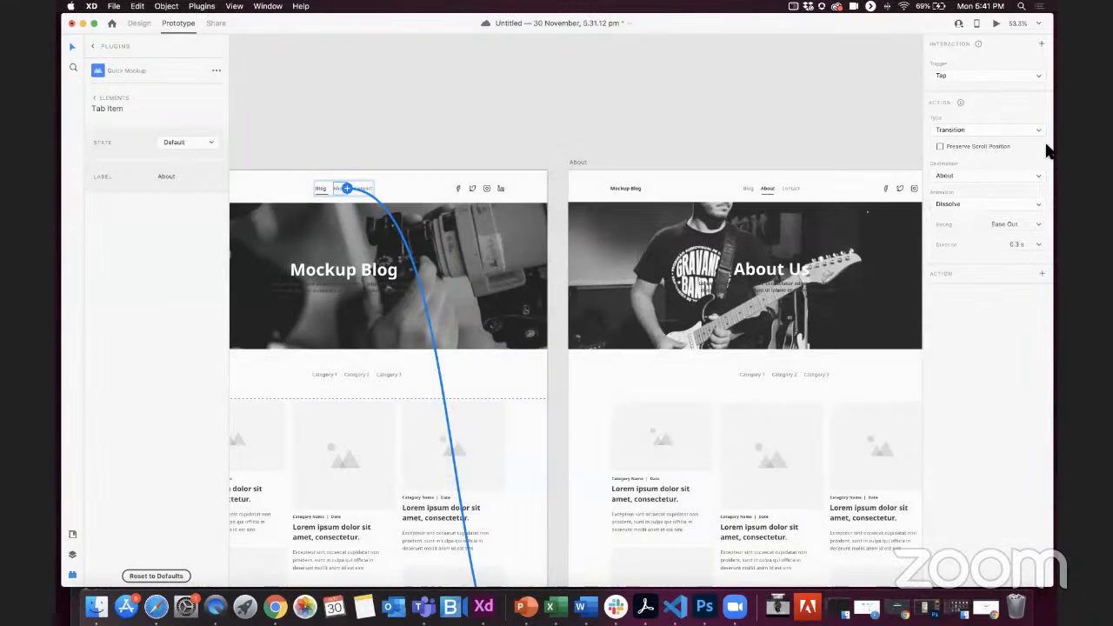
Step: Keep the Home About link's Tap trigger and About destination, and set its action type to Auto-Animate
key("F1")
key("F1")
left_click(945, 77)
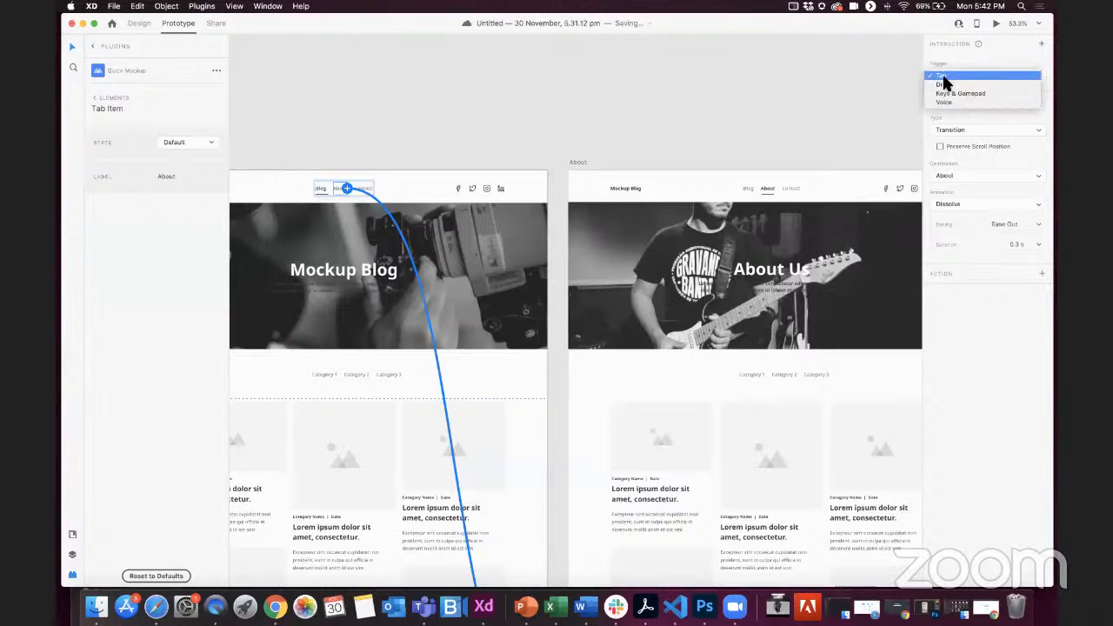
left_click(1027, 133)
left_click(1026, 133)
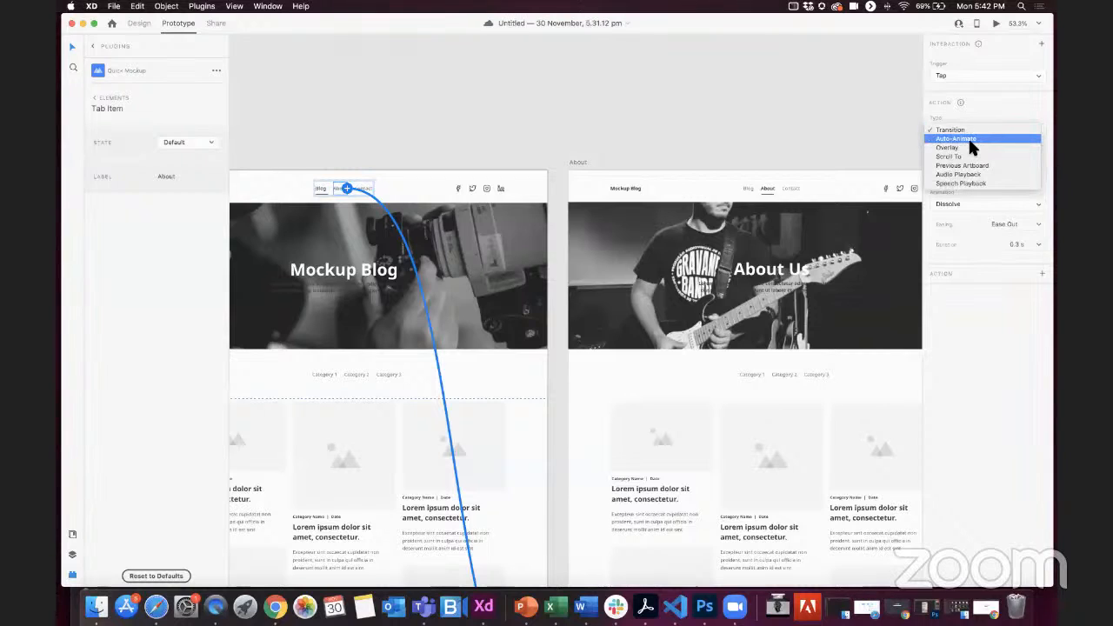
left_click(967, 138)
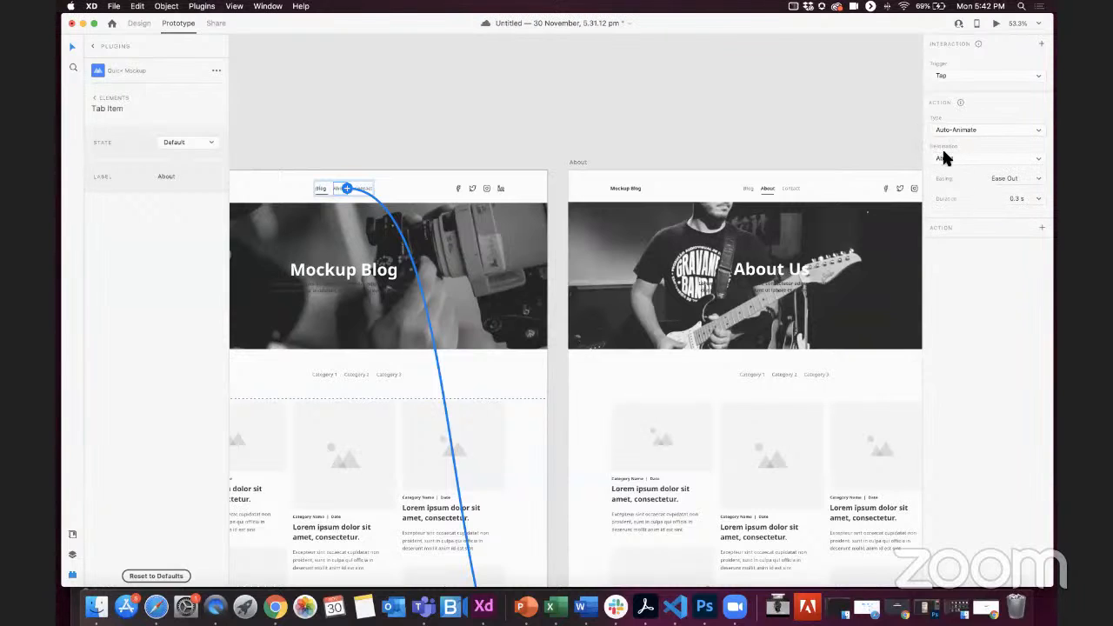
left_click(963, 158)
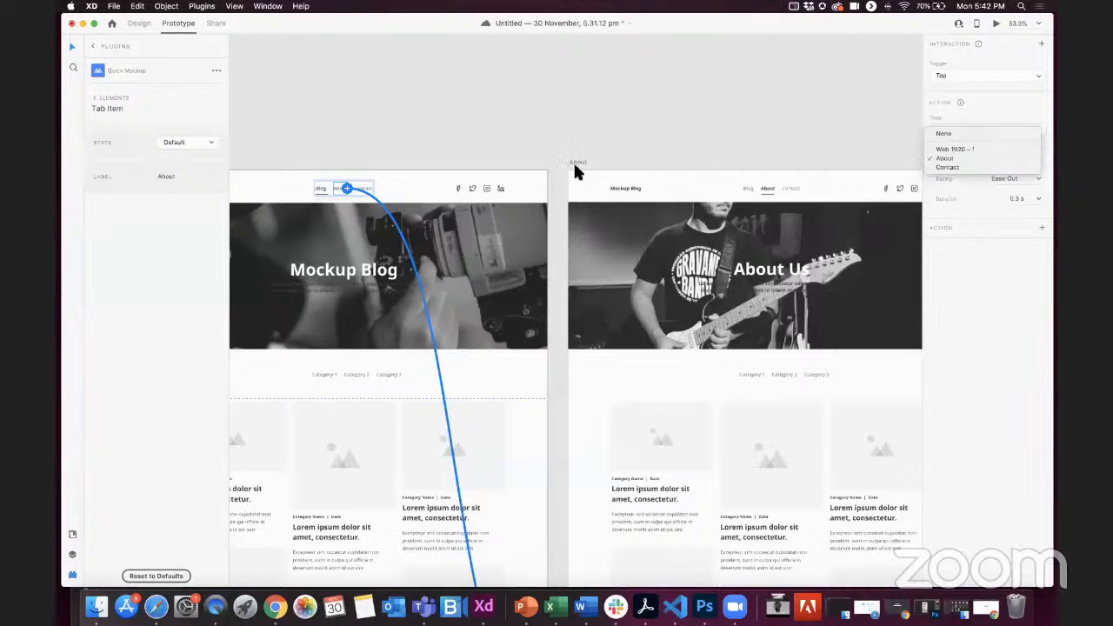
left_click(968, 265)
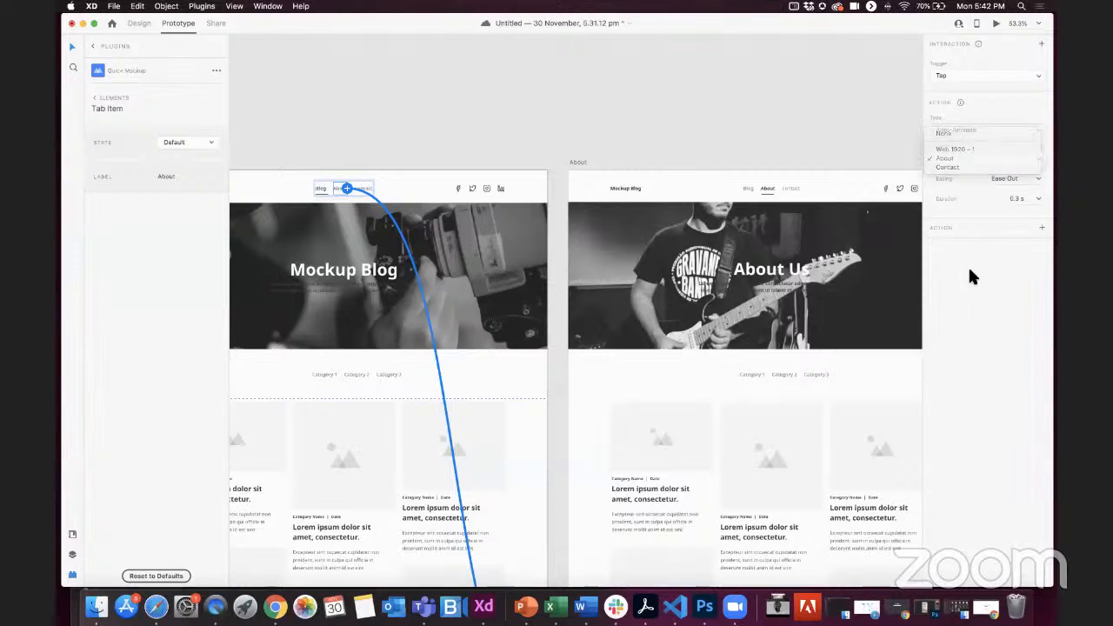
Step: Set the Home About link's easing to Ease In-Out and its duration to 1 s
left_click(1039, 179)
left_click(1016, 223)
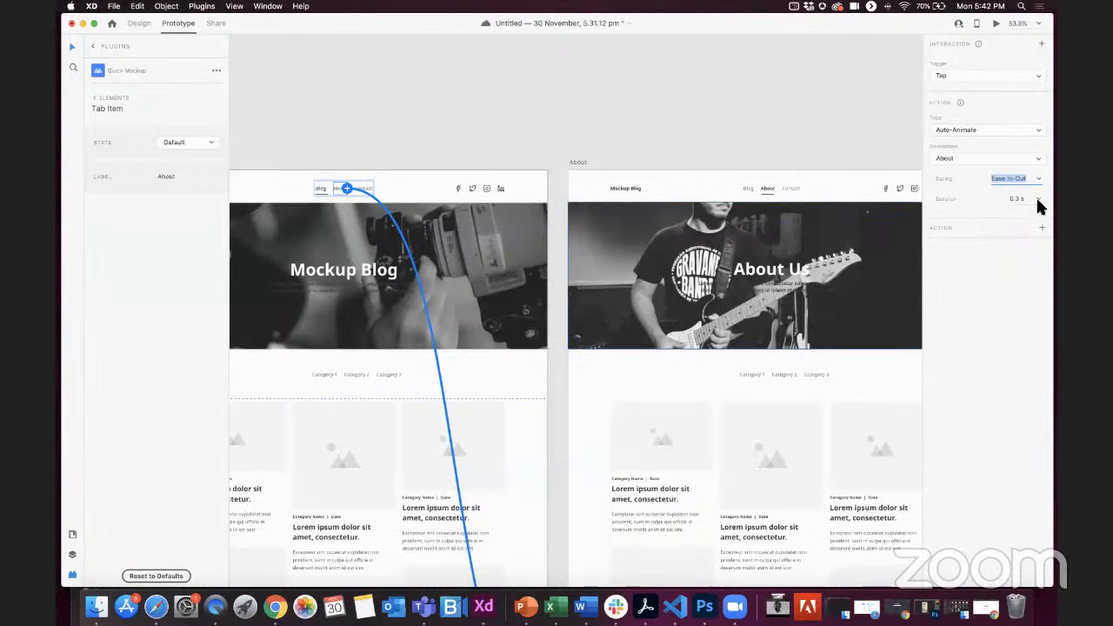
left_click(1037, 199)
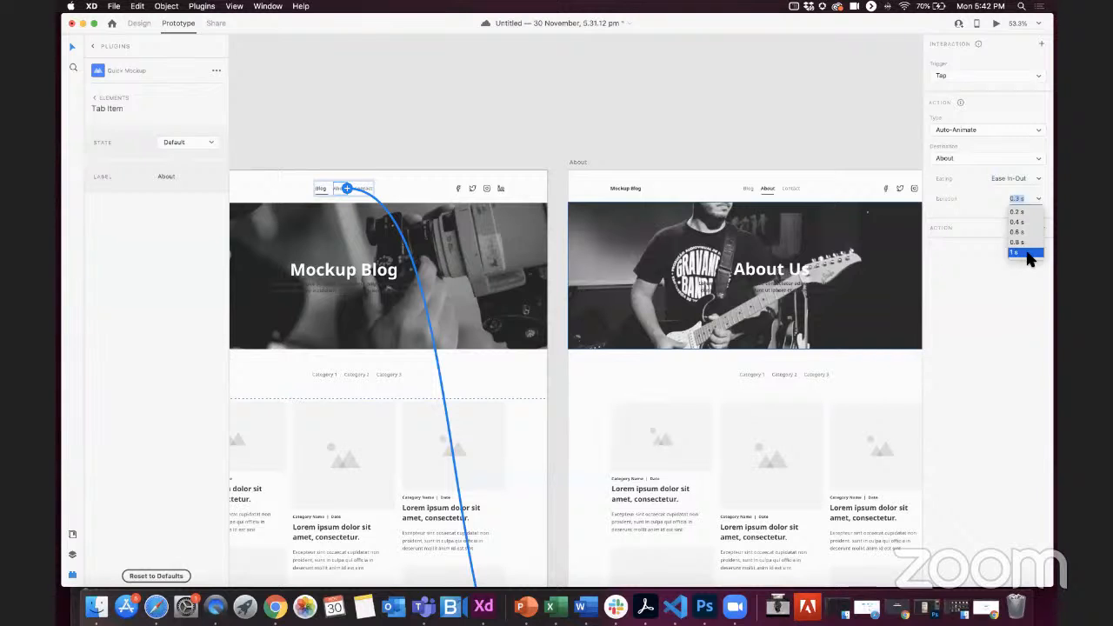
left_click(1023, 253)
left_click(728, 129)
scroll(363, 174, "right", 1)
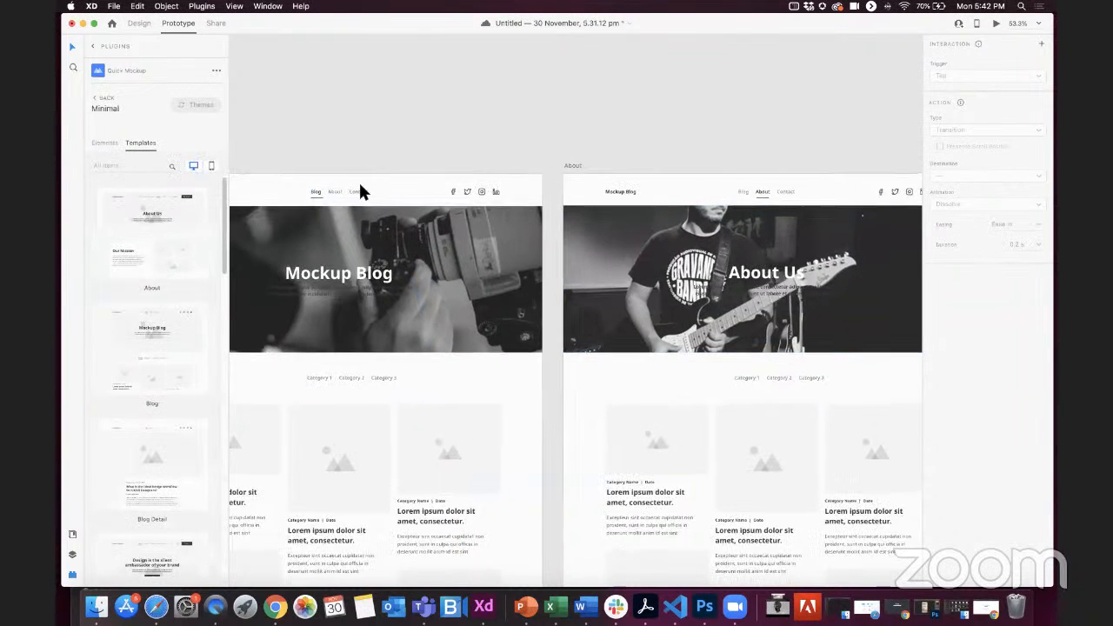
left_click(357, 187)
left_click(362, 193)
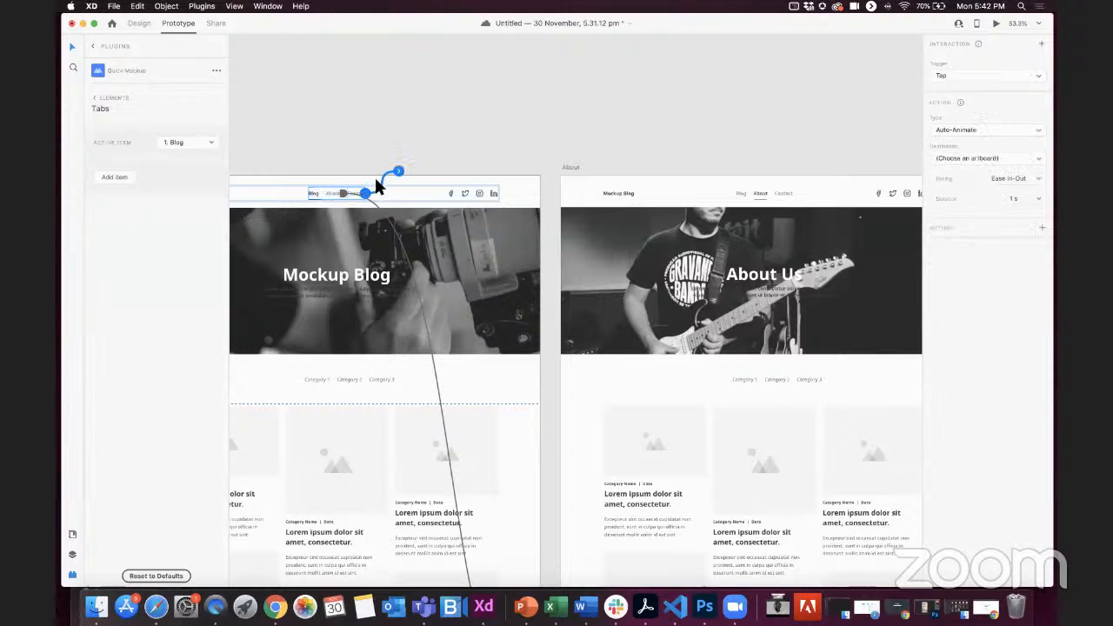
left_click(364, 161)
Step: Link the Contact tab in the Home page's navigation bar to the Contact artboard
left_click(356, 193)
left_click(356, 194)
scroll(355, 193, "up", 2)
scroll(337, 185, "up", 3)
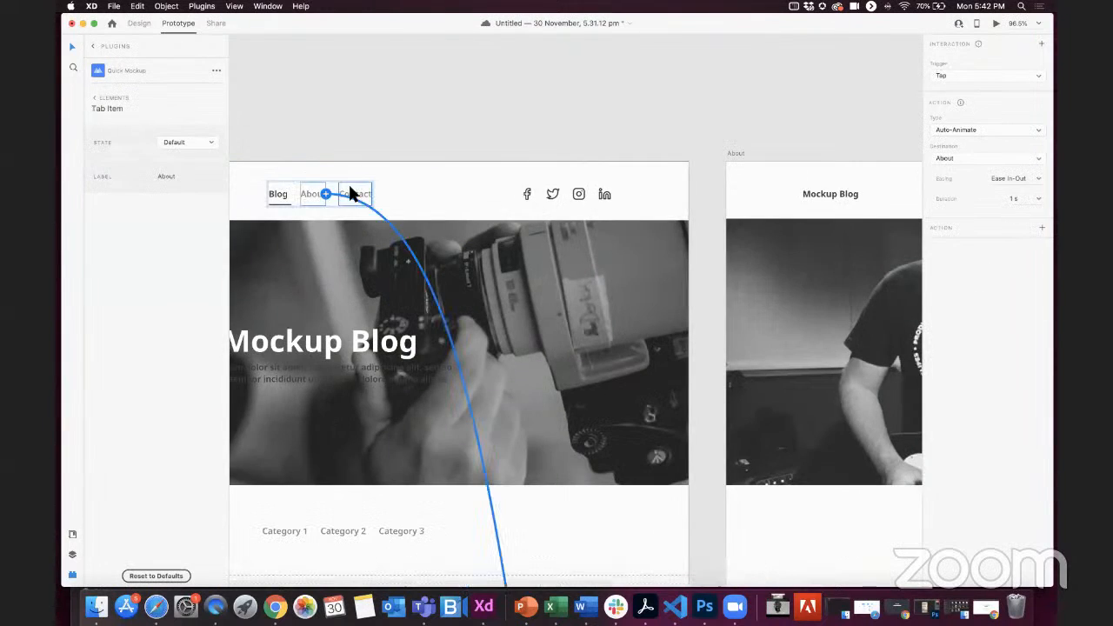
left_click(350, 191)
left_click_drag(371, 193, 832, 273)
scroll(626, 133, "right", 10)
scroll(417, 160, "left", 8)
scroll(496, 167, "right", 4)
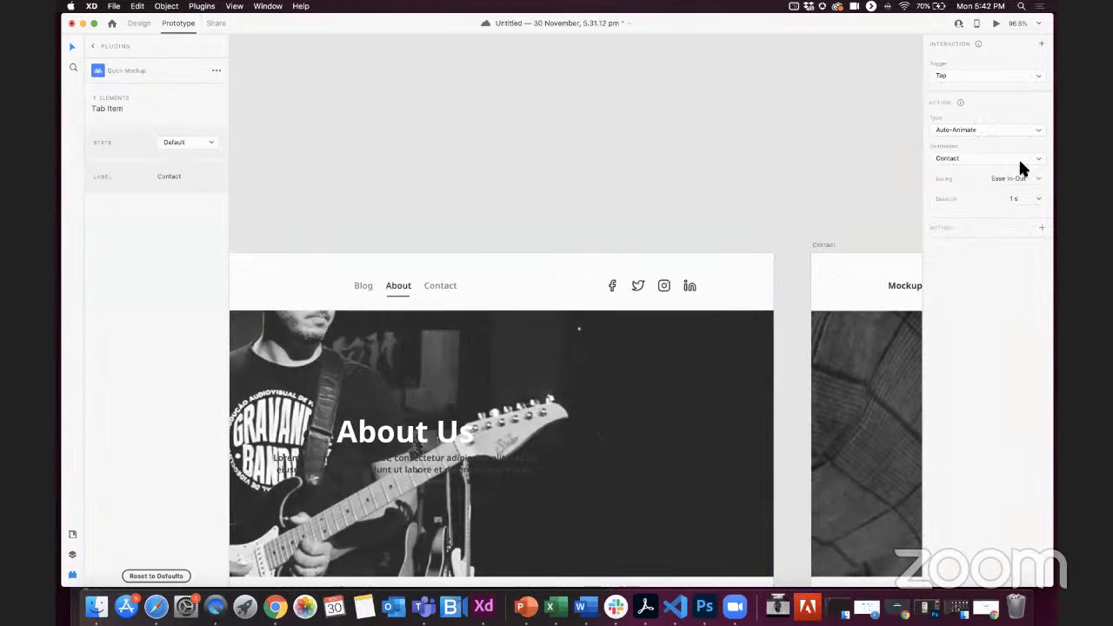
left_click(643, 179)
Step: Link the Blog tab in the About page's navigation bar to the Home artboard
key("super+0")
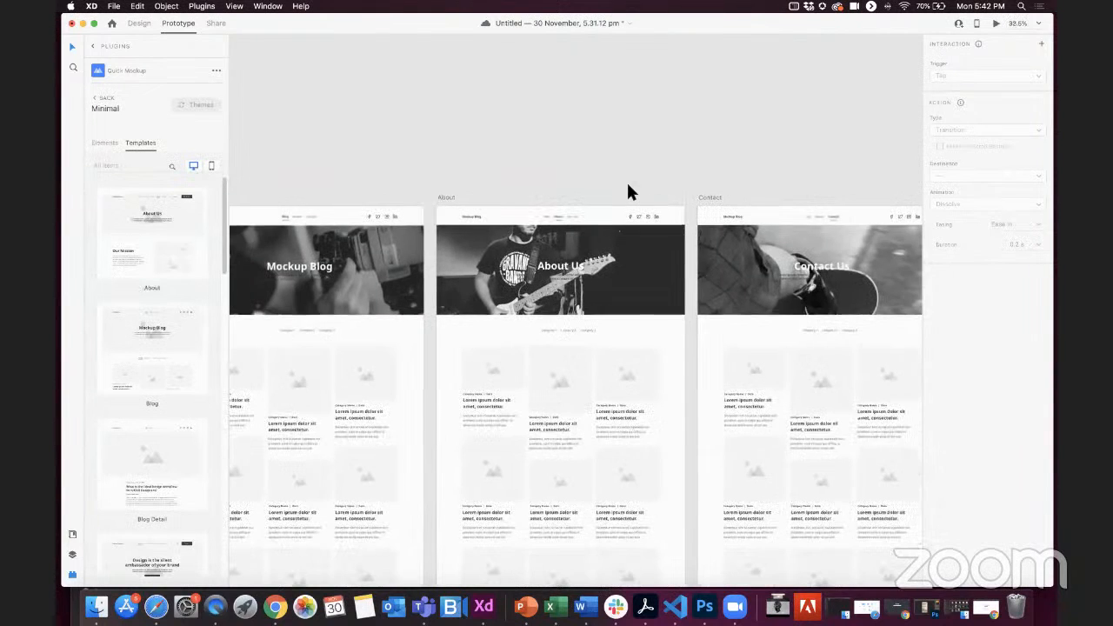
scroll(448, 215, "up", 1)
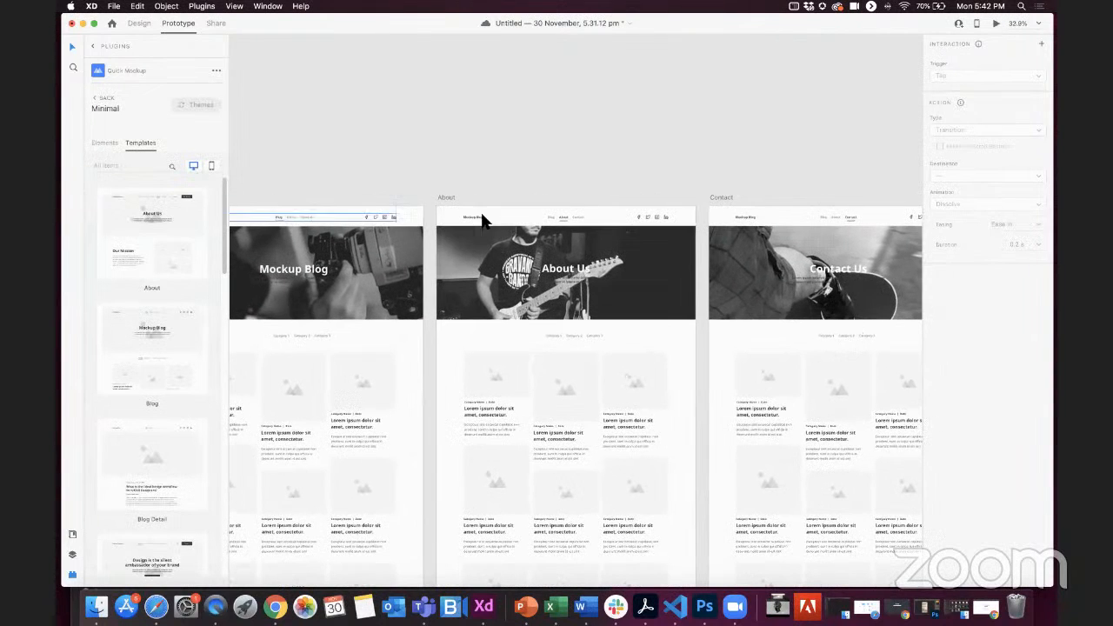
left_click(438, 193)
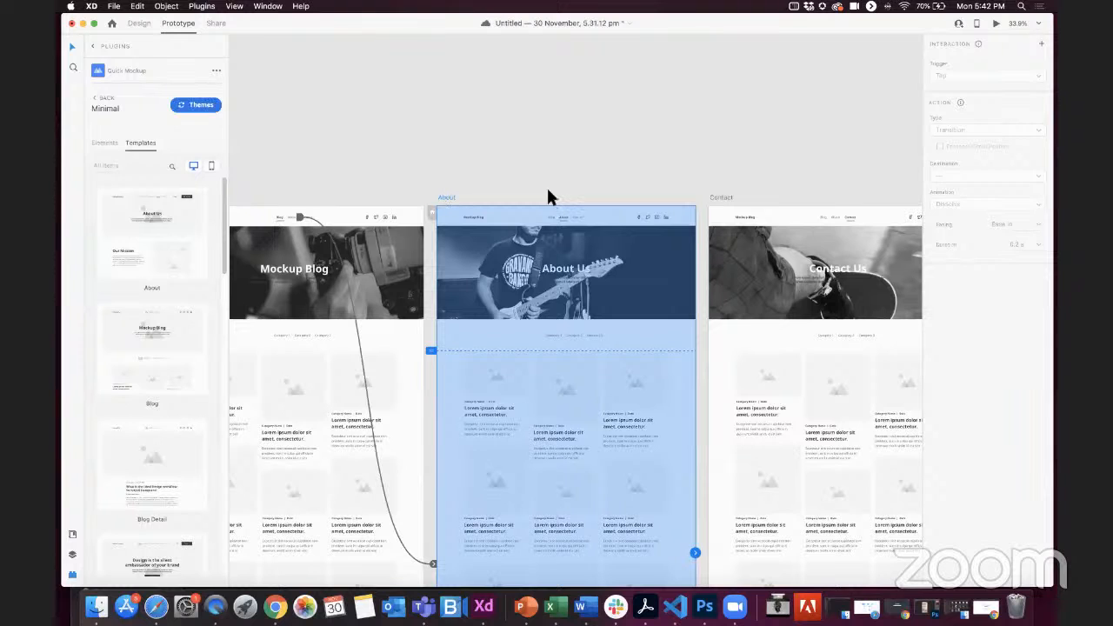
scroll(549, 187, "up", 3)
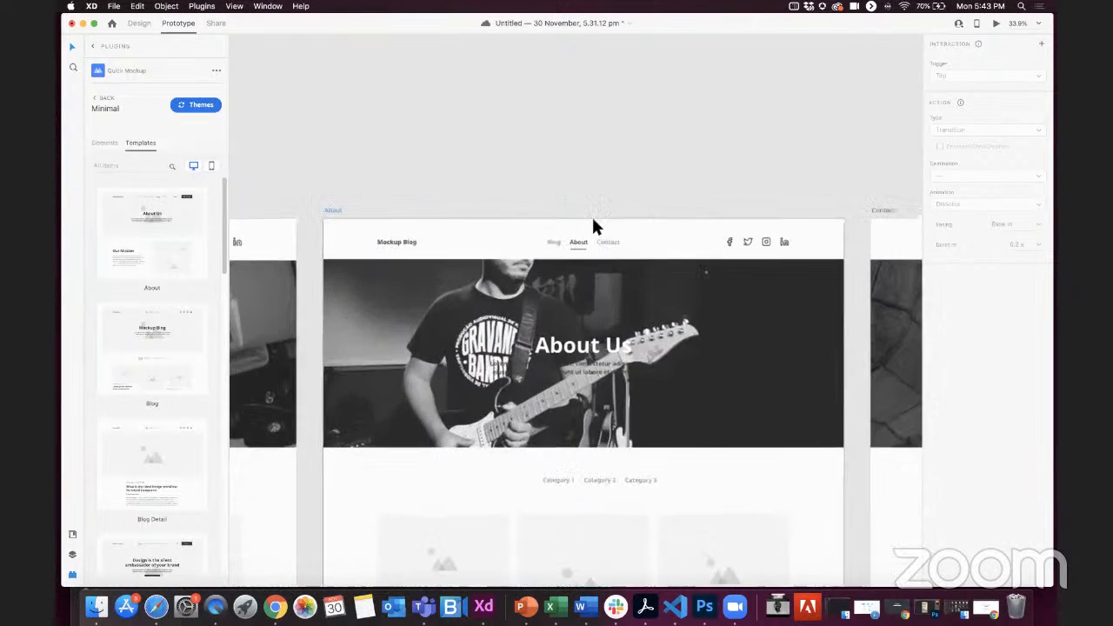
double_click(549, 242)
double_click(552, 244)
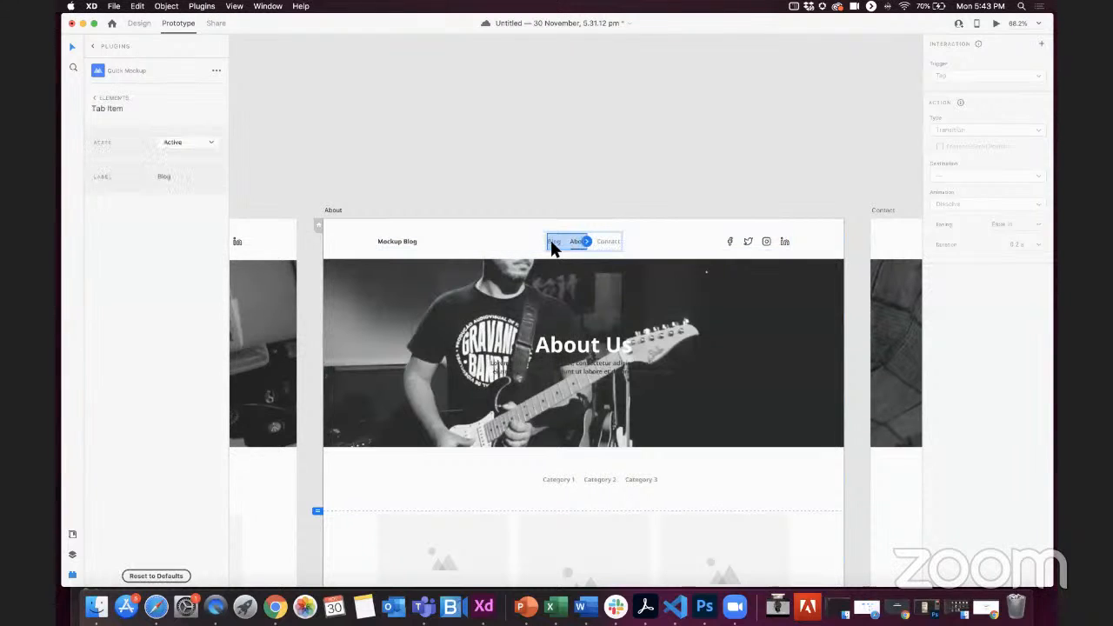
left_click_drag(556, 242, 283, 294)
Step: Link the Contact tab in the About page's navigation bar to the Contact artboard
left_click(609, 244)
double_click(616, 242)
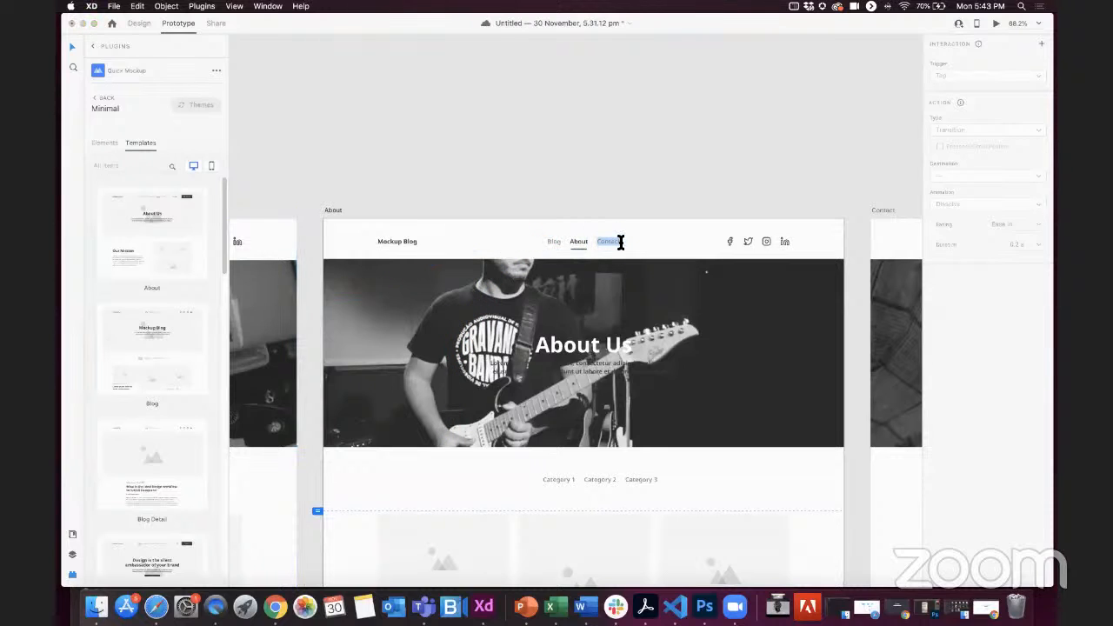
key("Escape")
left_click_drag(619, 242, 891, 259)
Step: Link the Blog tab in the Contact page's navigation bar to the Home artboard
scroll(848, 241, "right", 2)
scroll(849, 242, "down", 1)
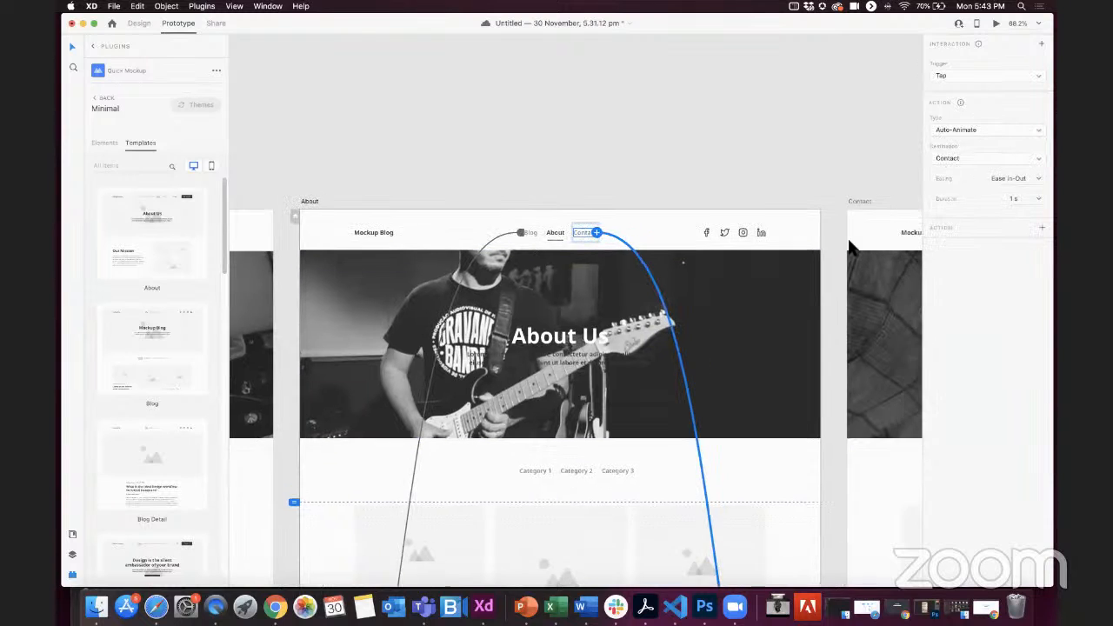
scroll(848, 244, "right", 6)
scroll(848, 244, "down", 1)
left_click(798, 223)
double_click(798, 223)
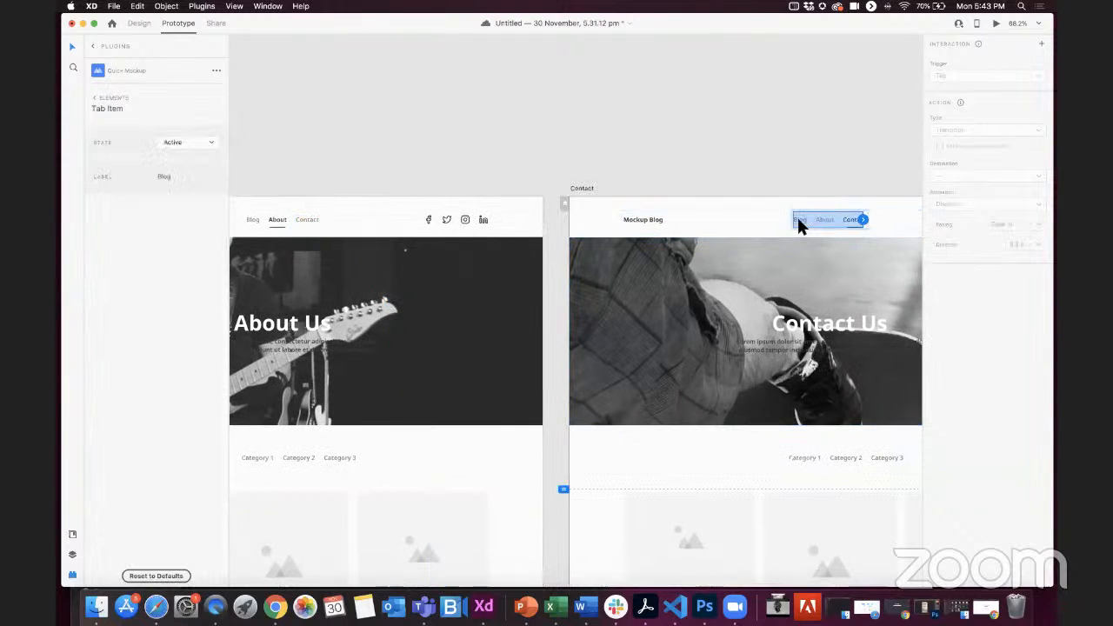
double_click(805, 220)
scroll(803, 218, "down", 3)
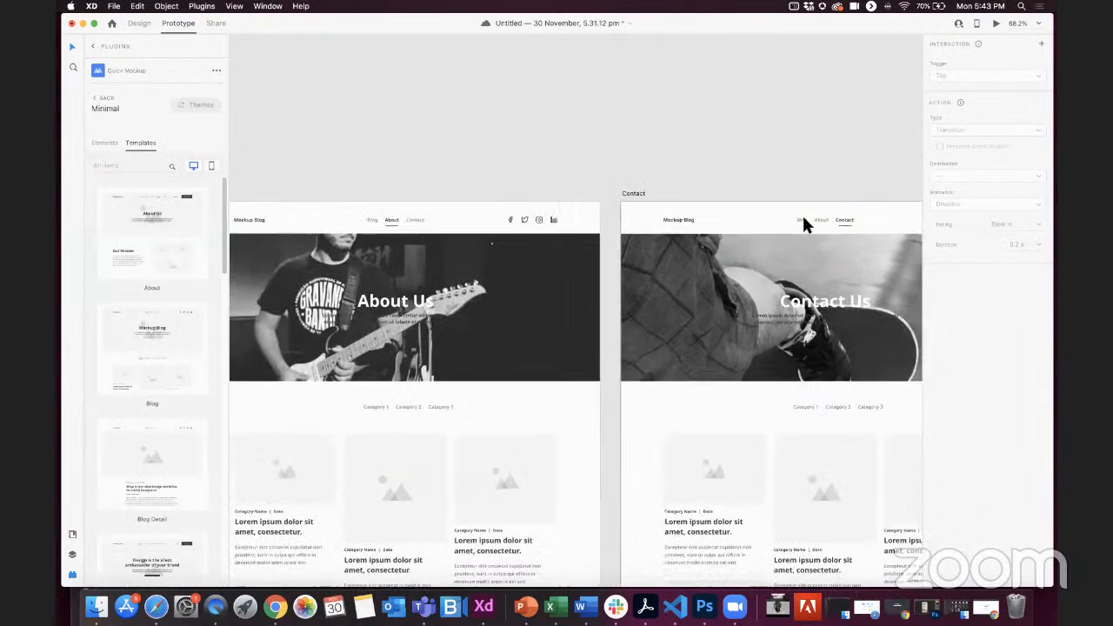
left_click_drag(804, 217, 252, 269)
Step: Link the About tab in the Contact page's navigation bar to the About artboard
scroll(708, 277, "right", 7)
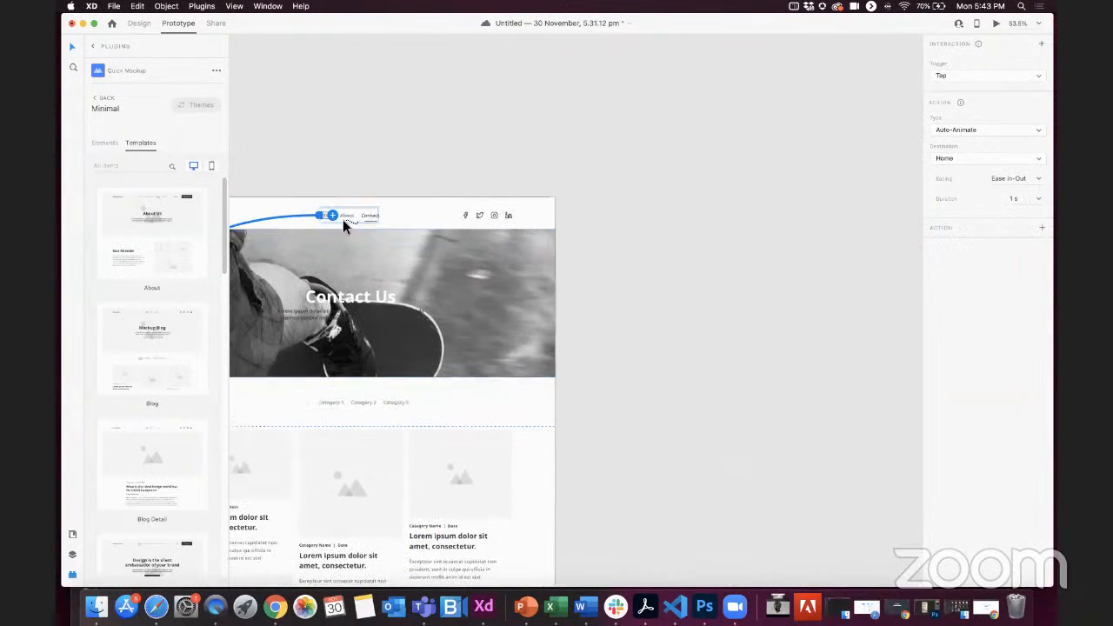
left_click(370, 212)
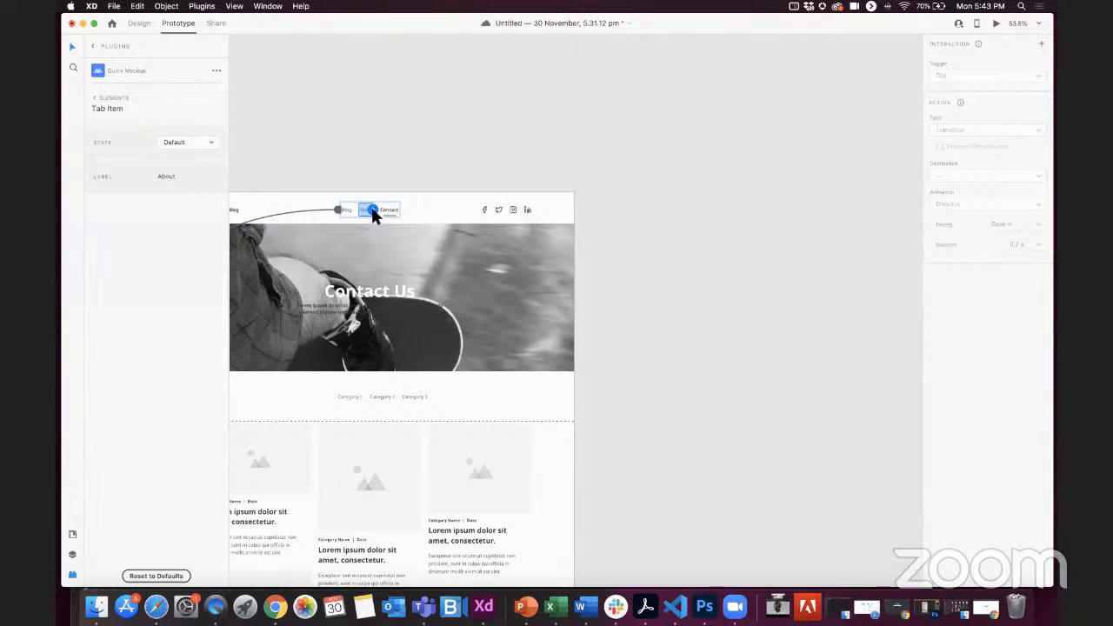
scroll(568, 209, "left", 5)
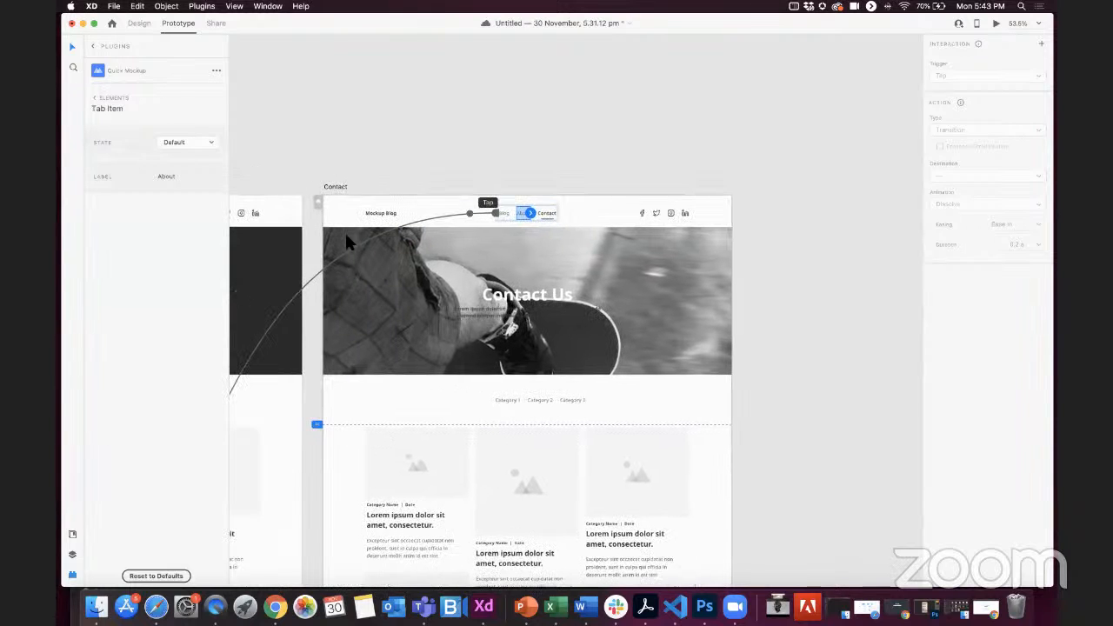
left_click_drag(572, 213, 318, 264)
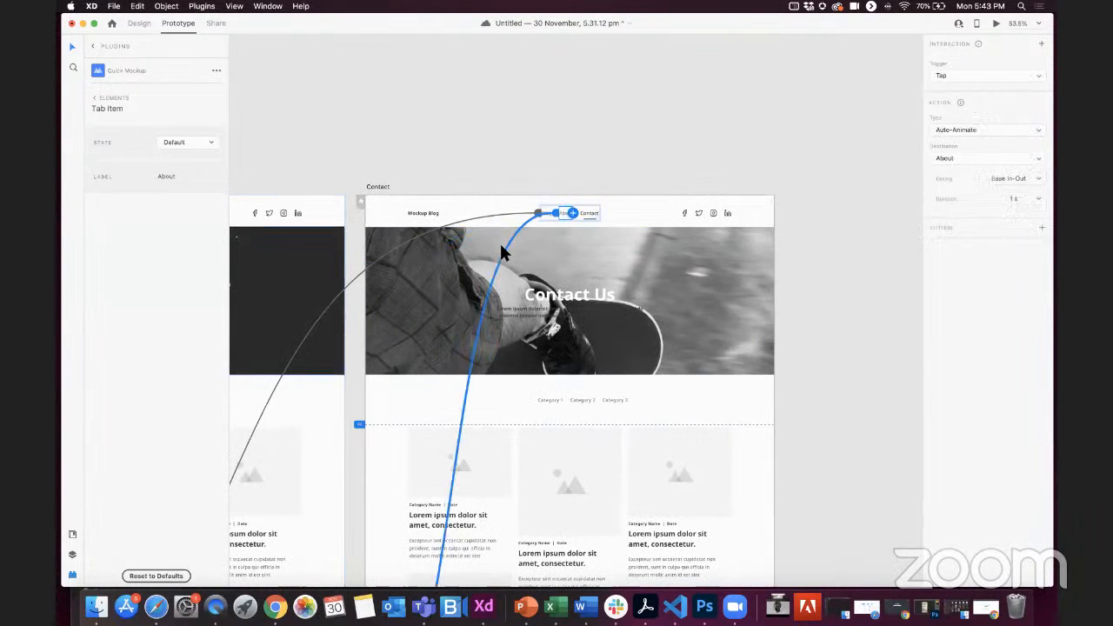
left_click(501, 246)
Step: Open the desktop preview of the prototype and look through the Home page from the header down and back
scroll(499, 244, "left", 3)
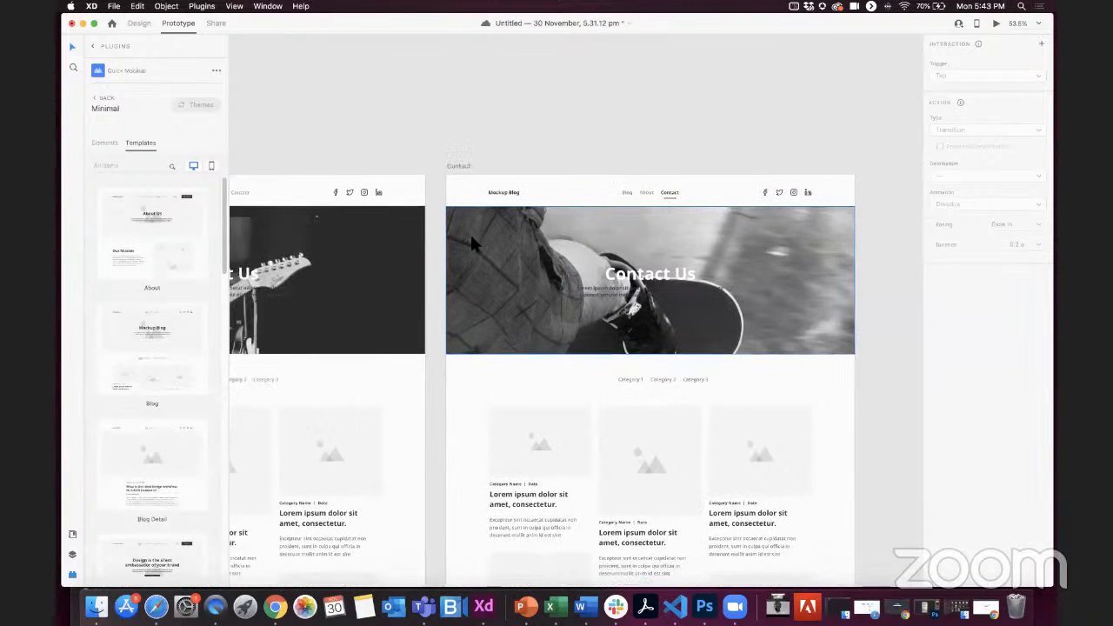
scroll(513, 237, "down", 5)
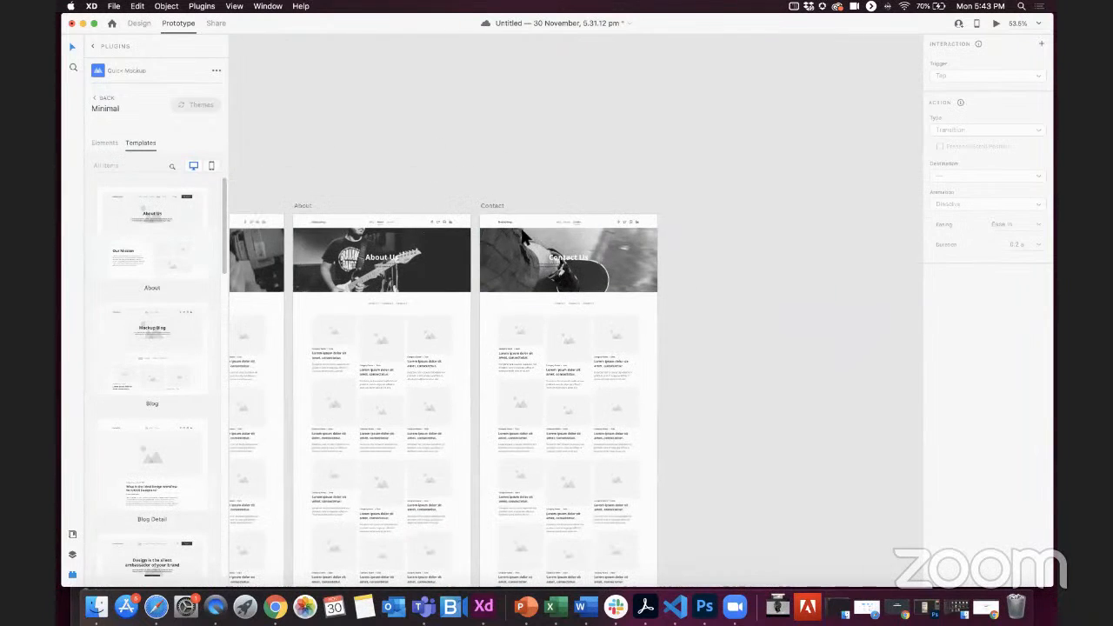
scroll(524, 237, "left", 4)
scroll(566, 355, "down", 2)
scroll(566, 355, "left", 2)
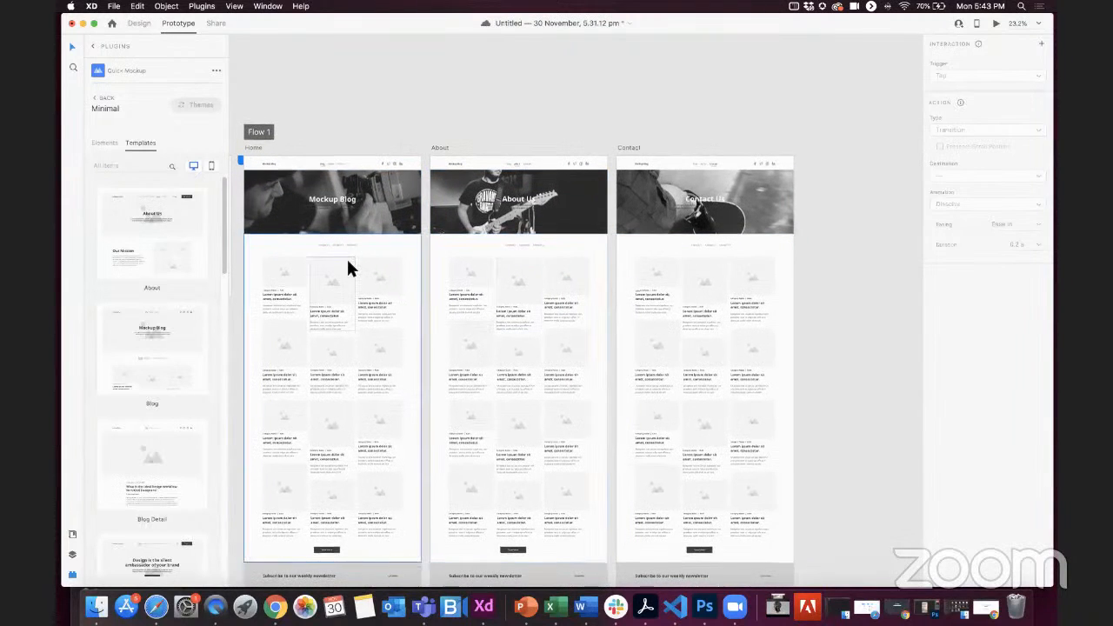
scroll(346, 267, "down", 2)
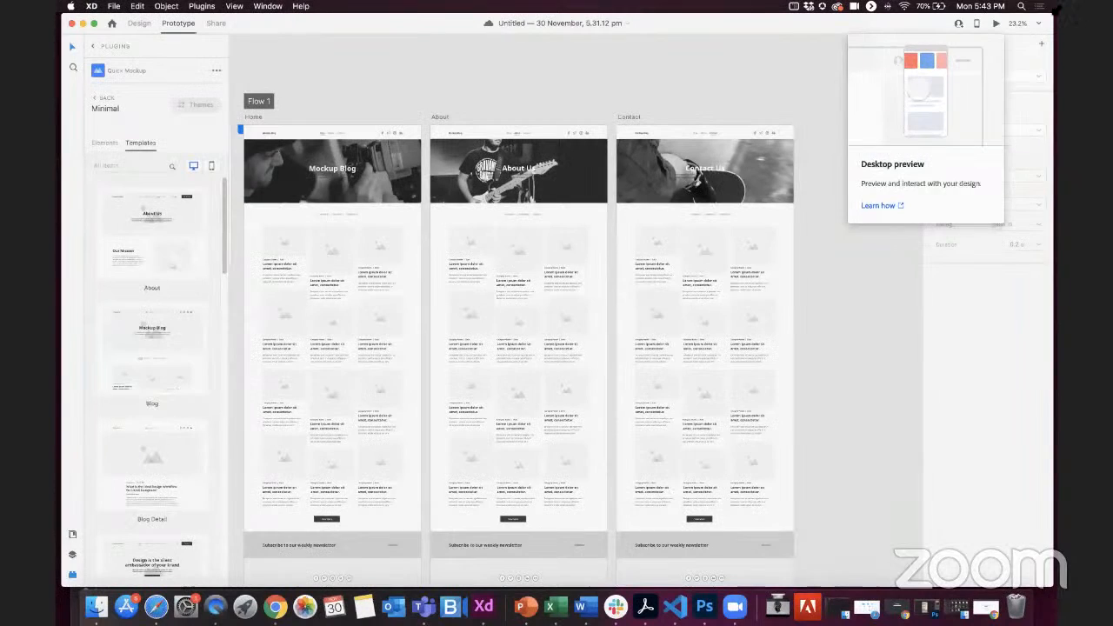
left_click(997, 24)
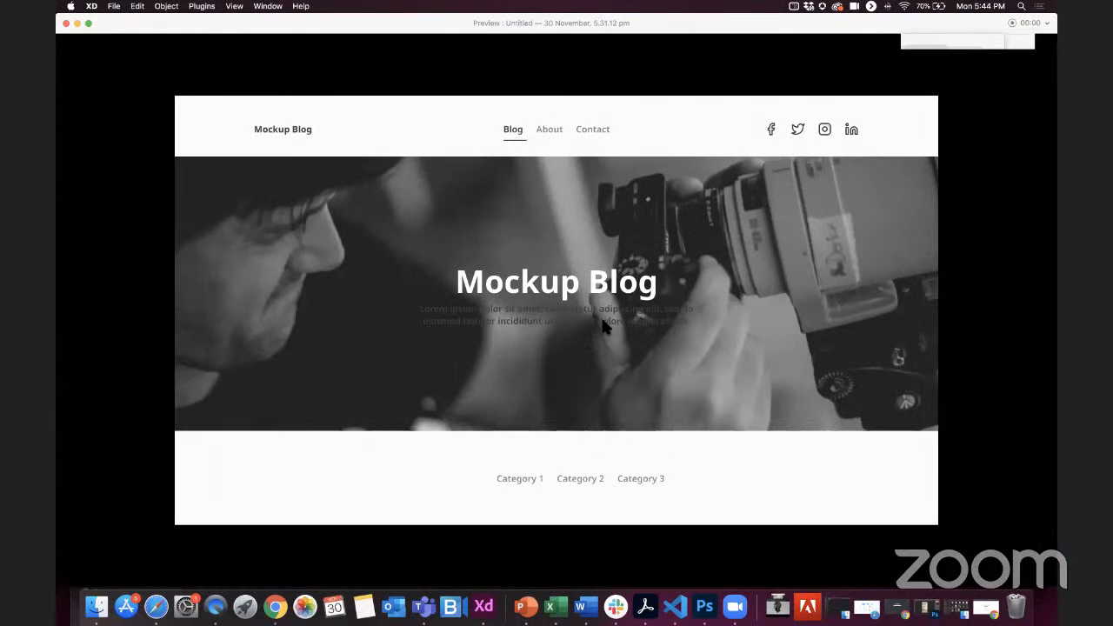
scroll(603, 322, "down", 10)
scroll(603, 326, "up", 10)
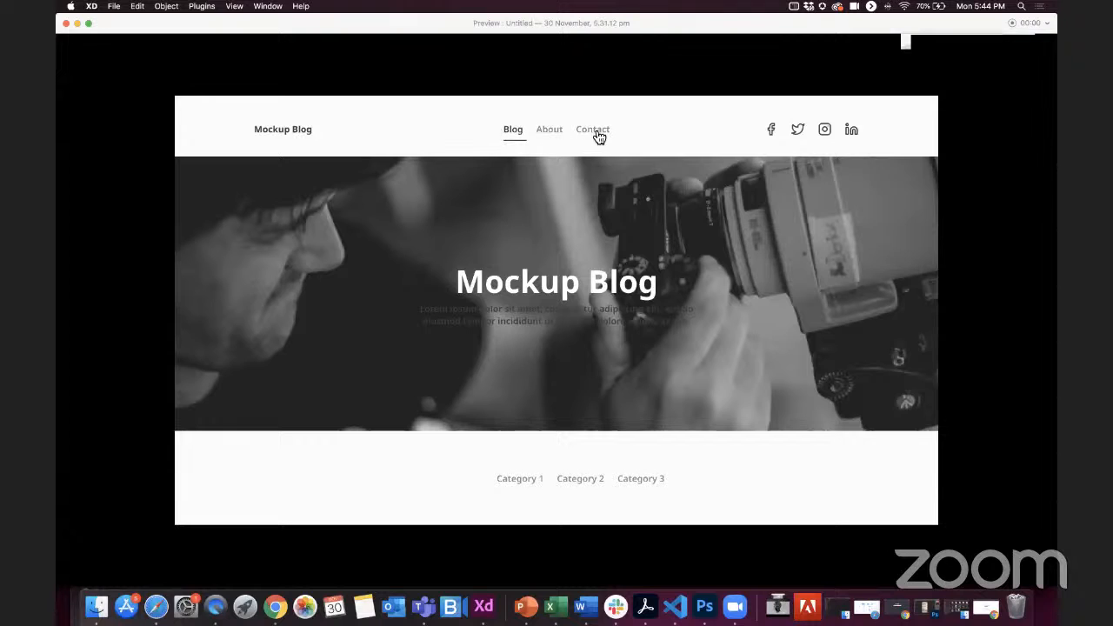
Step: Test the About, Contact and Blog navigation tabs in the desktop preview and close the preview window
left_click(549, 131)
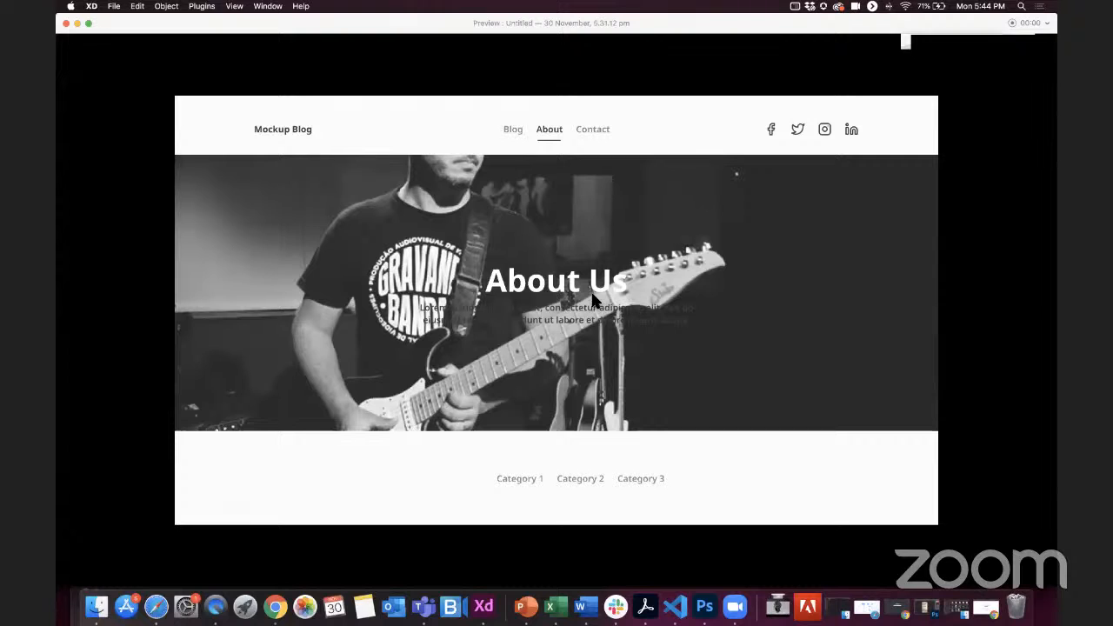
scroll(561, 185, "down", 3)
scroll(561, 185, "up", 3)
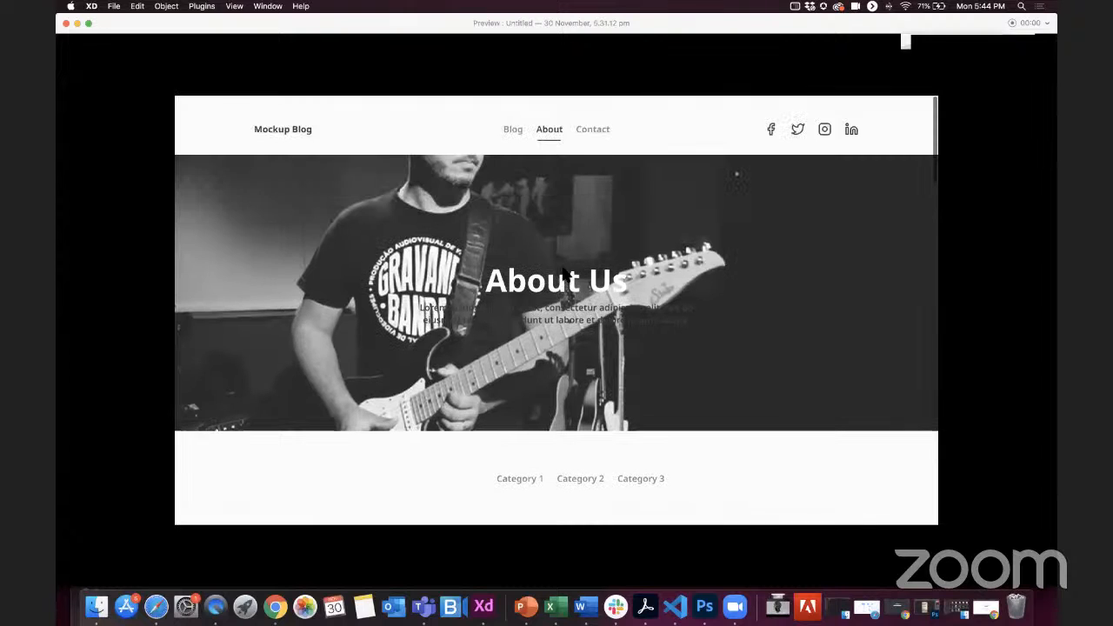
left_click(594, 131)
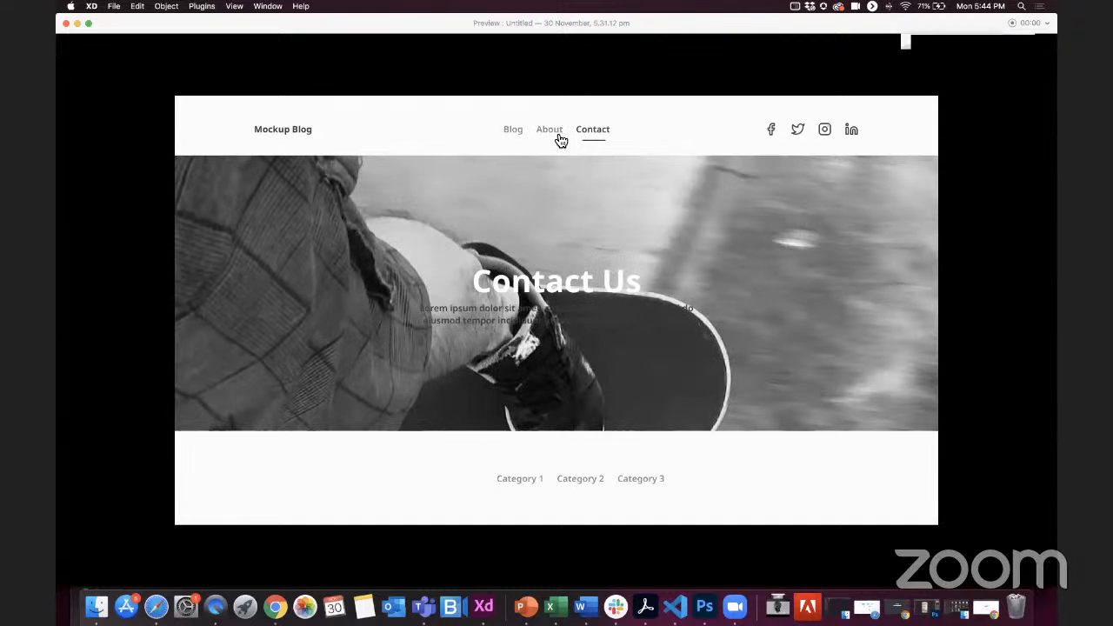
left_click(514, 132)
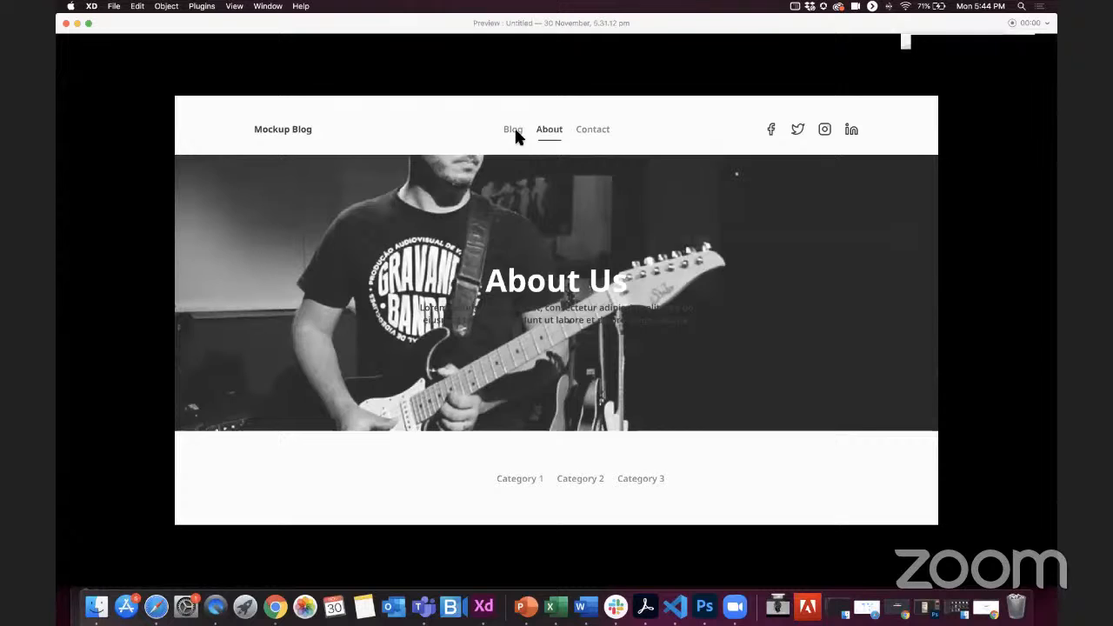
left_click(514, 130)
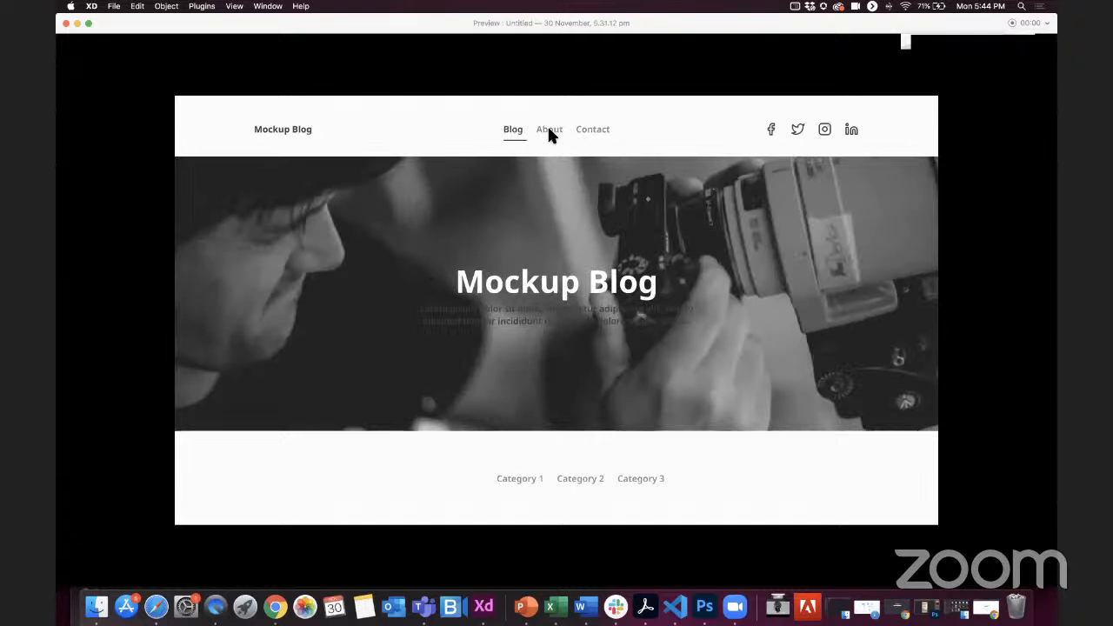
left_click(599, 132)
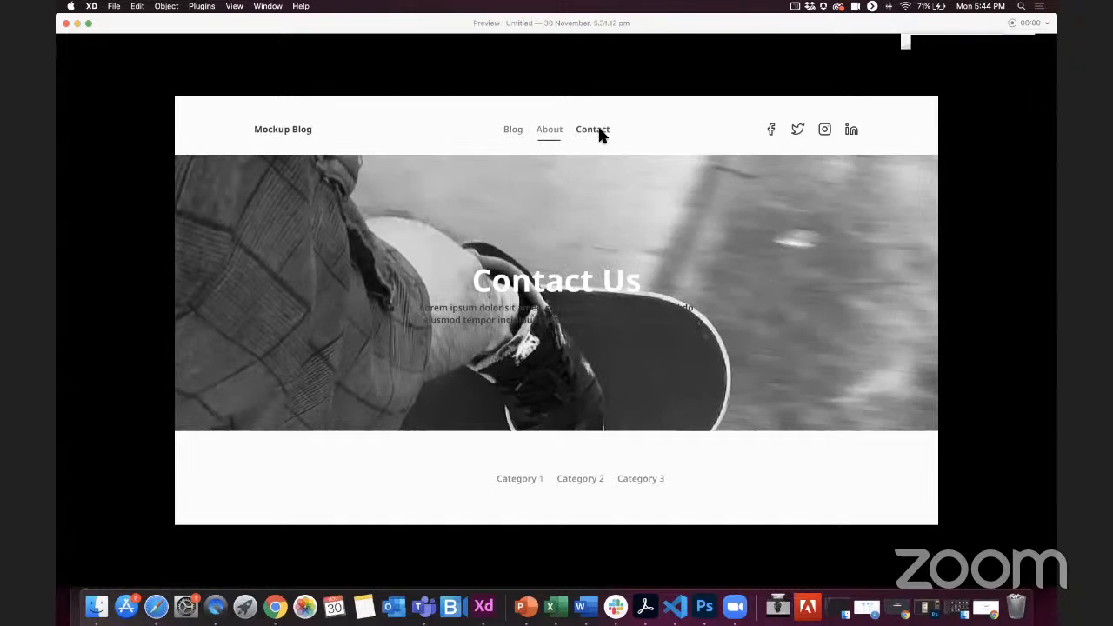
left_click(66, 25)
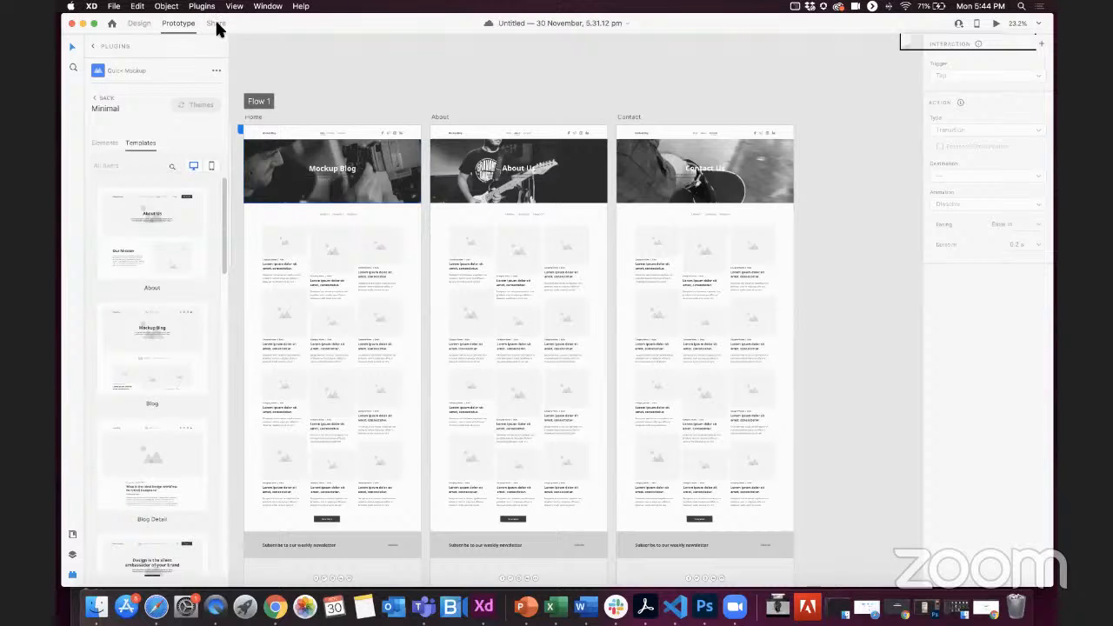
Step: Switch from Prototype to Share mode and look over the link settings for Flow 1
key("F1")
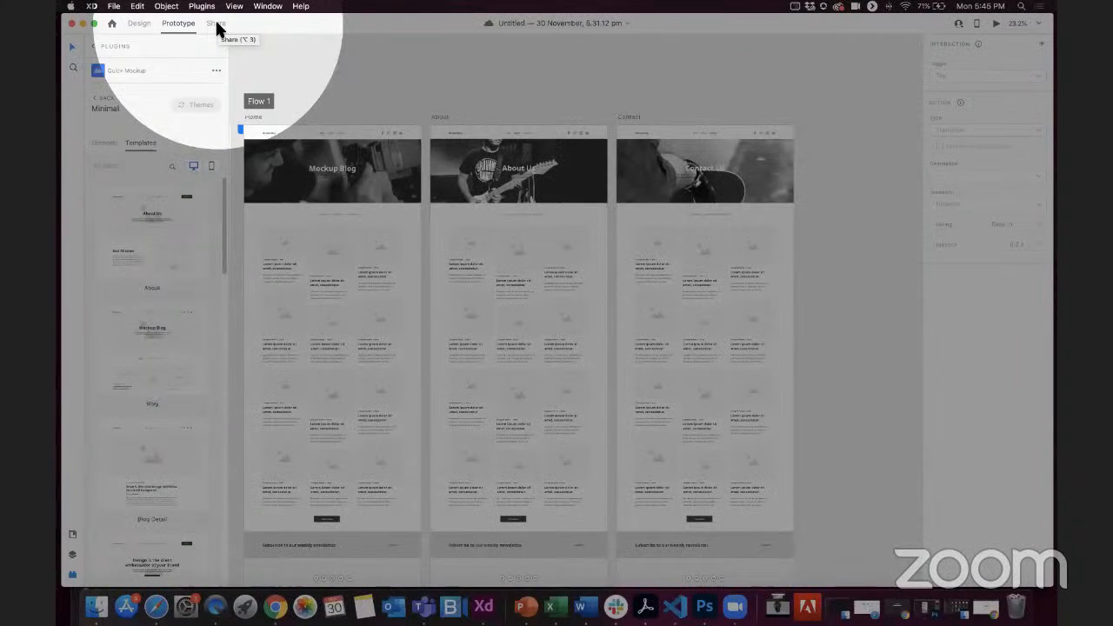
left_click(216, 24)
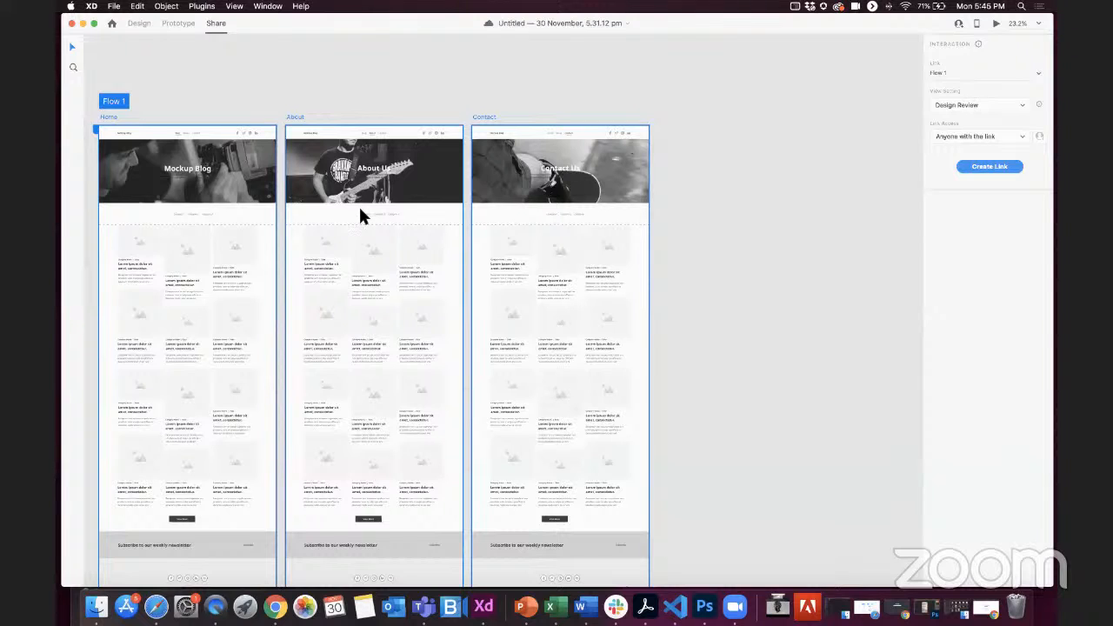
scroll(360, 210, "down", 1)
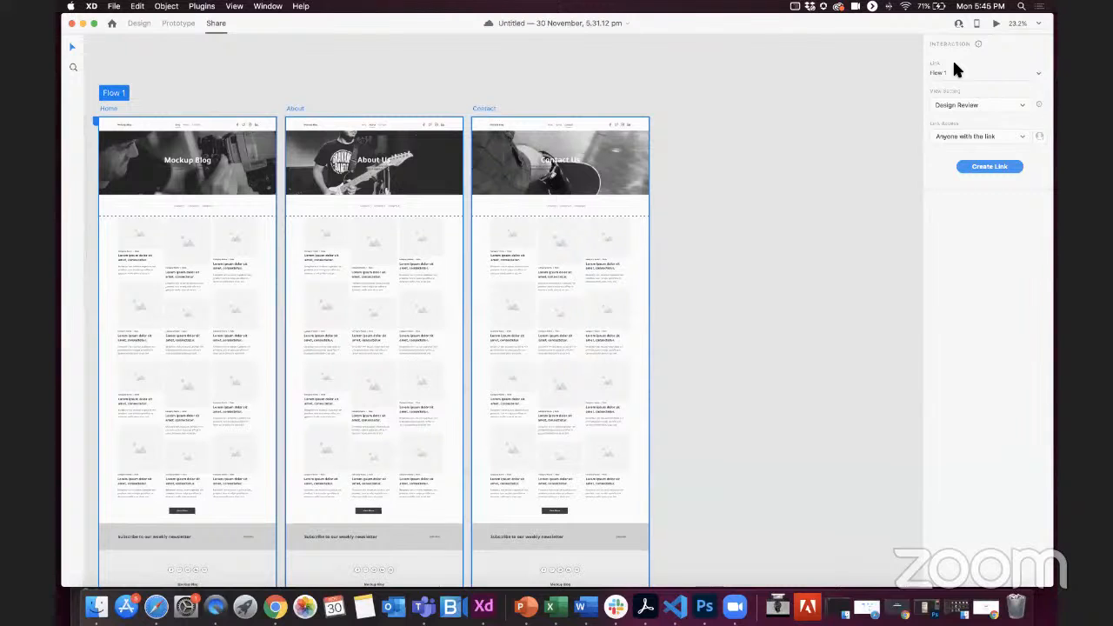
key("F1")
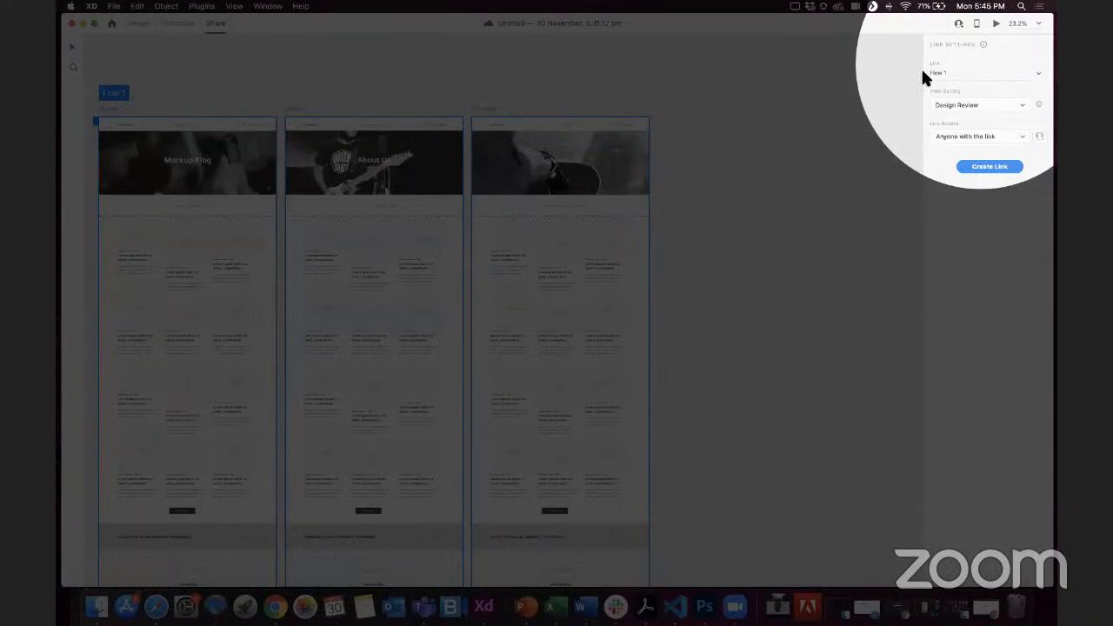
key("F1")
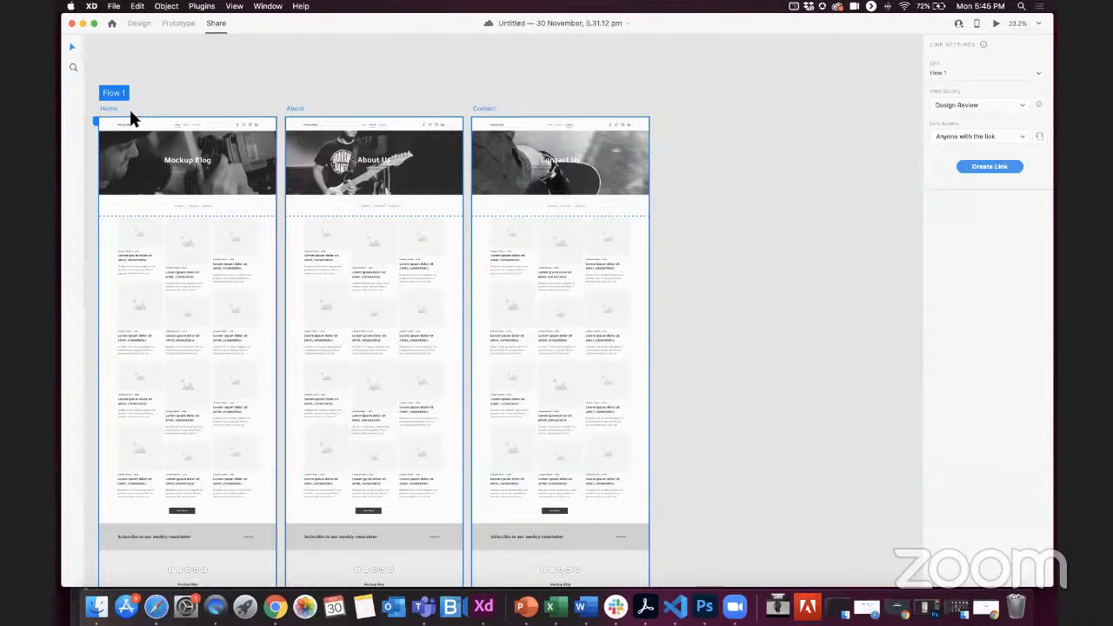
Step: Create a share link for Flow 1 with the Presentation view setting and access for anyone with the link
left_click(1041, 79)
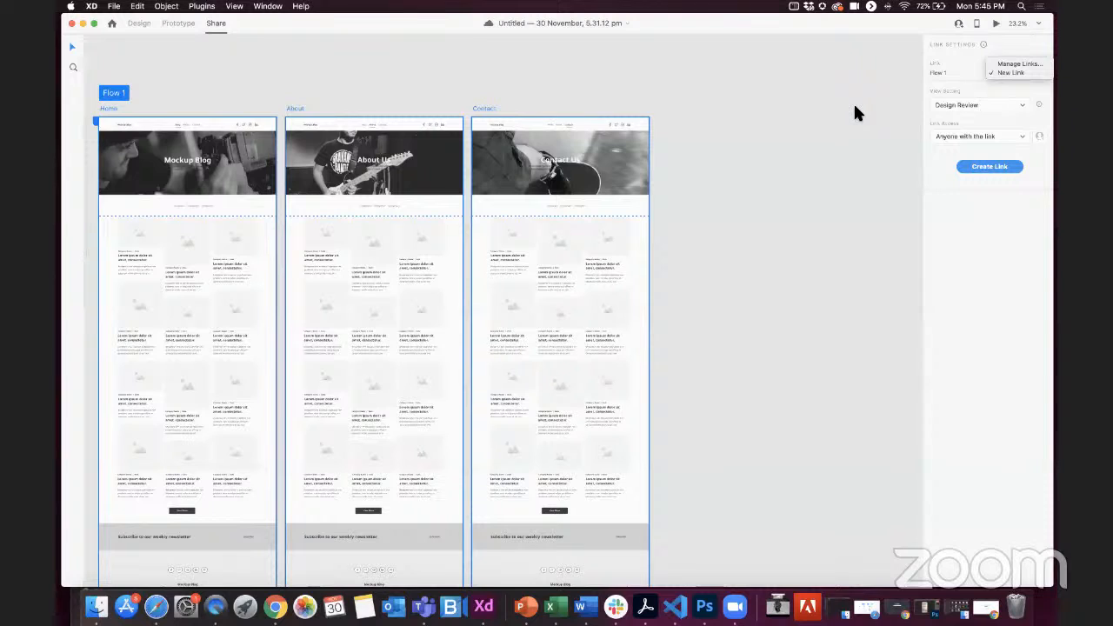
left_click(968, 103)
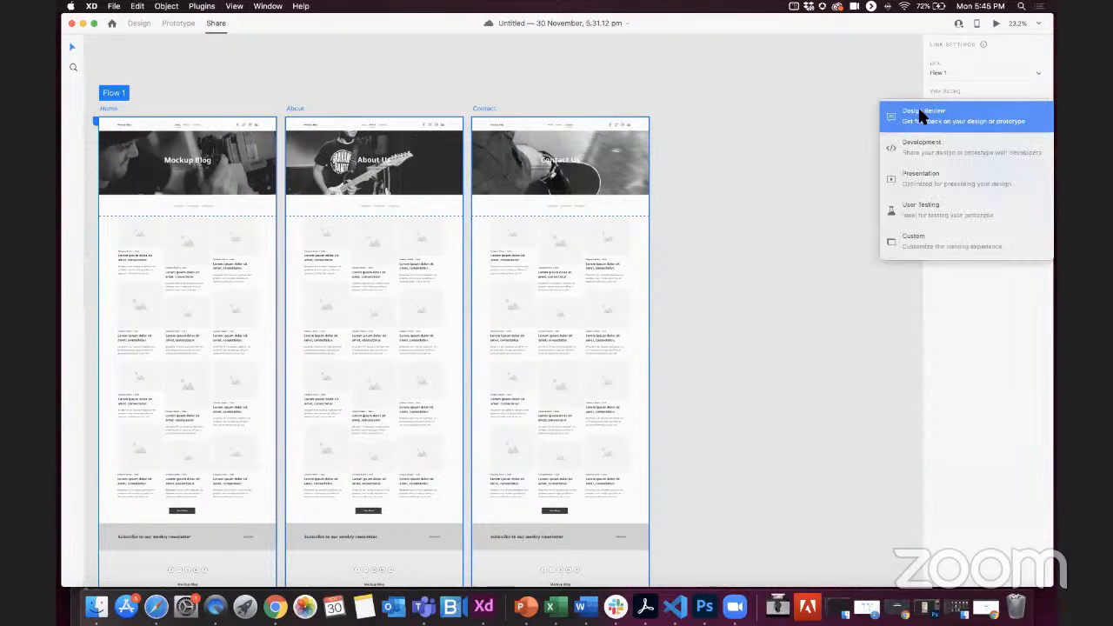
left_click(908, 177)
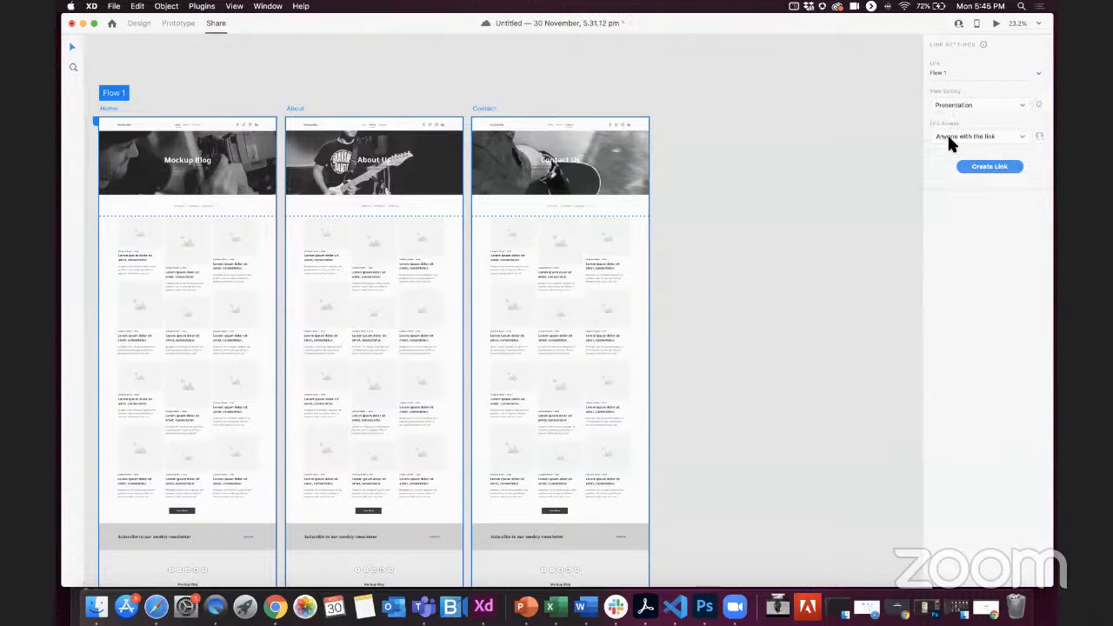
left_click(991, 139)
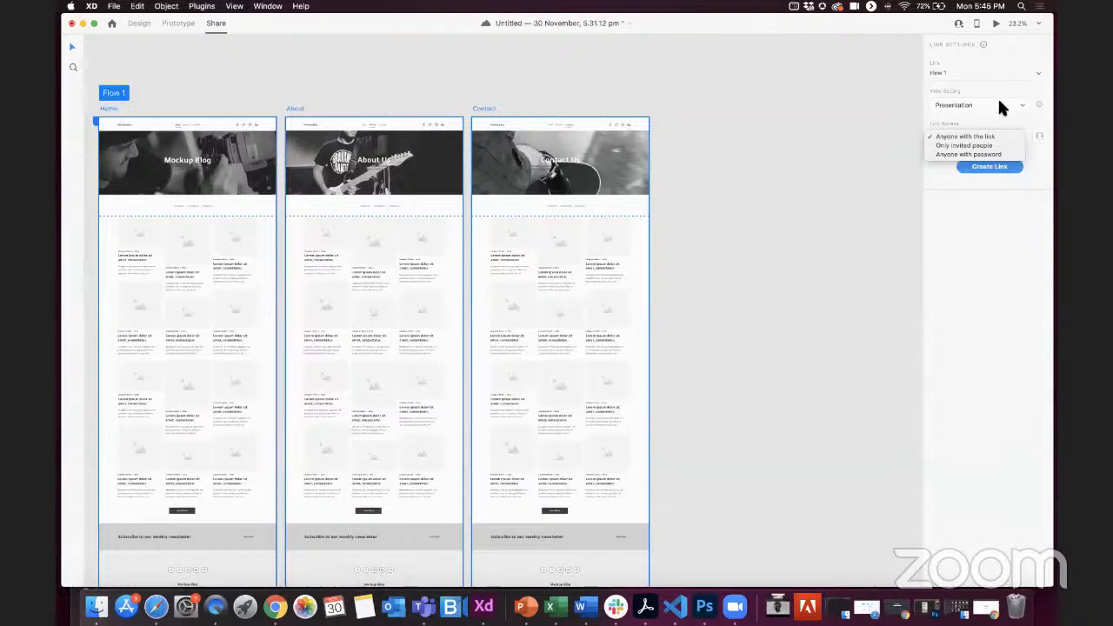
left_click(989, 170)
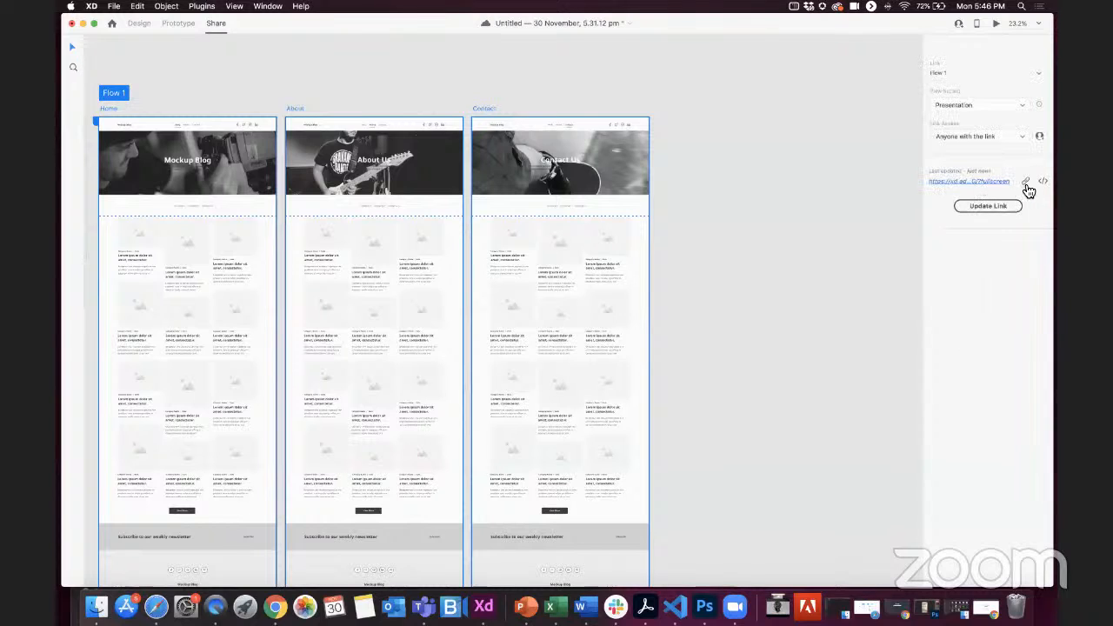
Step: Open the shared prototype link in a new private Safari window
right_click(216, 606)
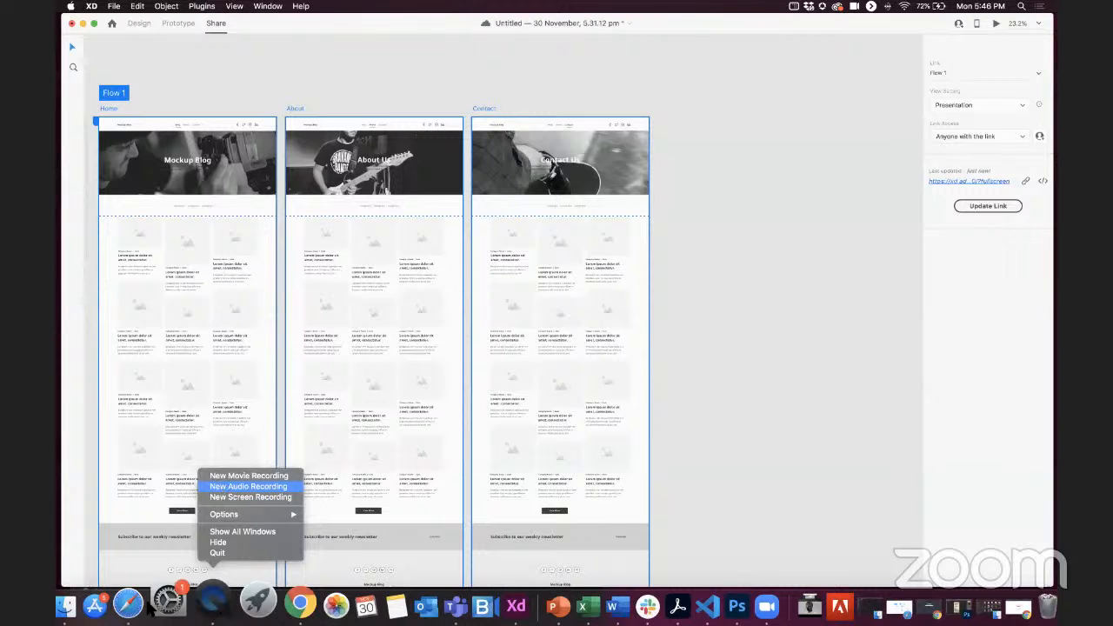
right_click(128, 603)
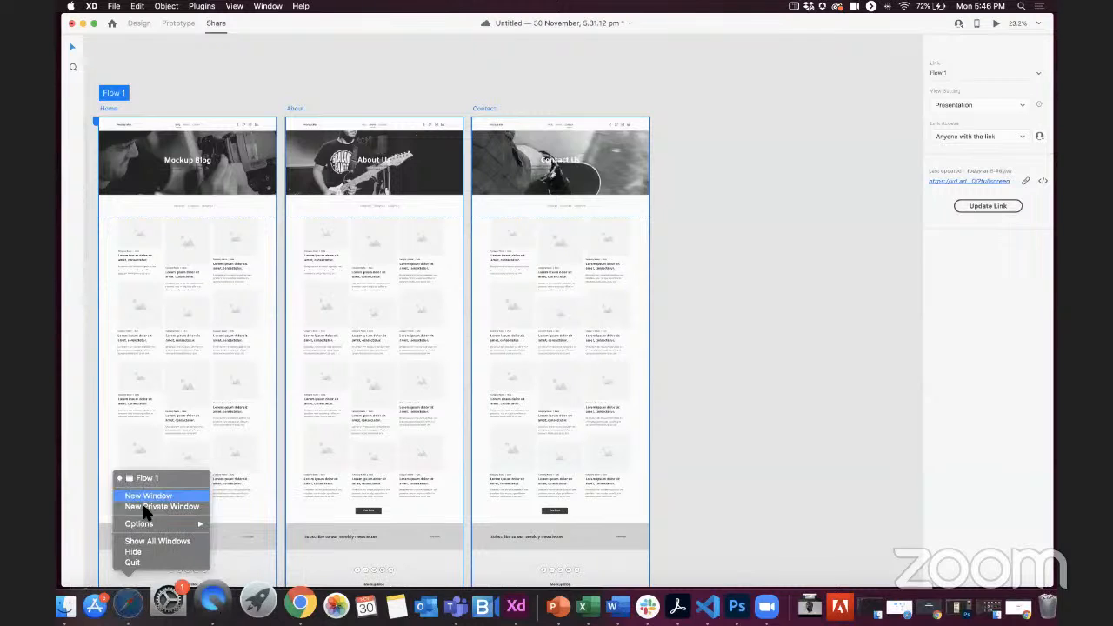
left_click(144, 504)
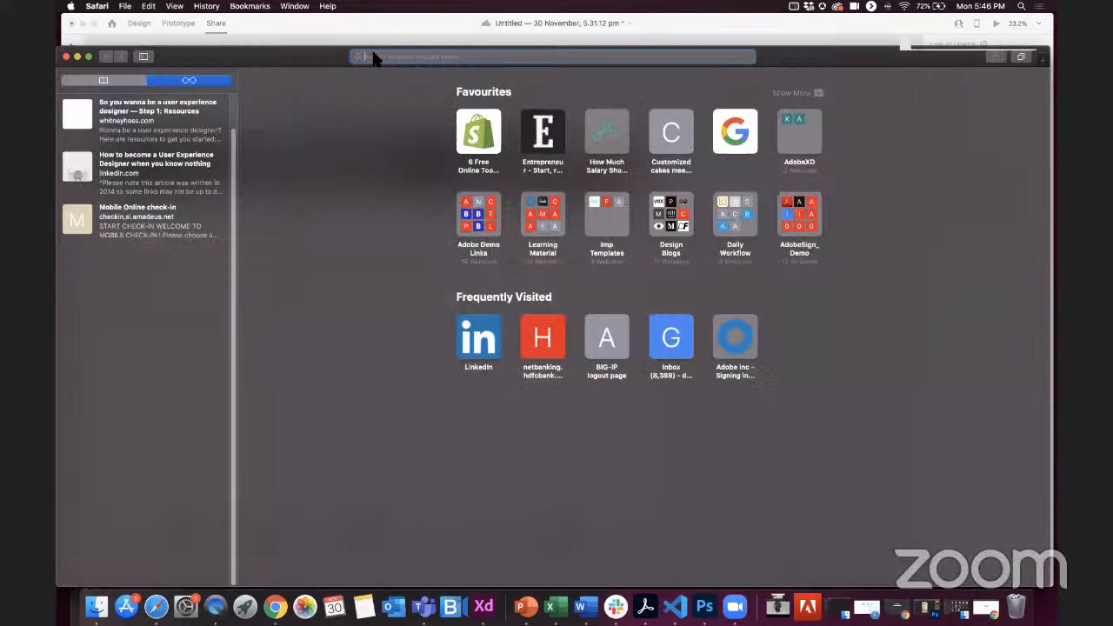
key("super+v")
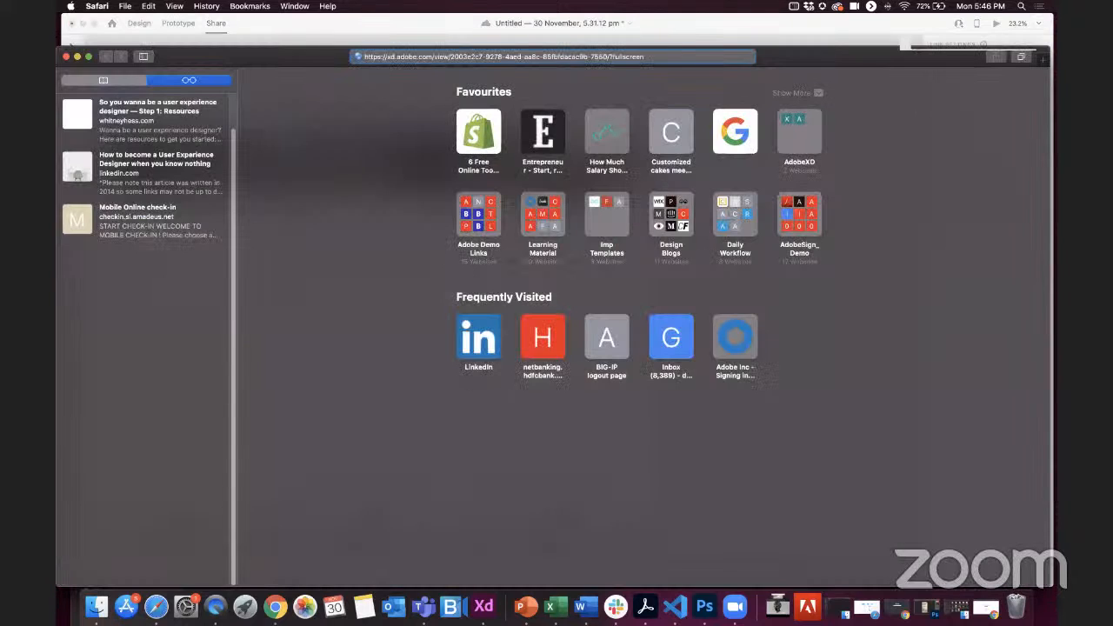
key("Return")
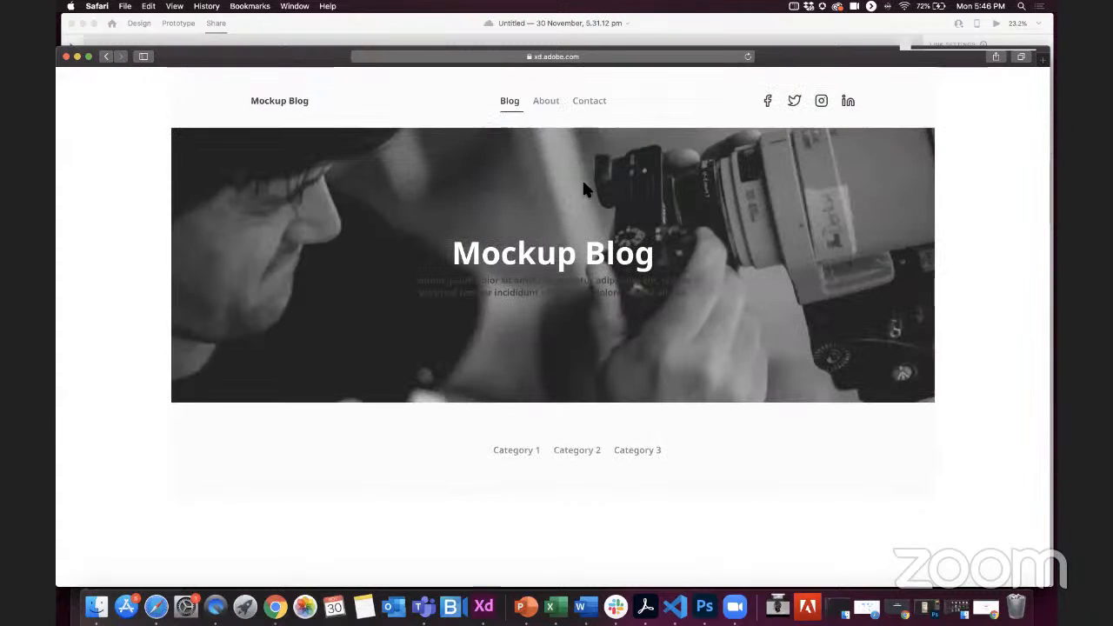
Step: Look through the shared prototype's Home page down to the footer and test its About, Contact and Blog navigation tabs
scroll(582, 179, "down", 15)
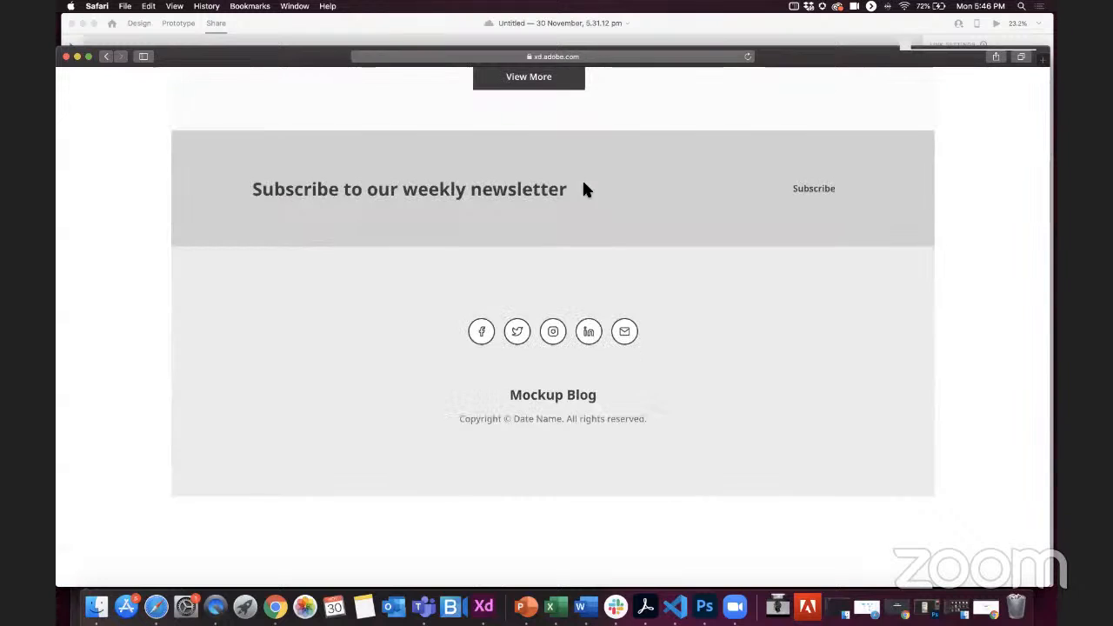
scroll(584, 182, "up", 15)
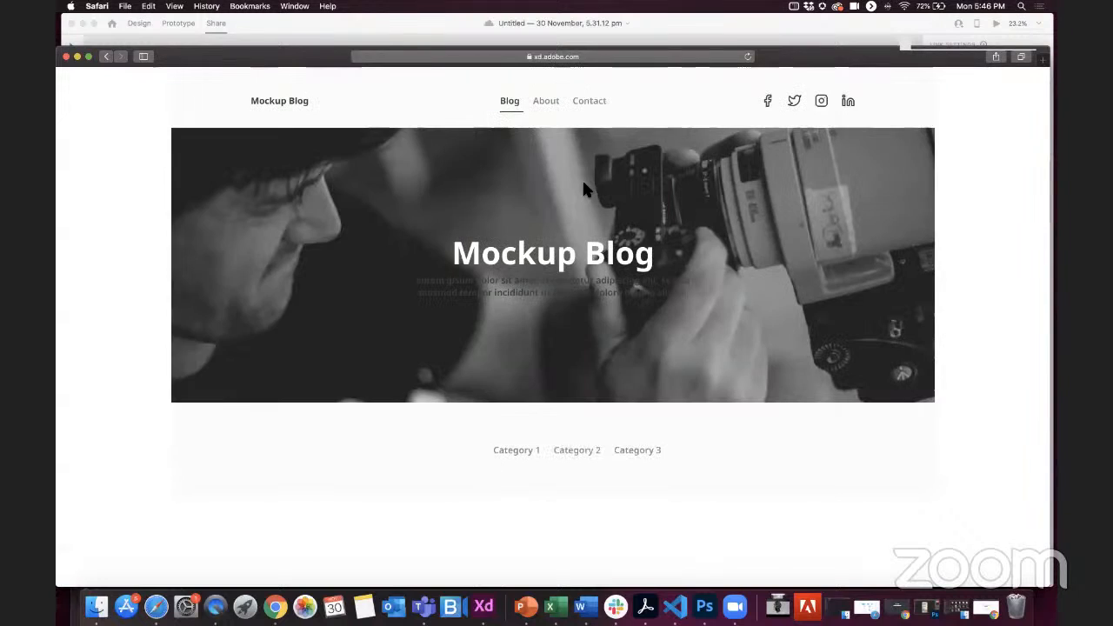
left_click(542, 101)
left_click(592, 103)
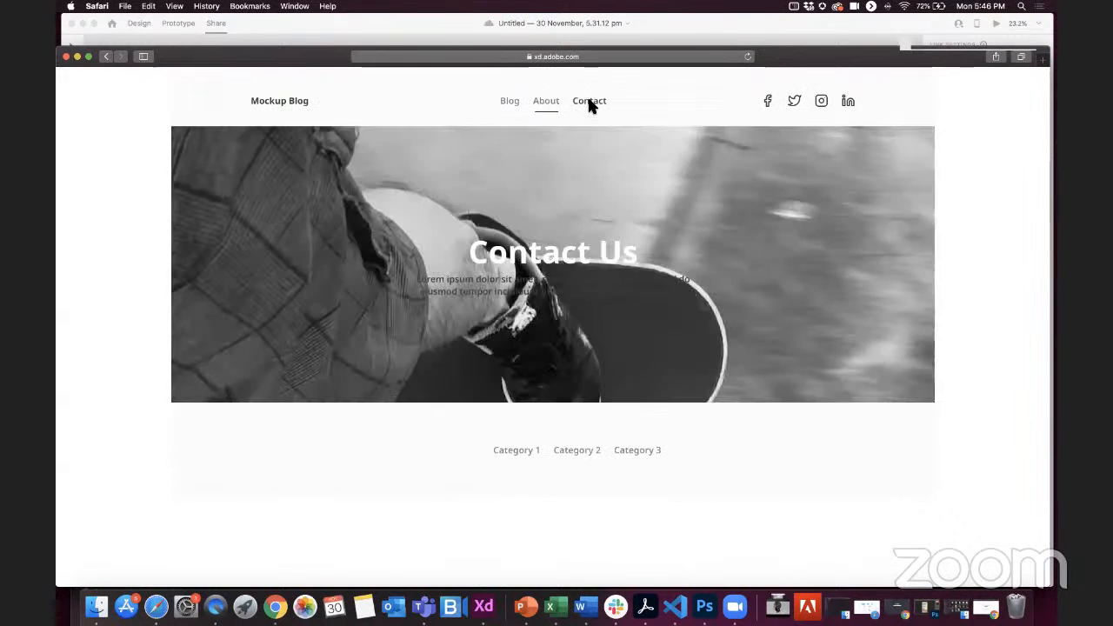
left_click(534, 103)
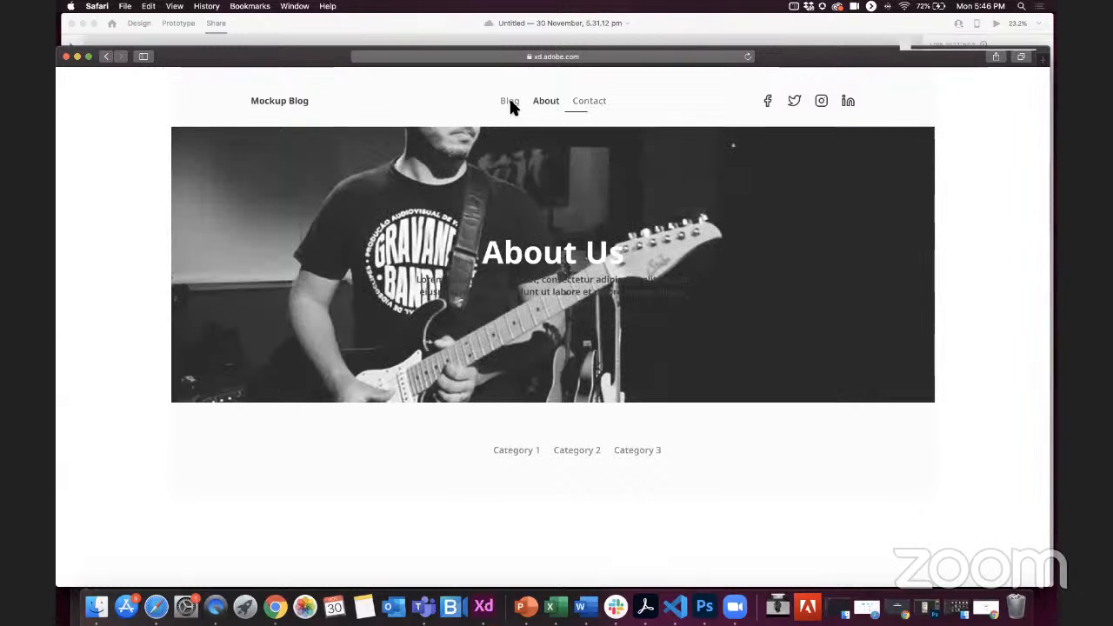
left_click(512, 102)
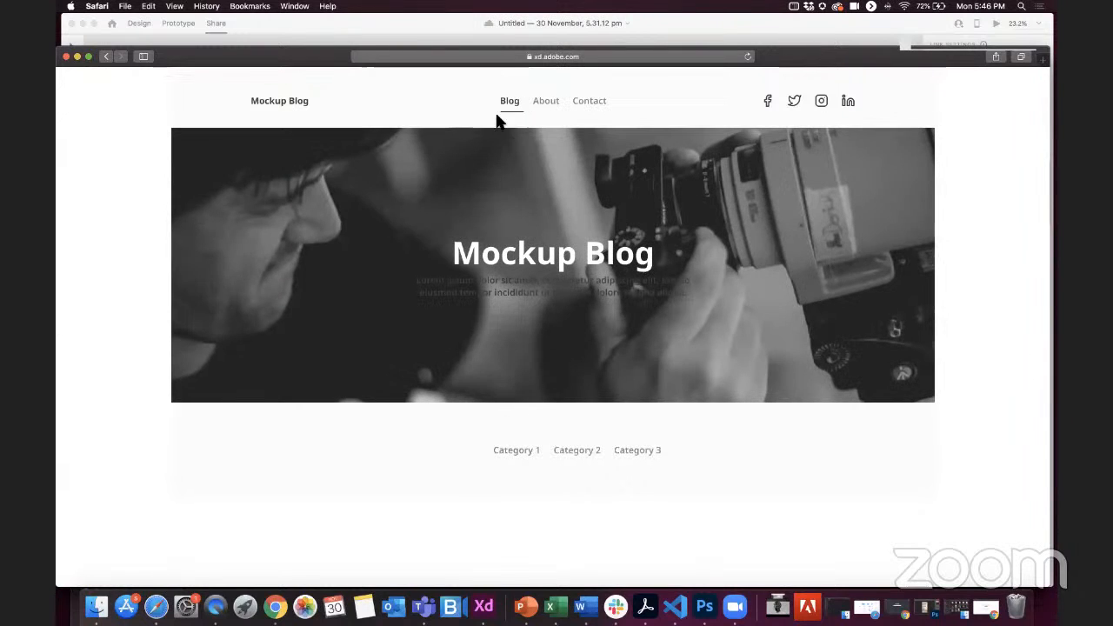
scroll(554, 413, "up", 10)
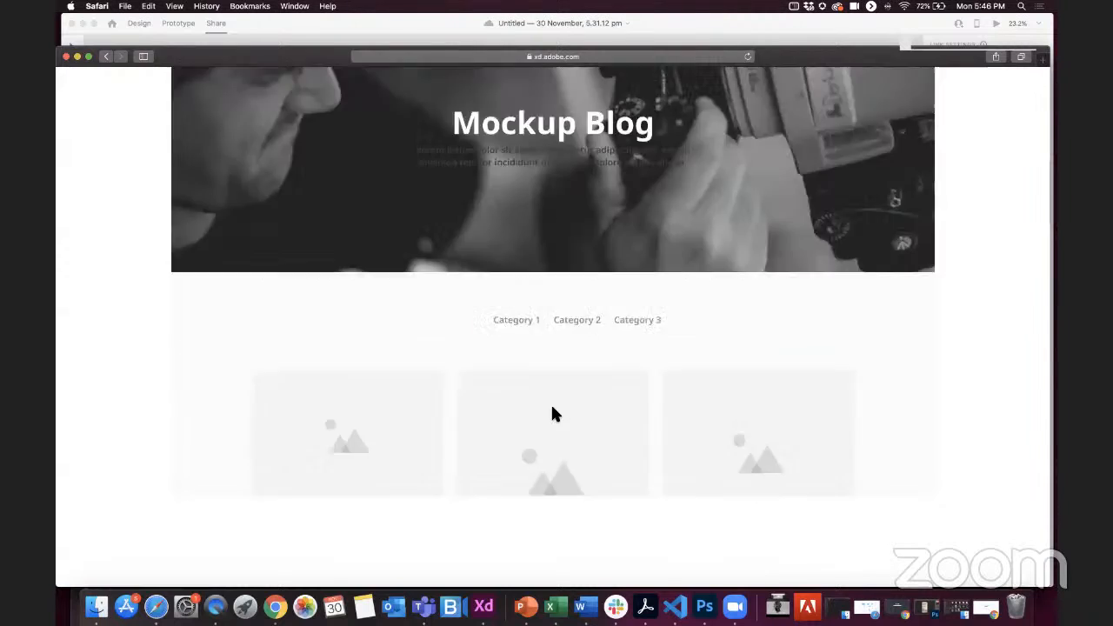
left_click(547, 102)
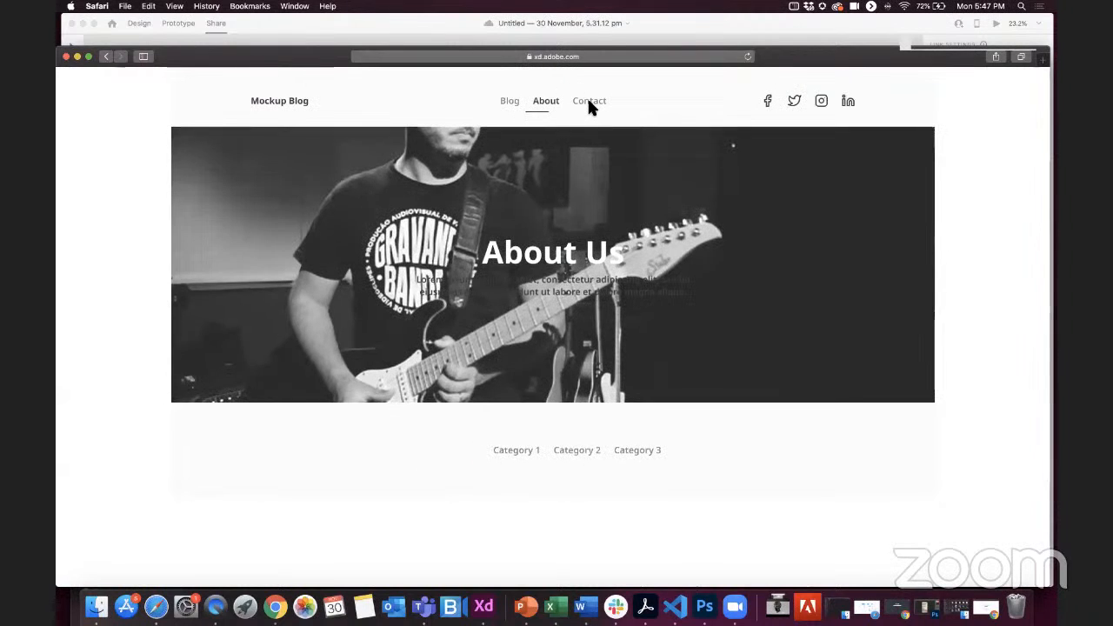
left_click(591, 102)
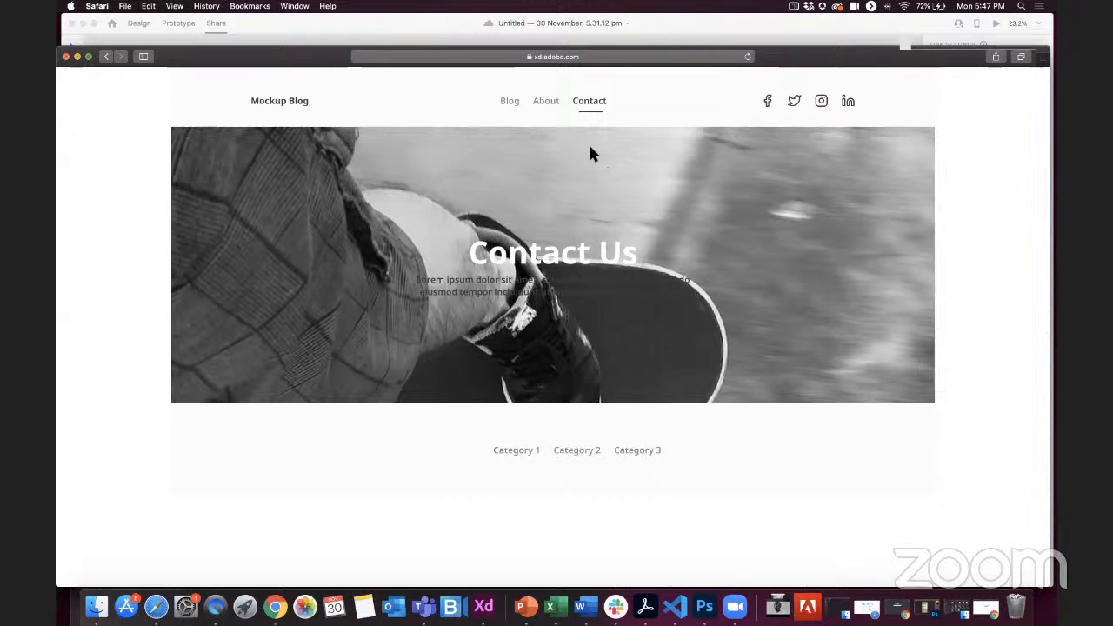
Step: Close the browser window with the shared prototype and switch to the full-screen slide presentation
key("super+w")
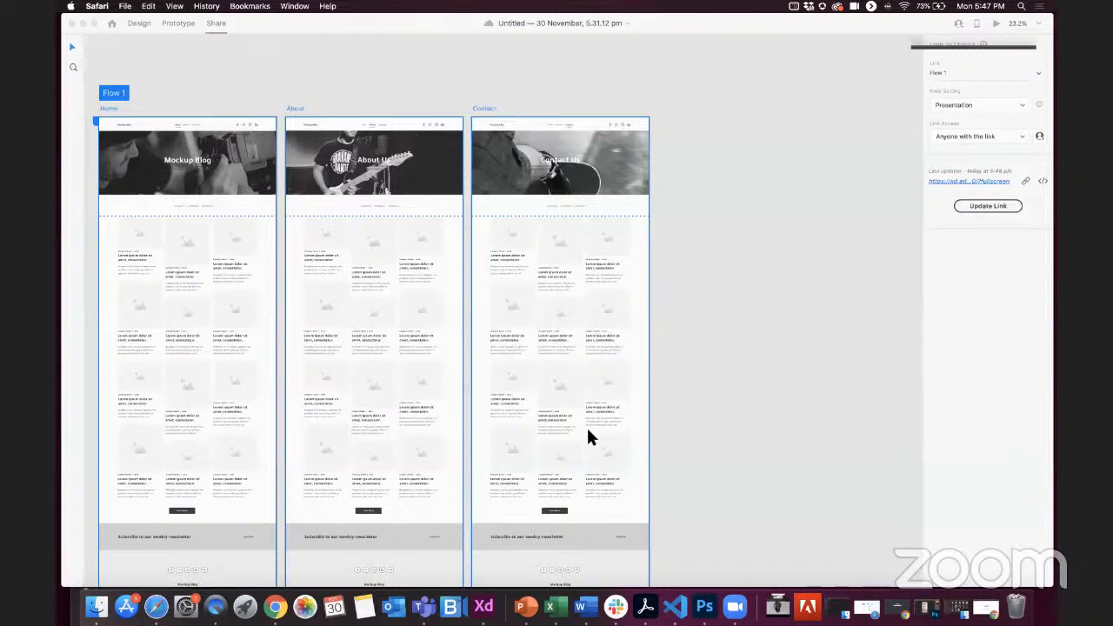
key("ctrl+Left")
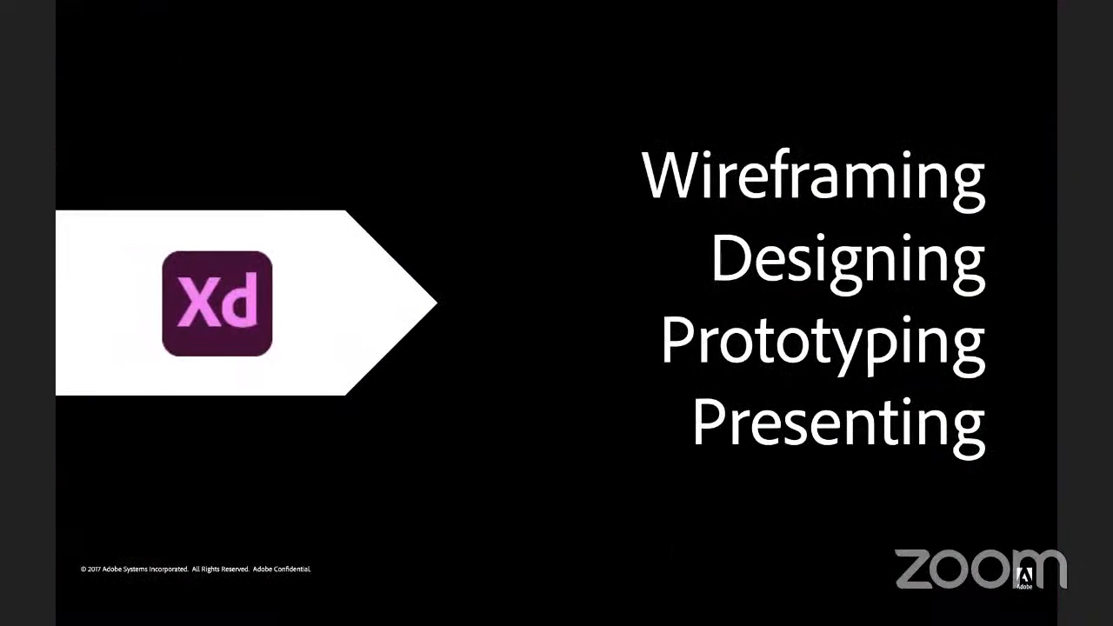